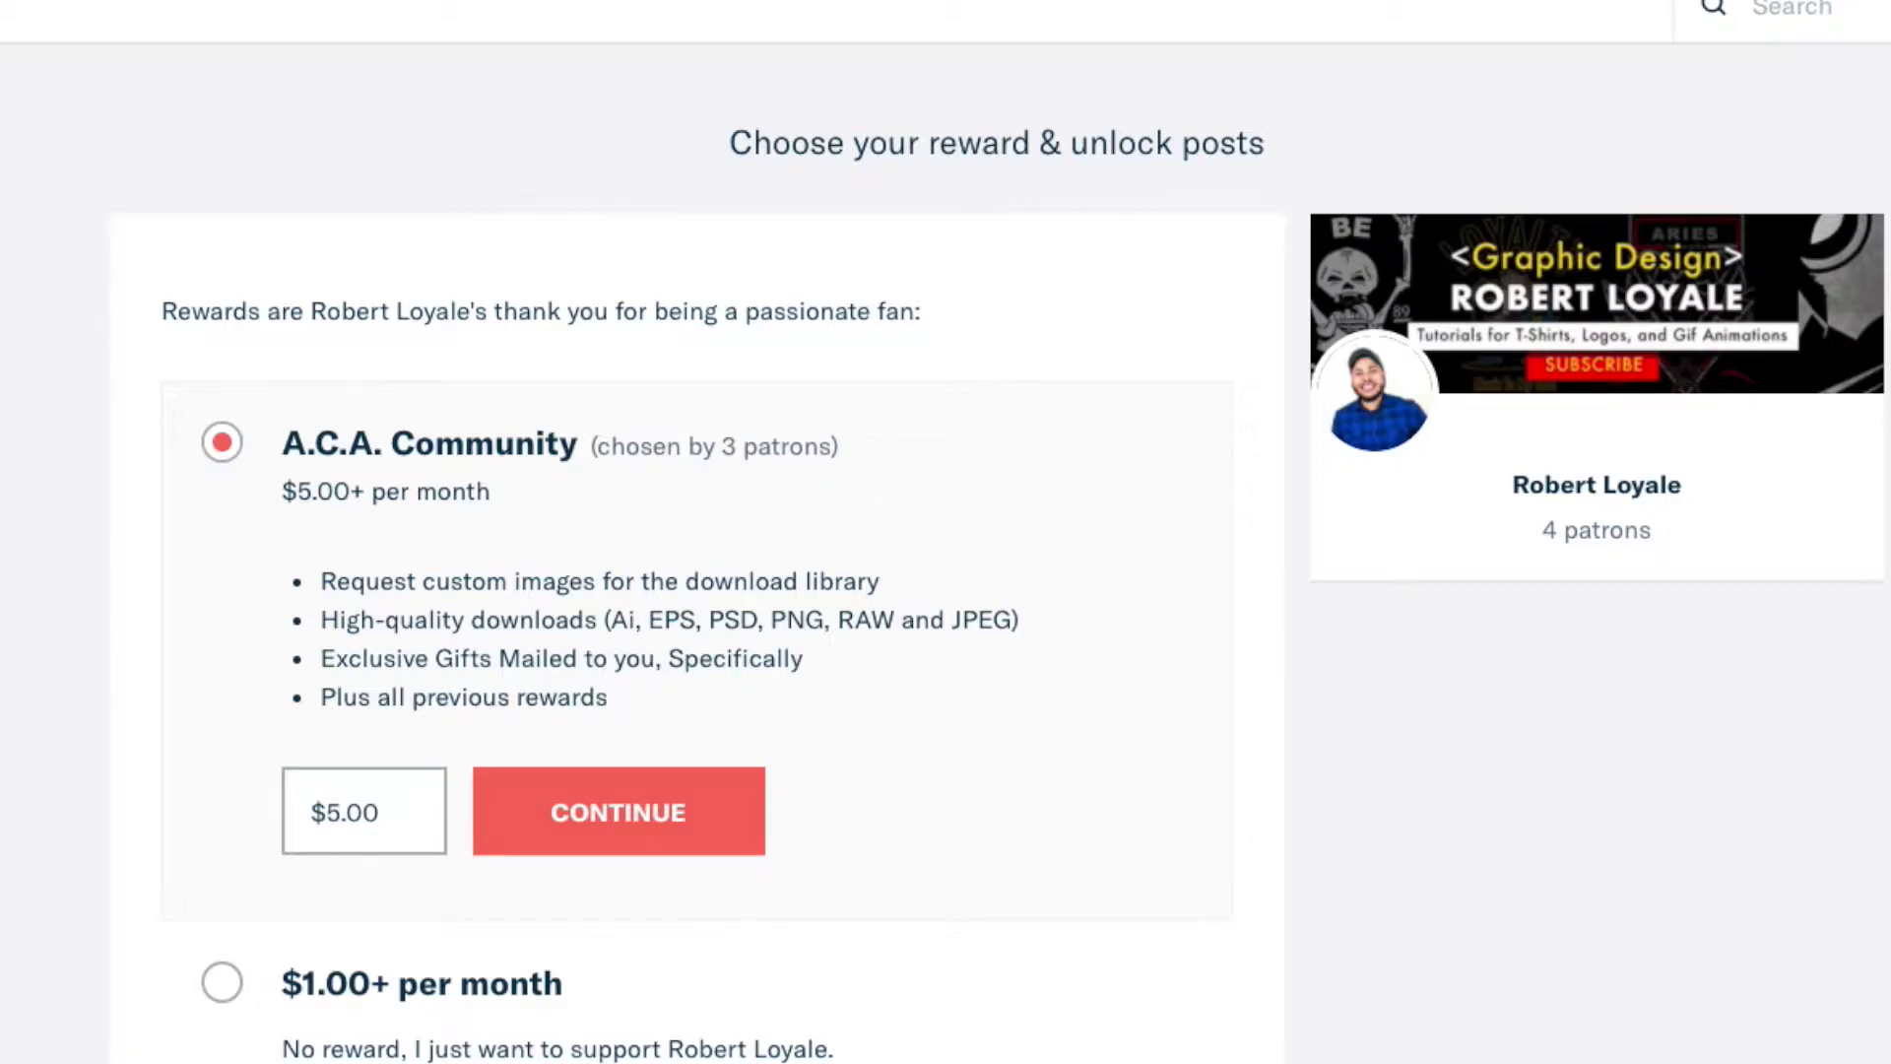
# Select the placed photo and lower its opacity to about 50% in the Transparency panel.
pyautogui.scroll(-1, 999, 576)
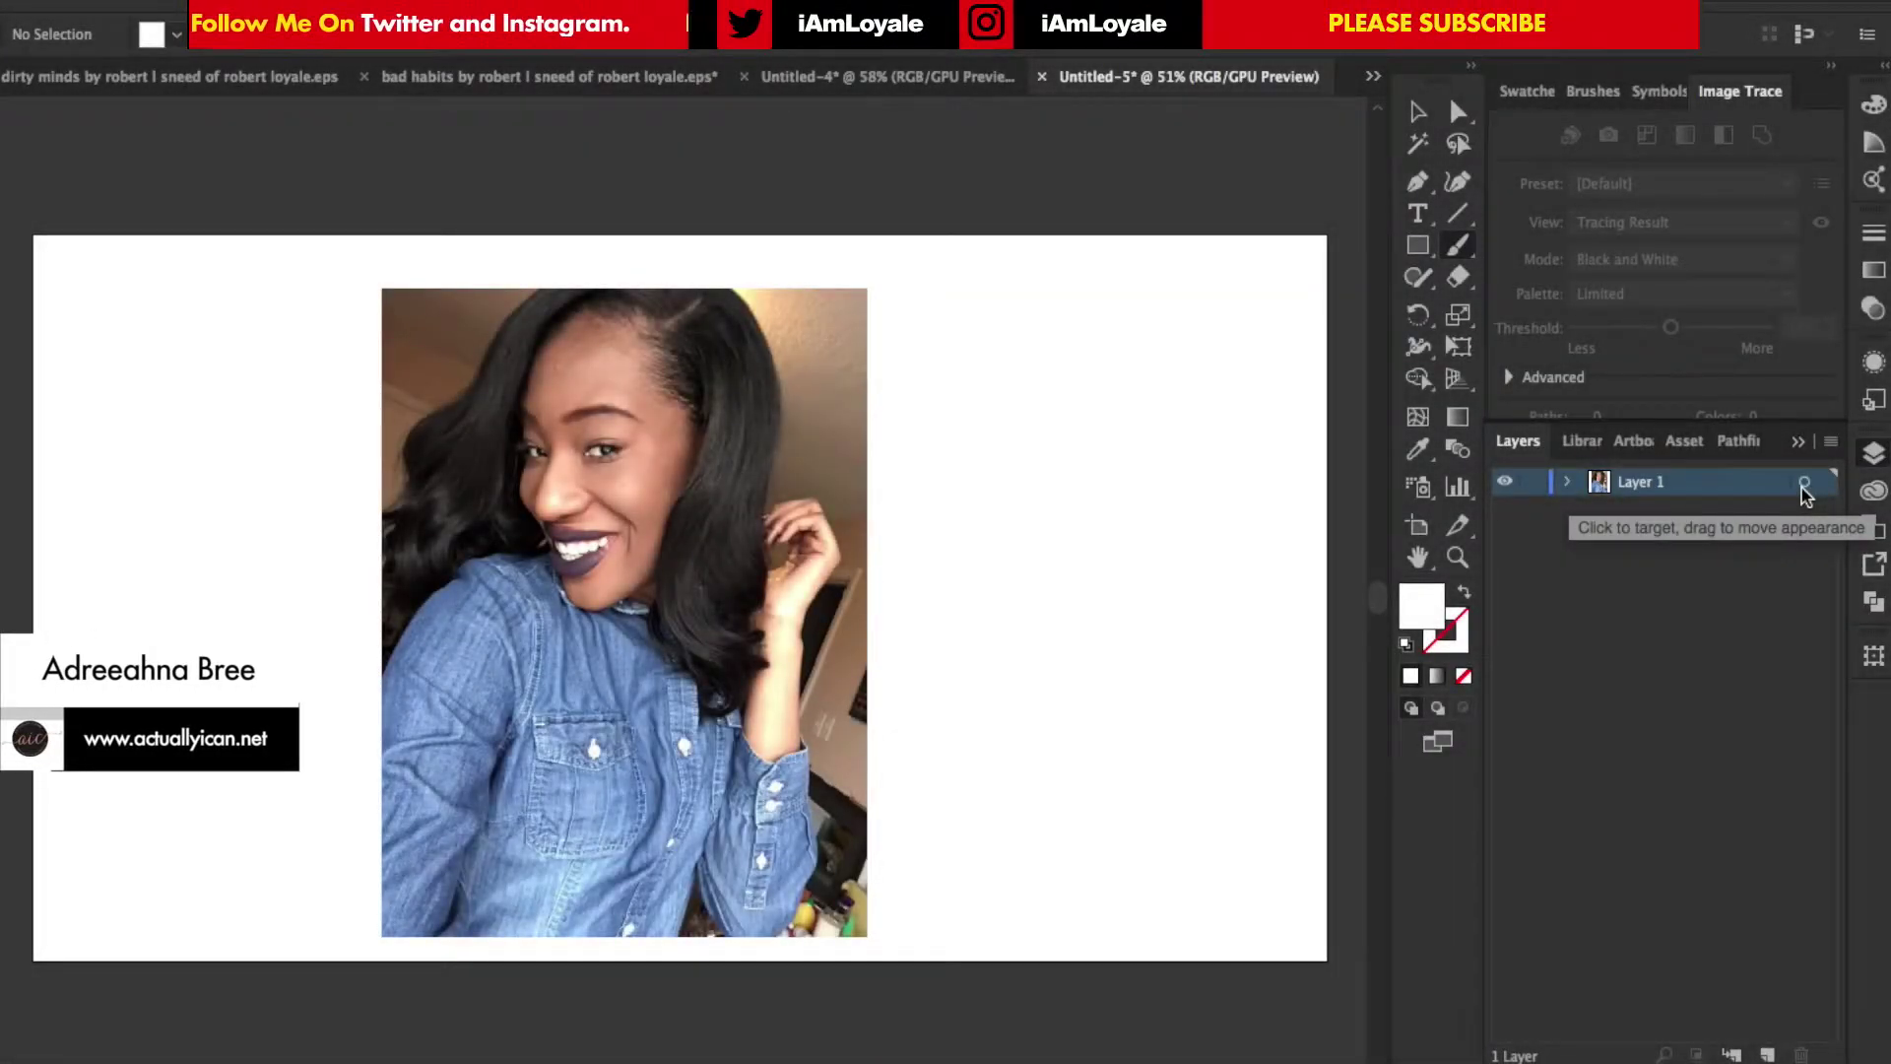
pyautogui.click(1803, 482)
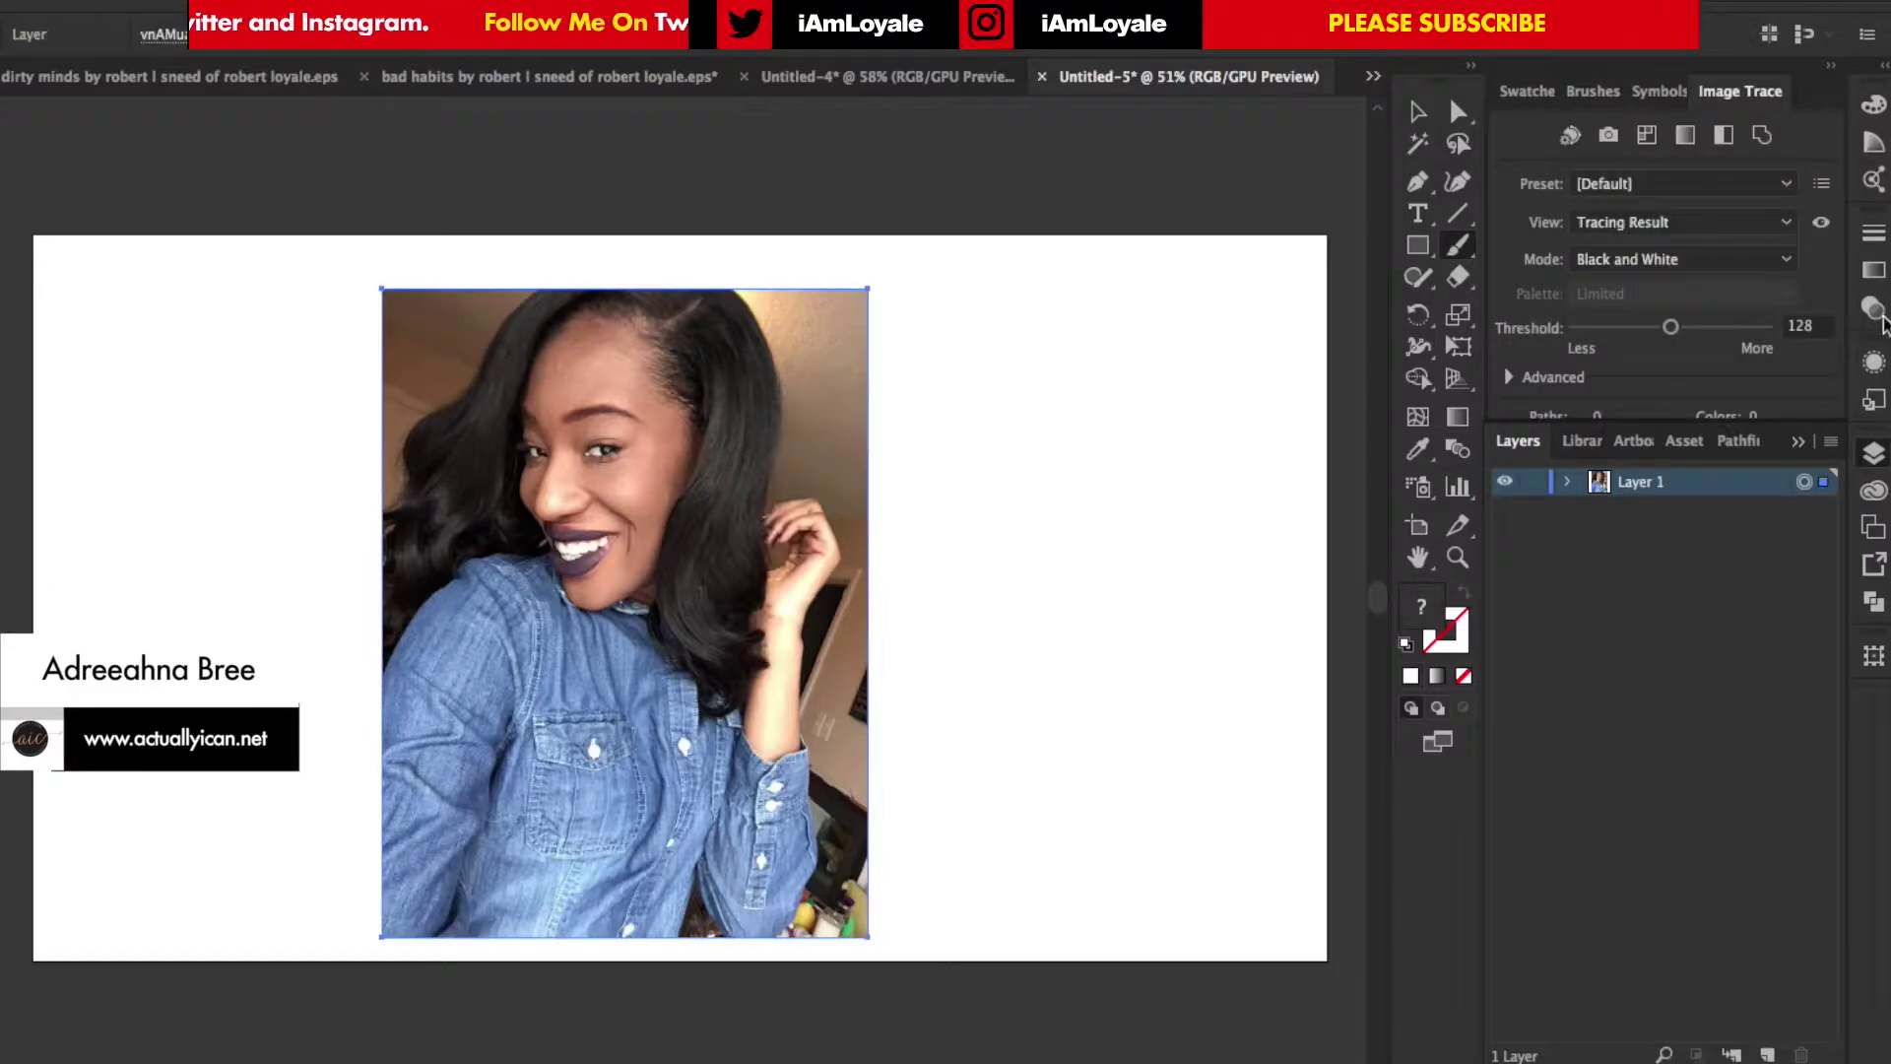
pyautogui.hotkey('ctrl', 'shift', 'F10')
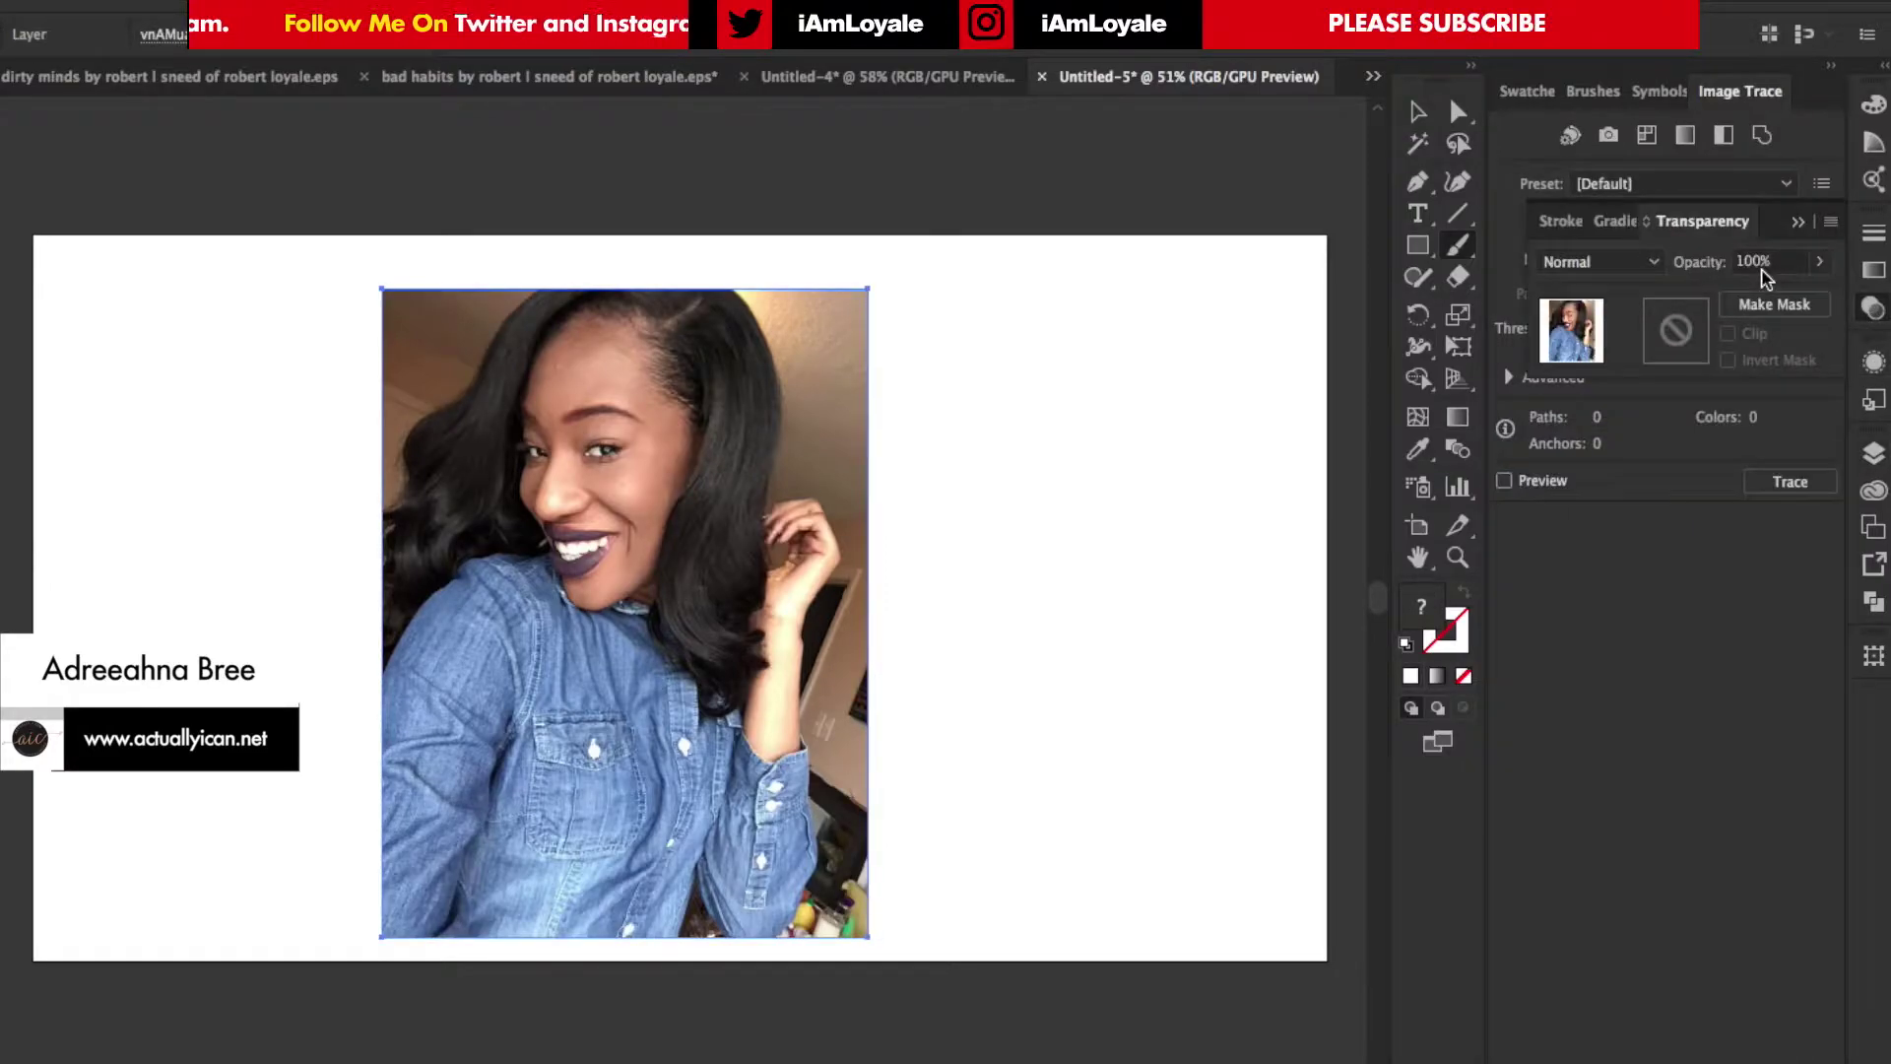
pyautogui.click(1823, 261)
pyautogui.moveTo(1798, 307); pyautogui.dragTo(1759, 303)
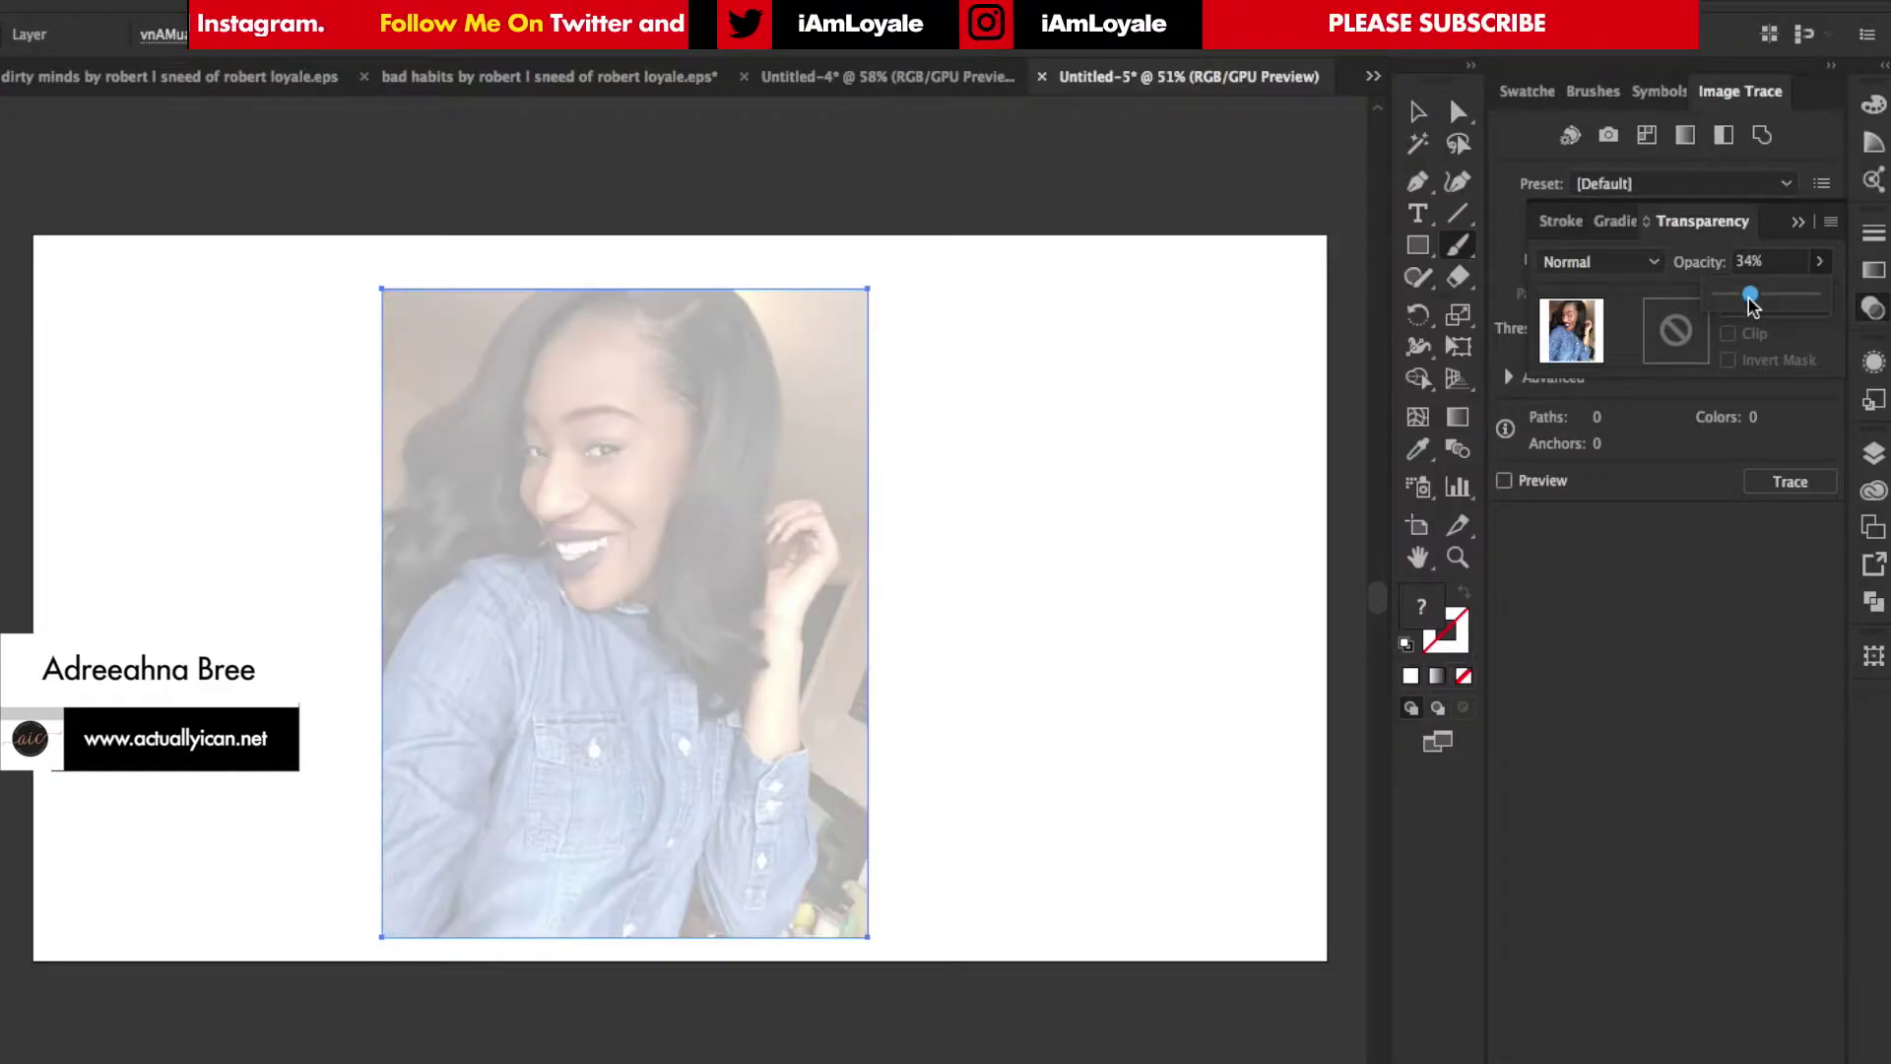
pyautogui.moveTo(1751, 305); pyautogui.dragTo(1766, 307)
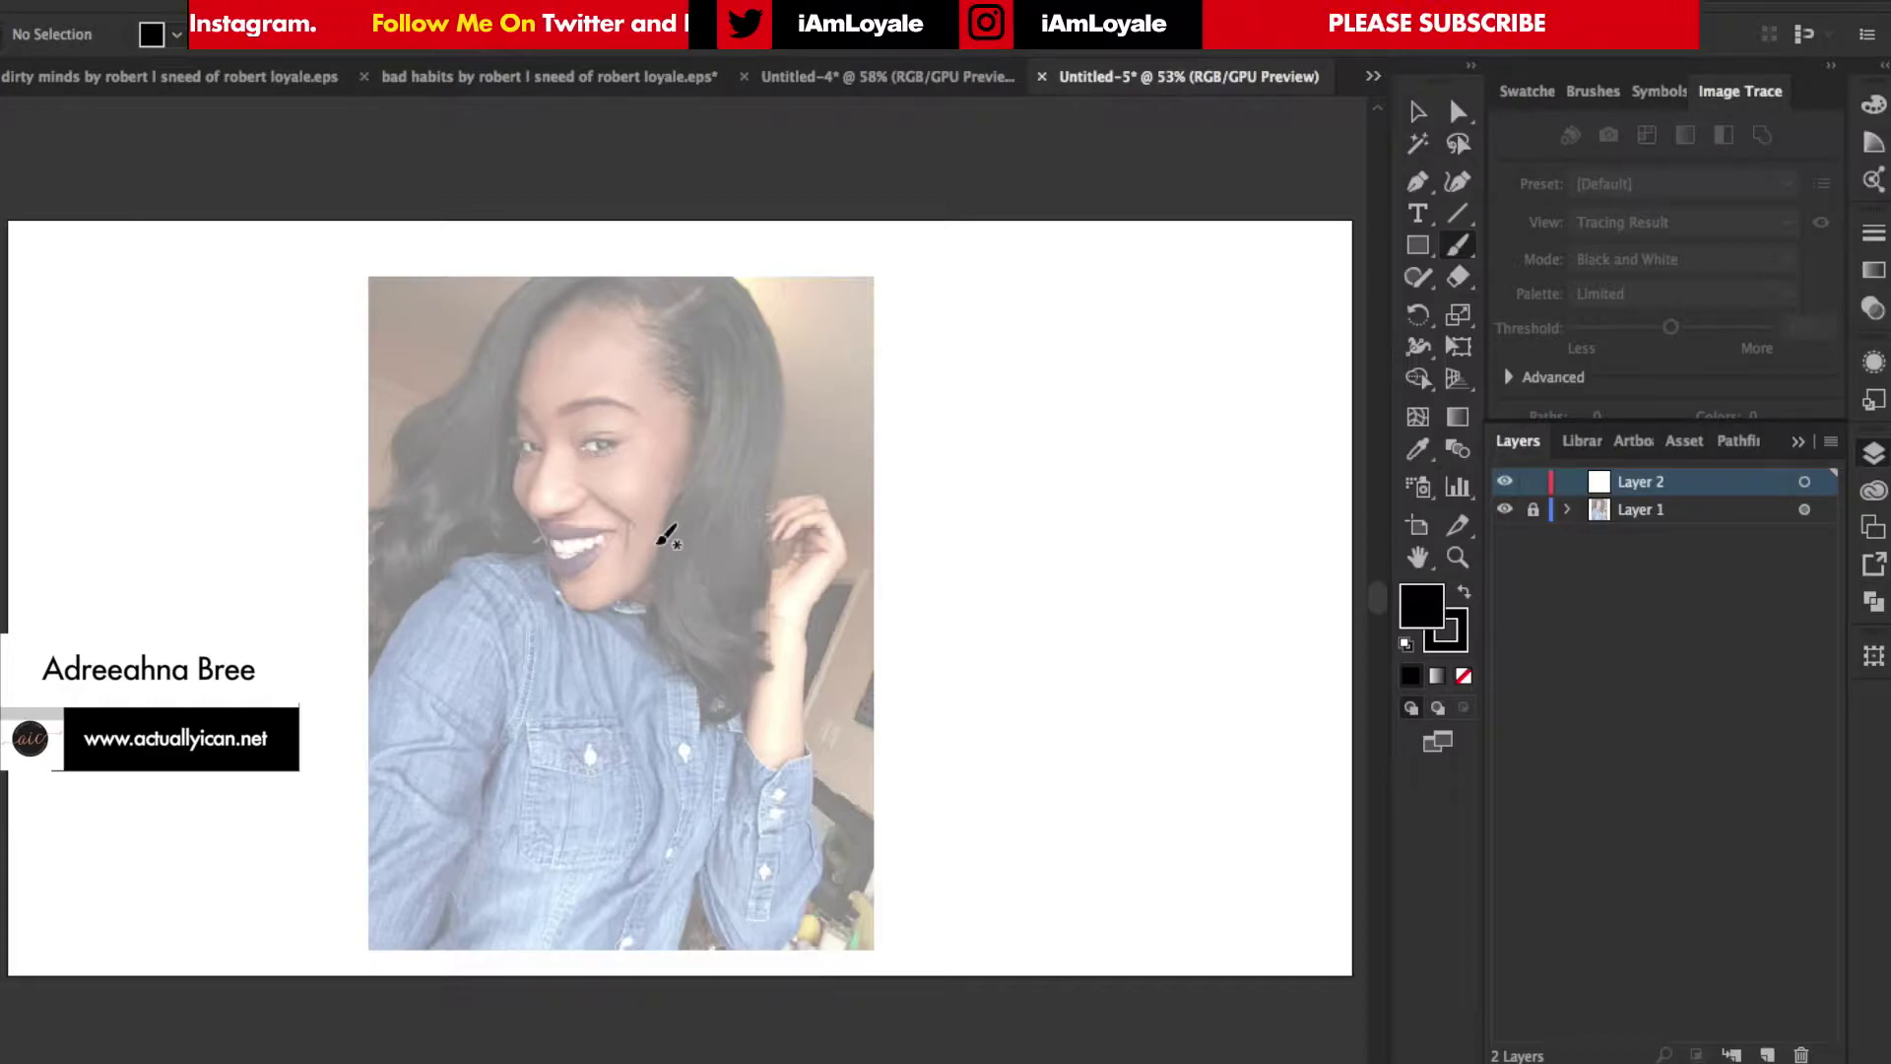
# Zoom in on the photo and choose the first basic brush from the Brushes list.
pyautogui.scroll(10, 666, 536)
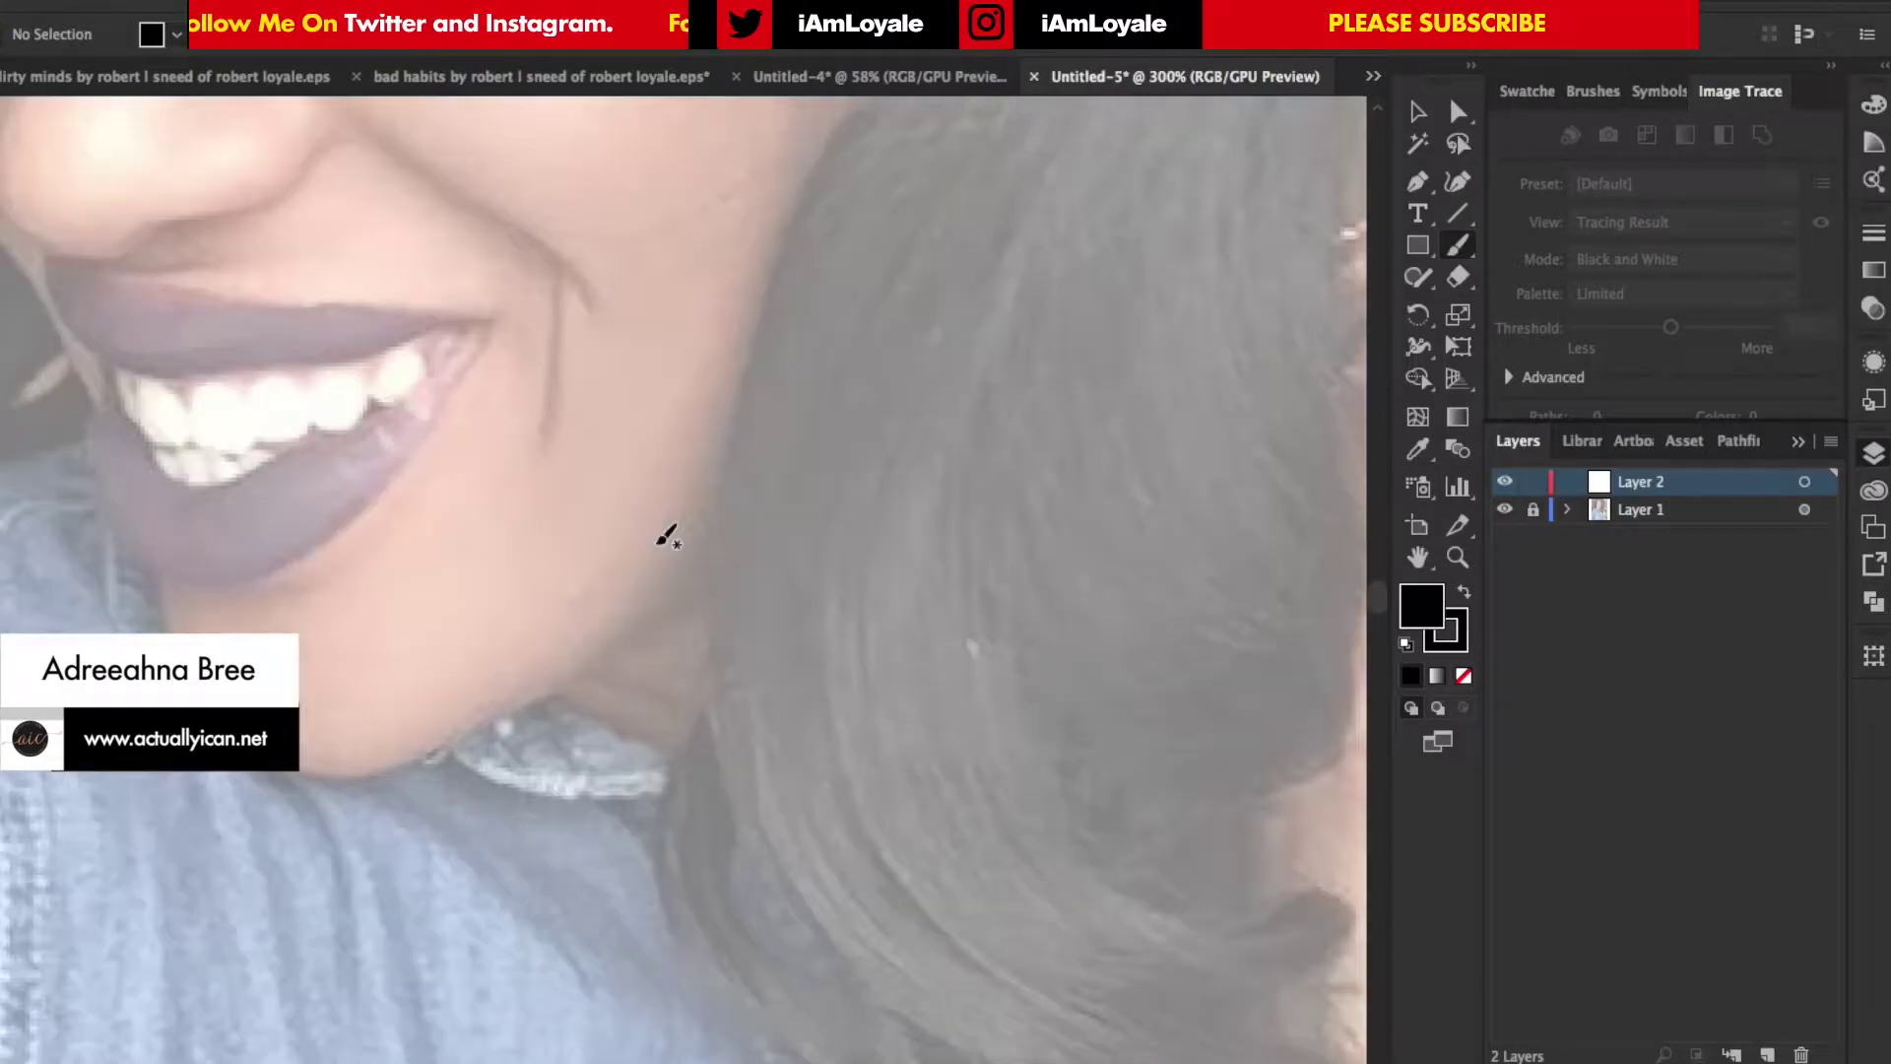
pyautogui.scroll(5, 665, 535)
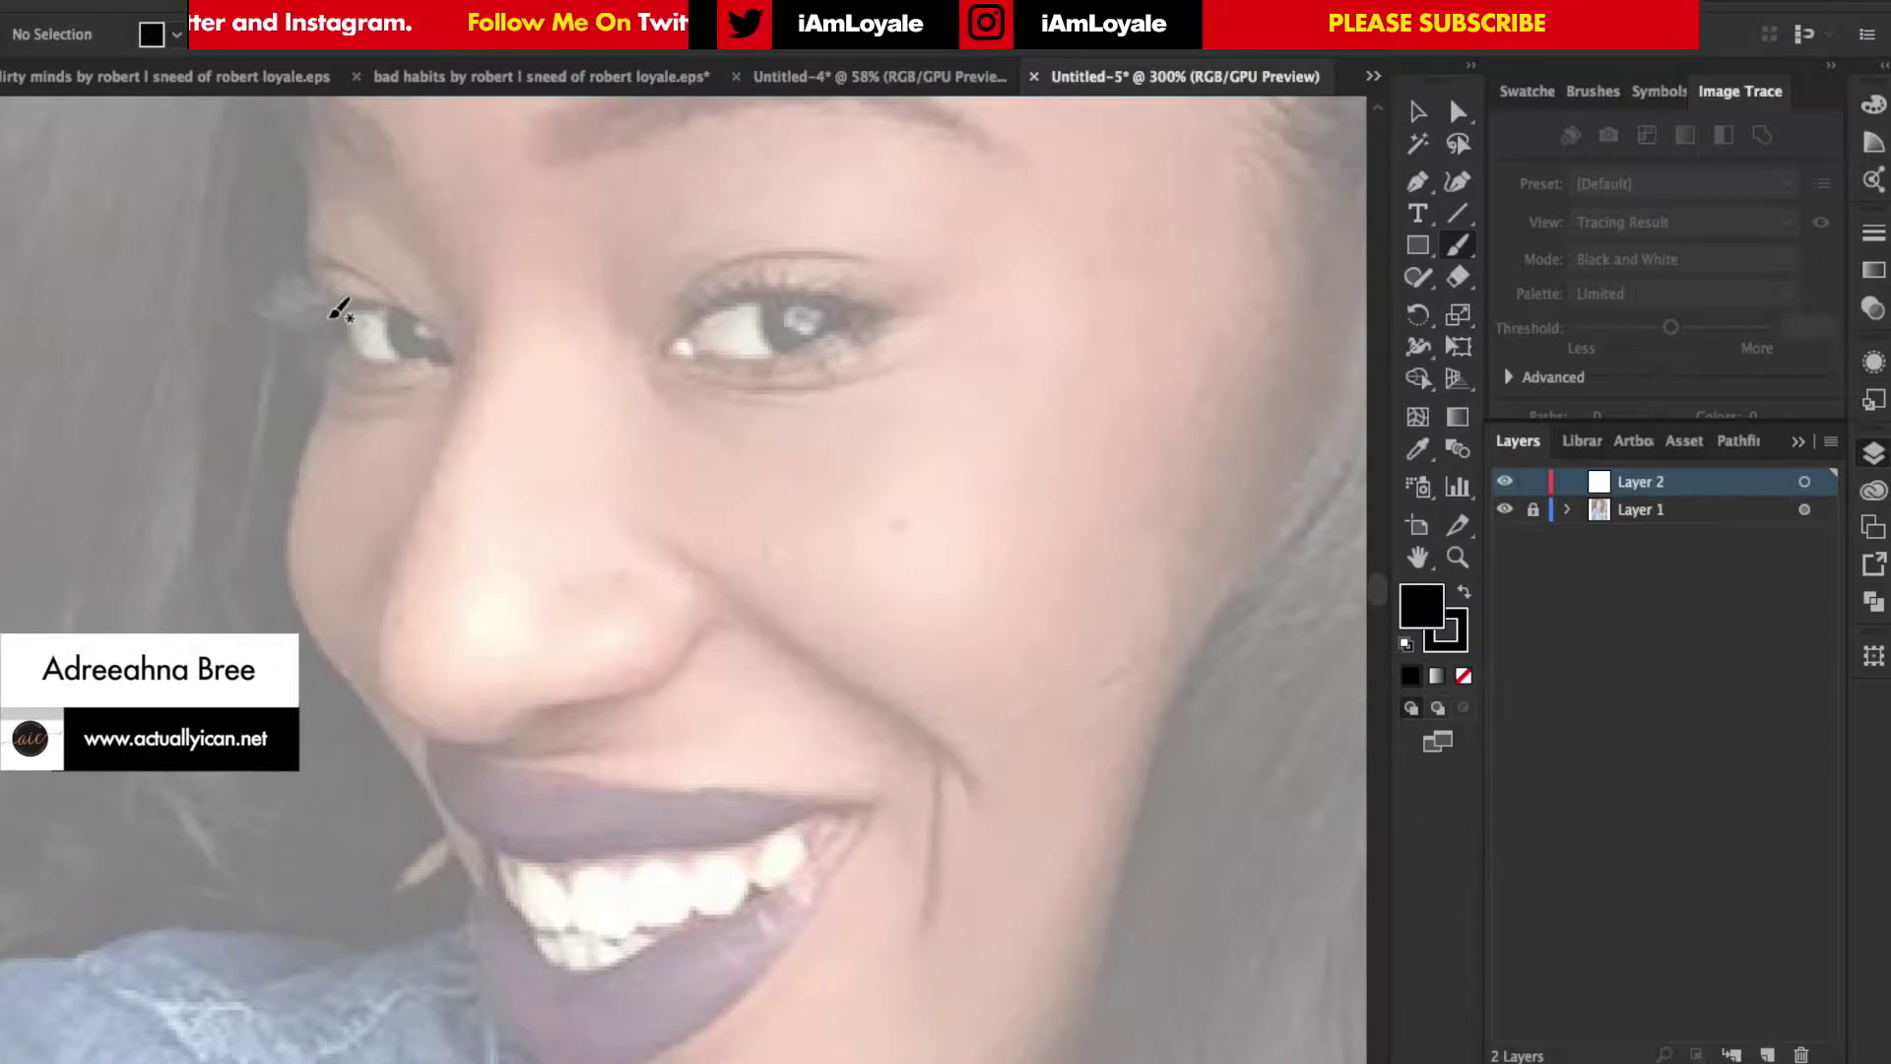
pyautogui.scroll(3, 340, 311)
pyautogui.hscroll(3, 325, 301)
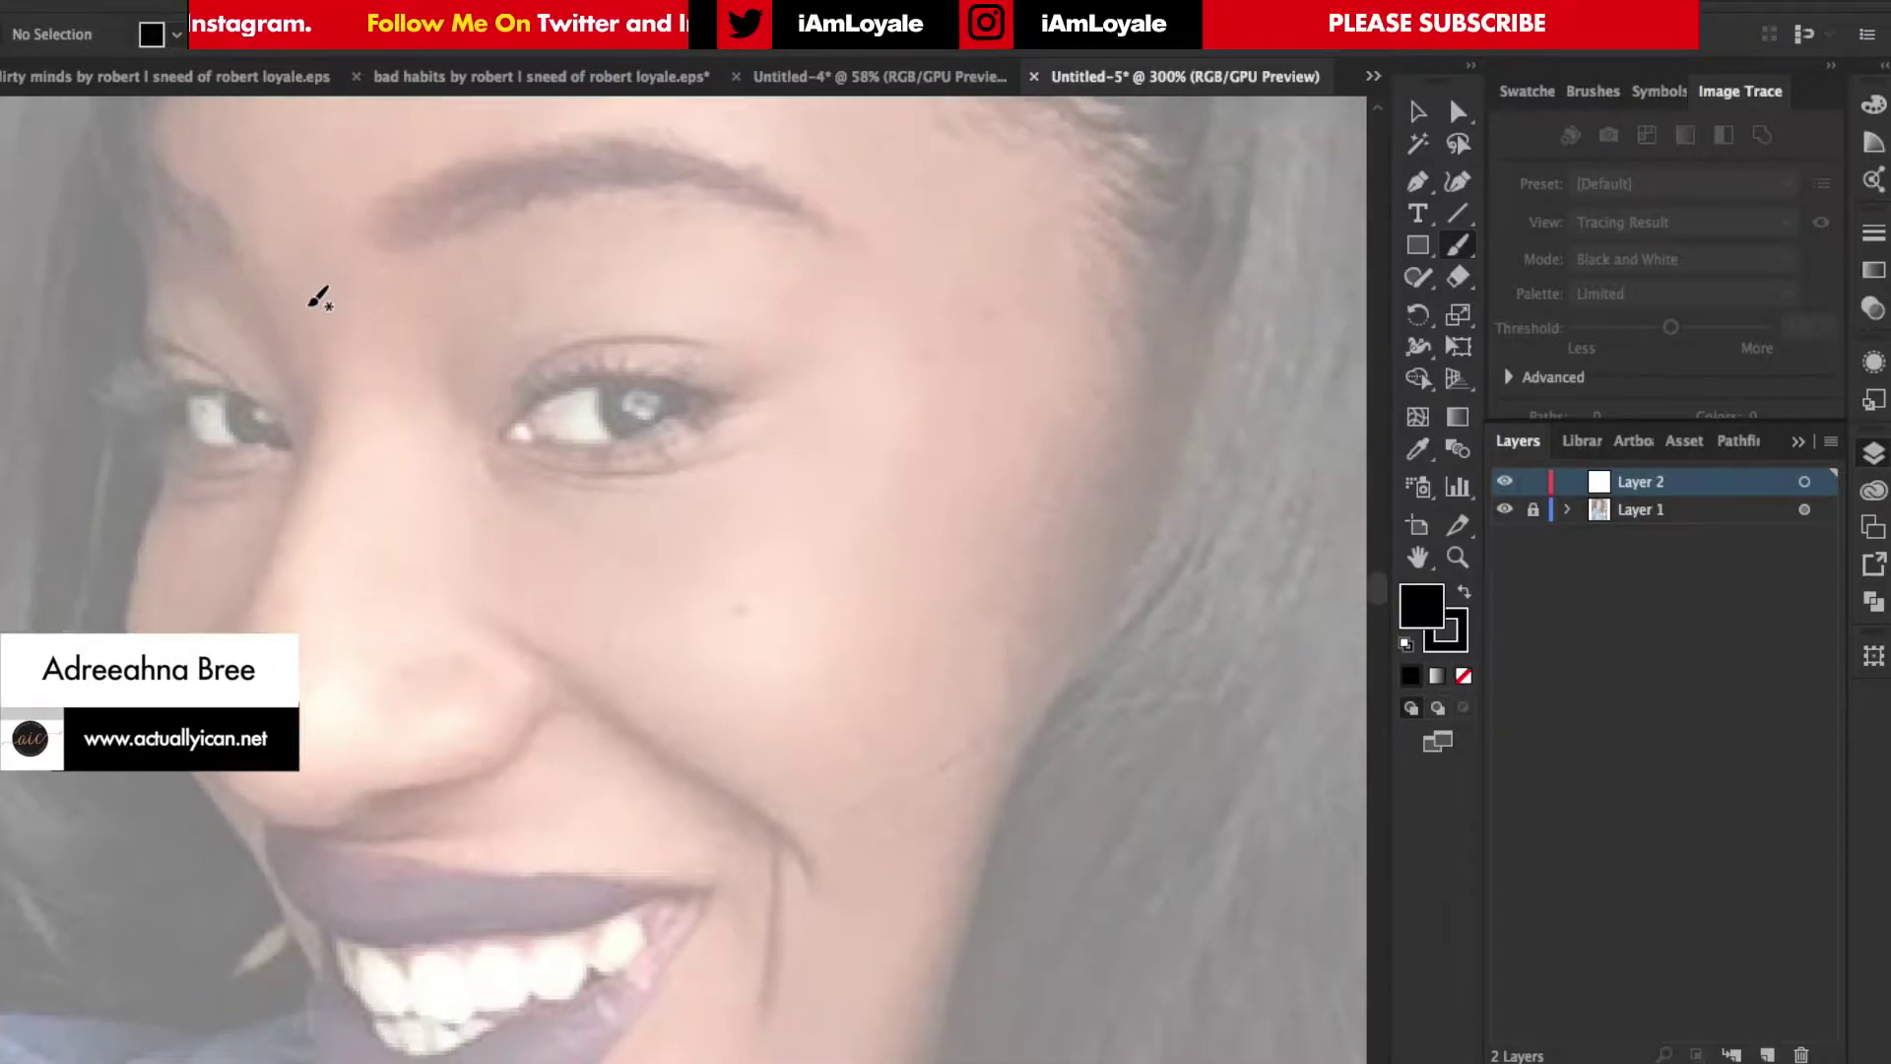
pyautogui.click(713, 45)
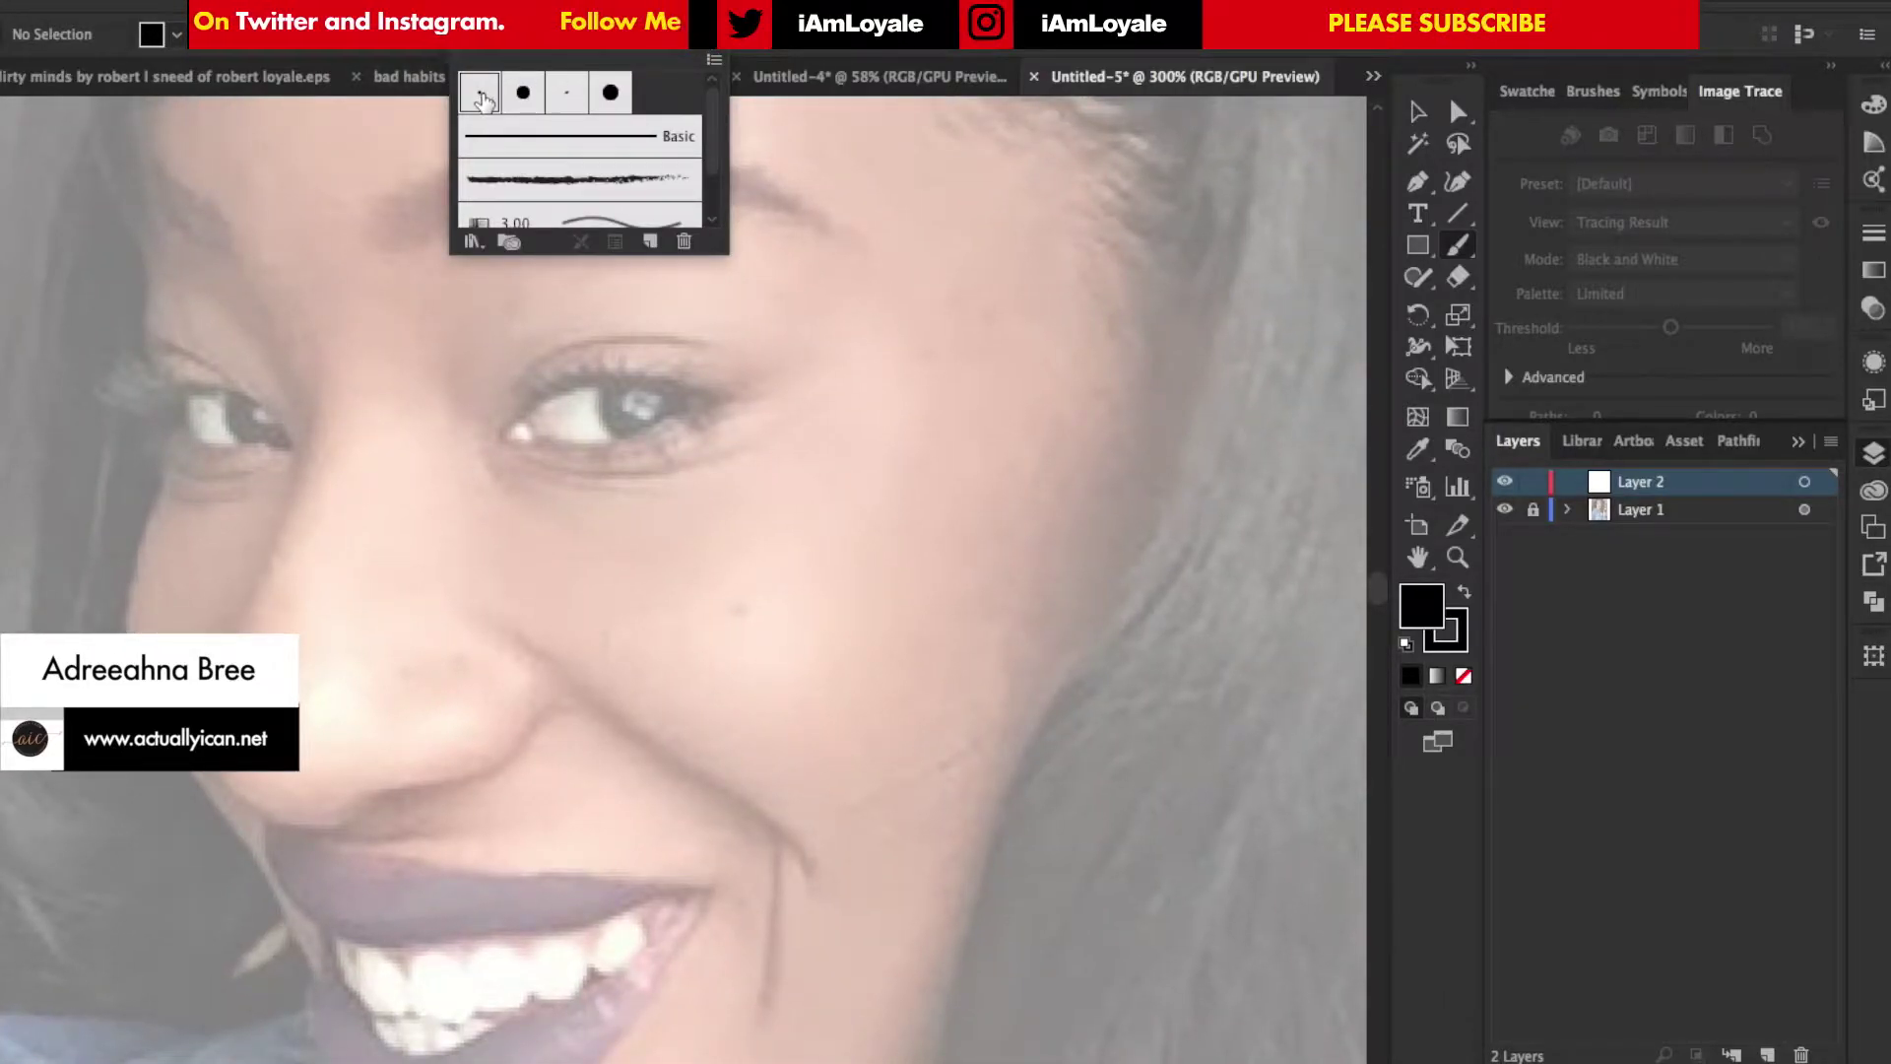
pyautogui.click(482, 99)
pyautogui.click(706, 50)
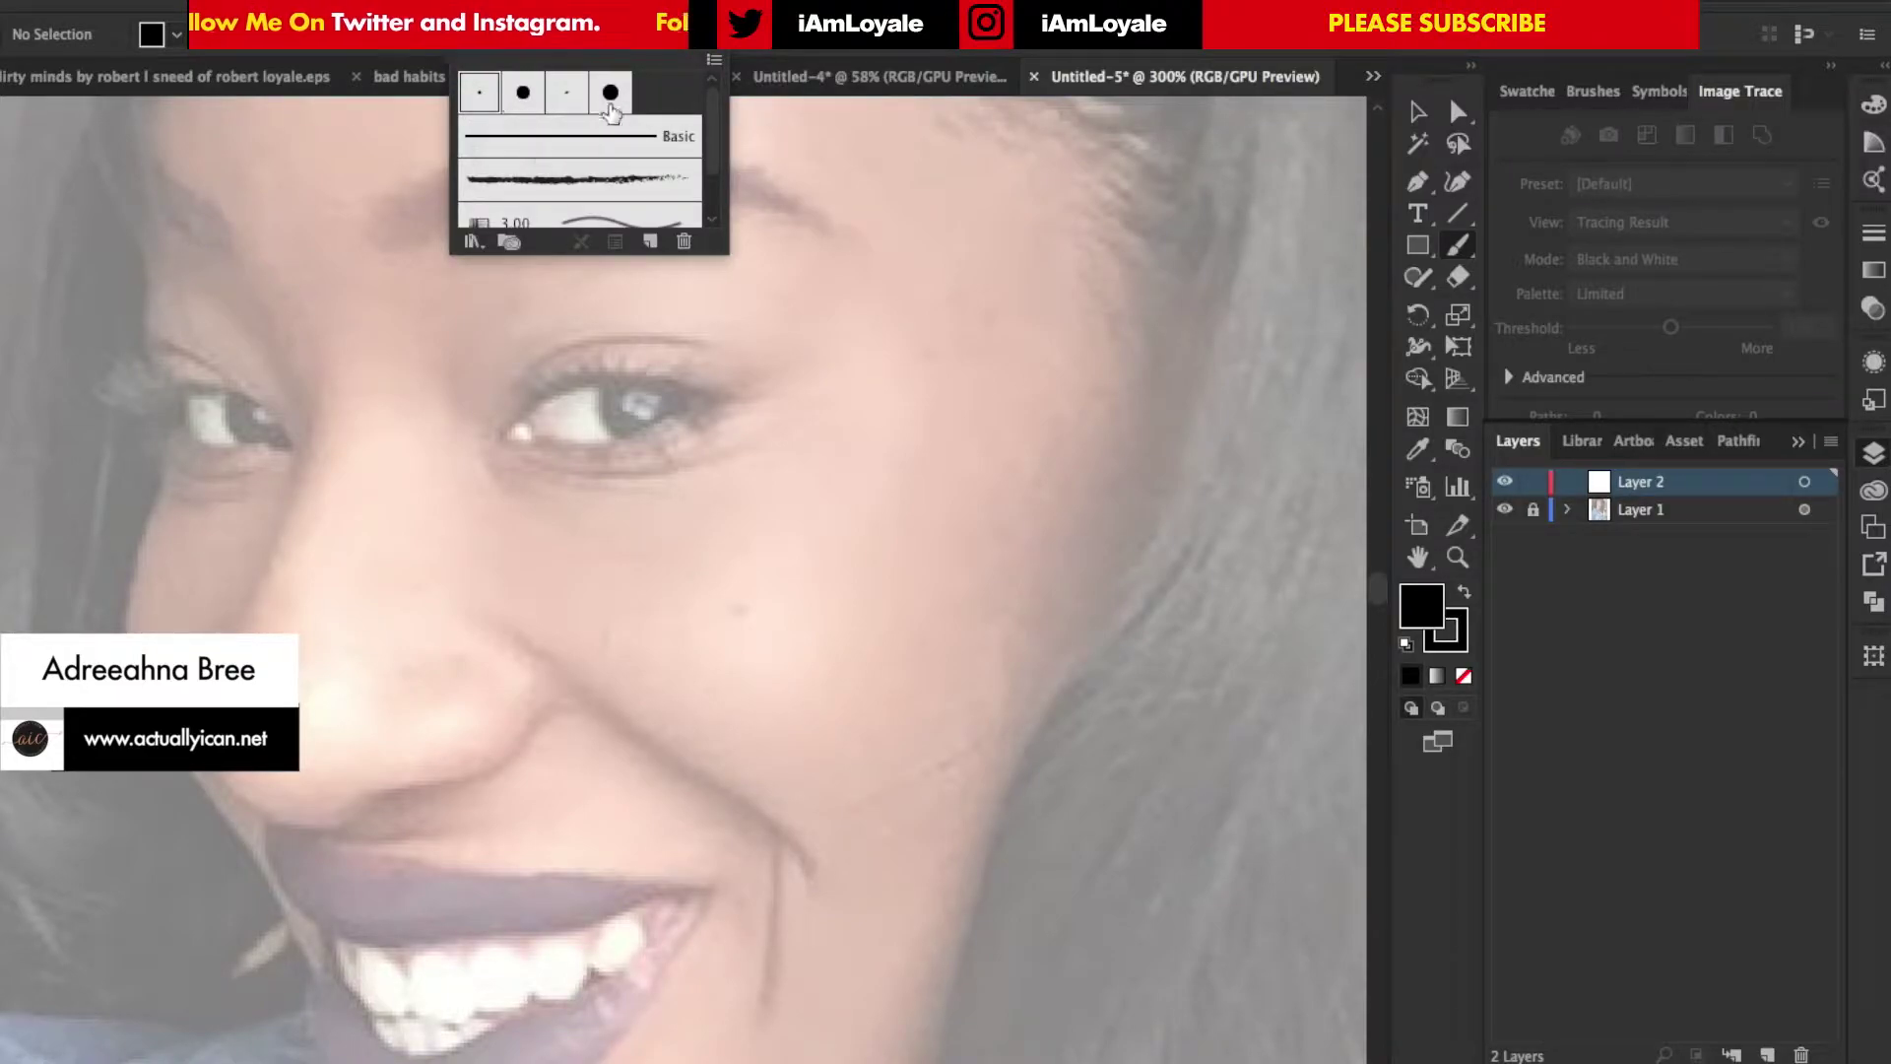
pyautogui.click(480, 102)
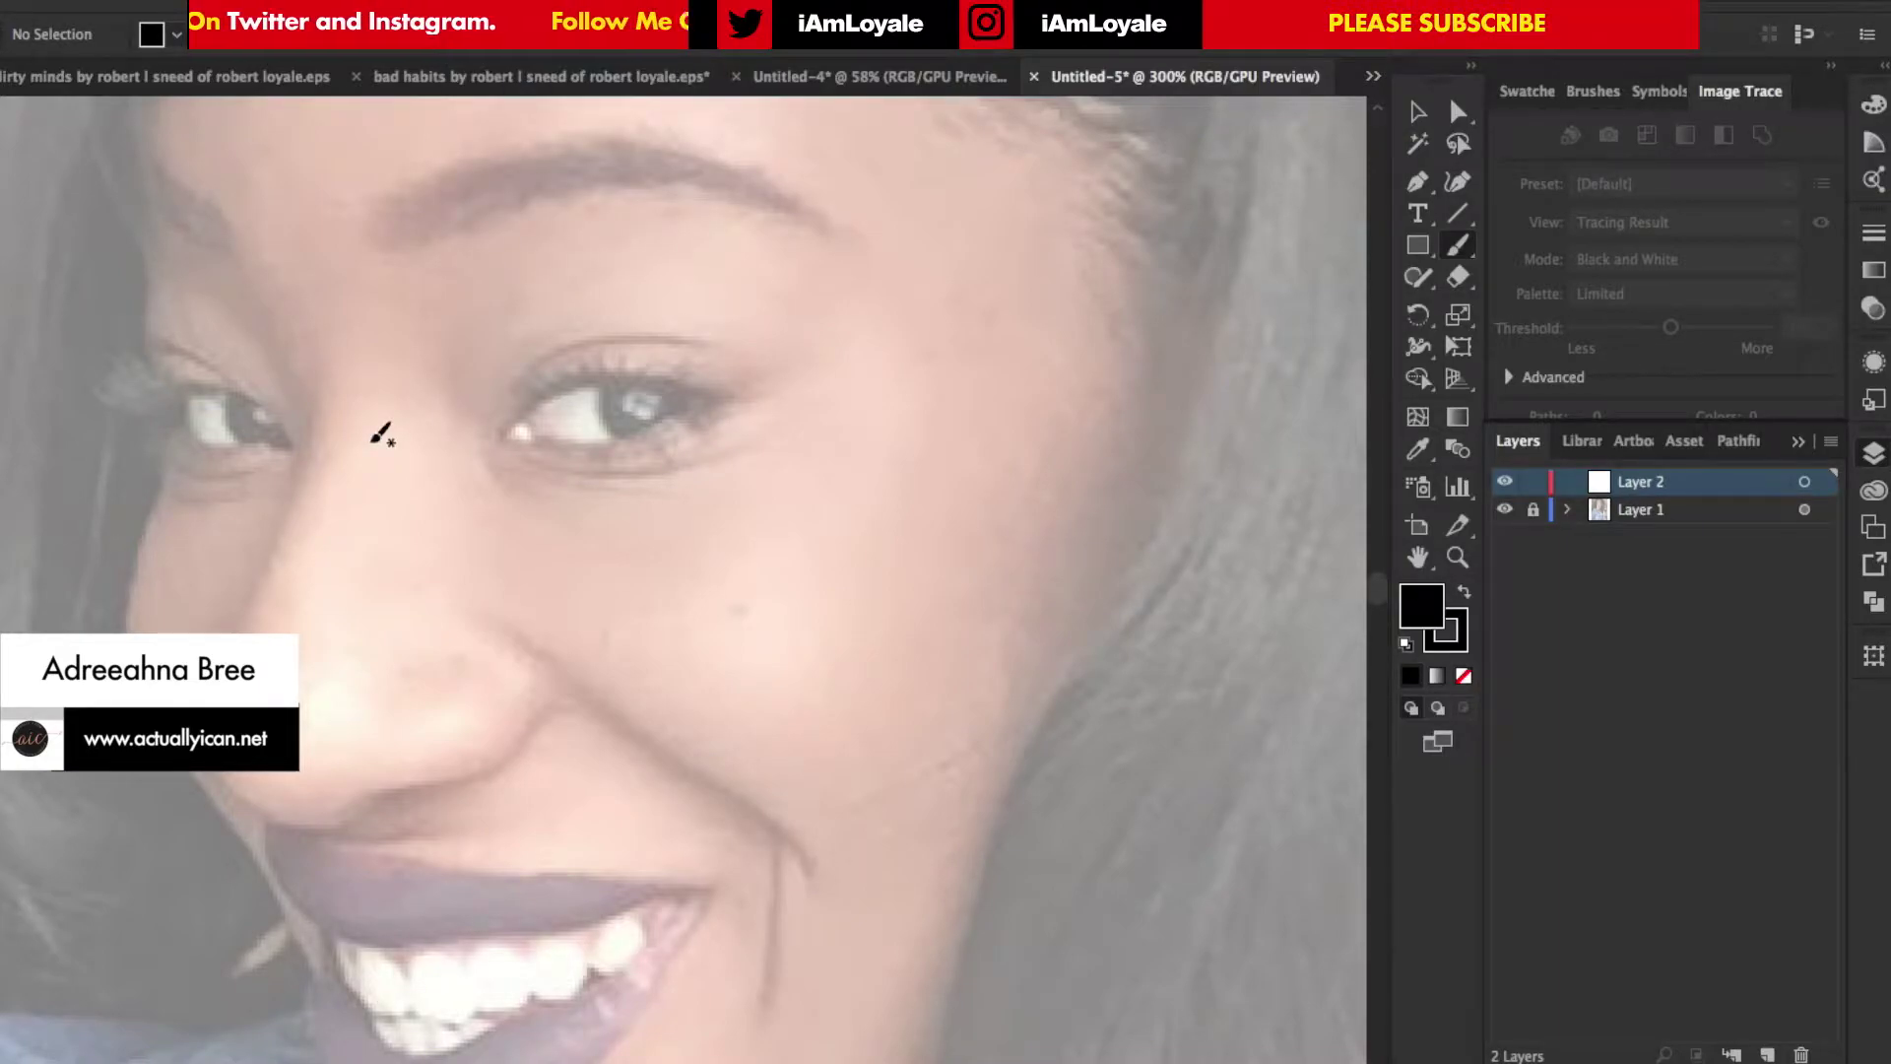
# Paint black strokes down the cheek to the lips and from the eye toward the nose.
pyautogui.moveTo(159, 456); pyautogui.dragTo(116, 633)
pyautogui.moveTo(192, 770)
pyautogui.mouseDown()
pyautogui.moveTo(262, 857)
pyautogui.moveTo(300, 961)
pyautogui.mouseUp()
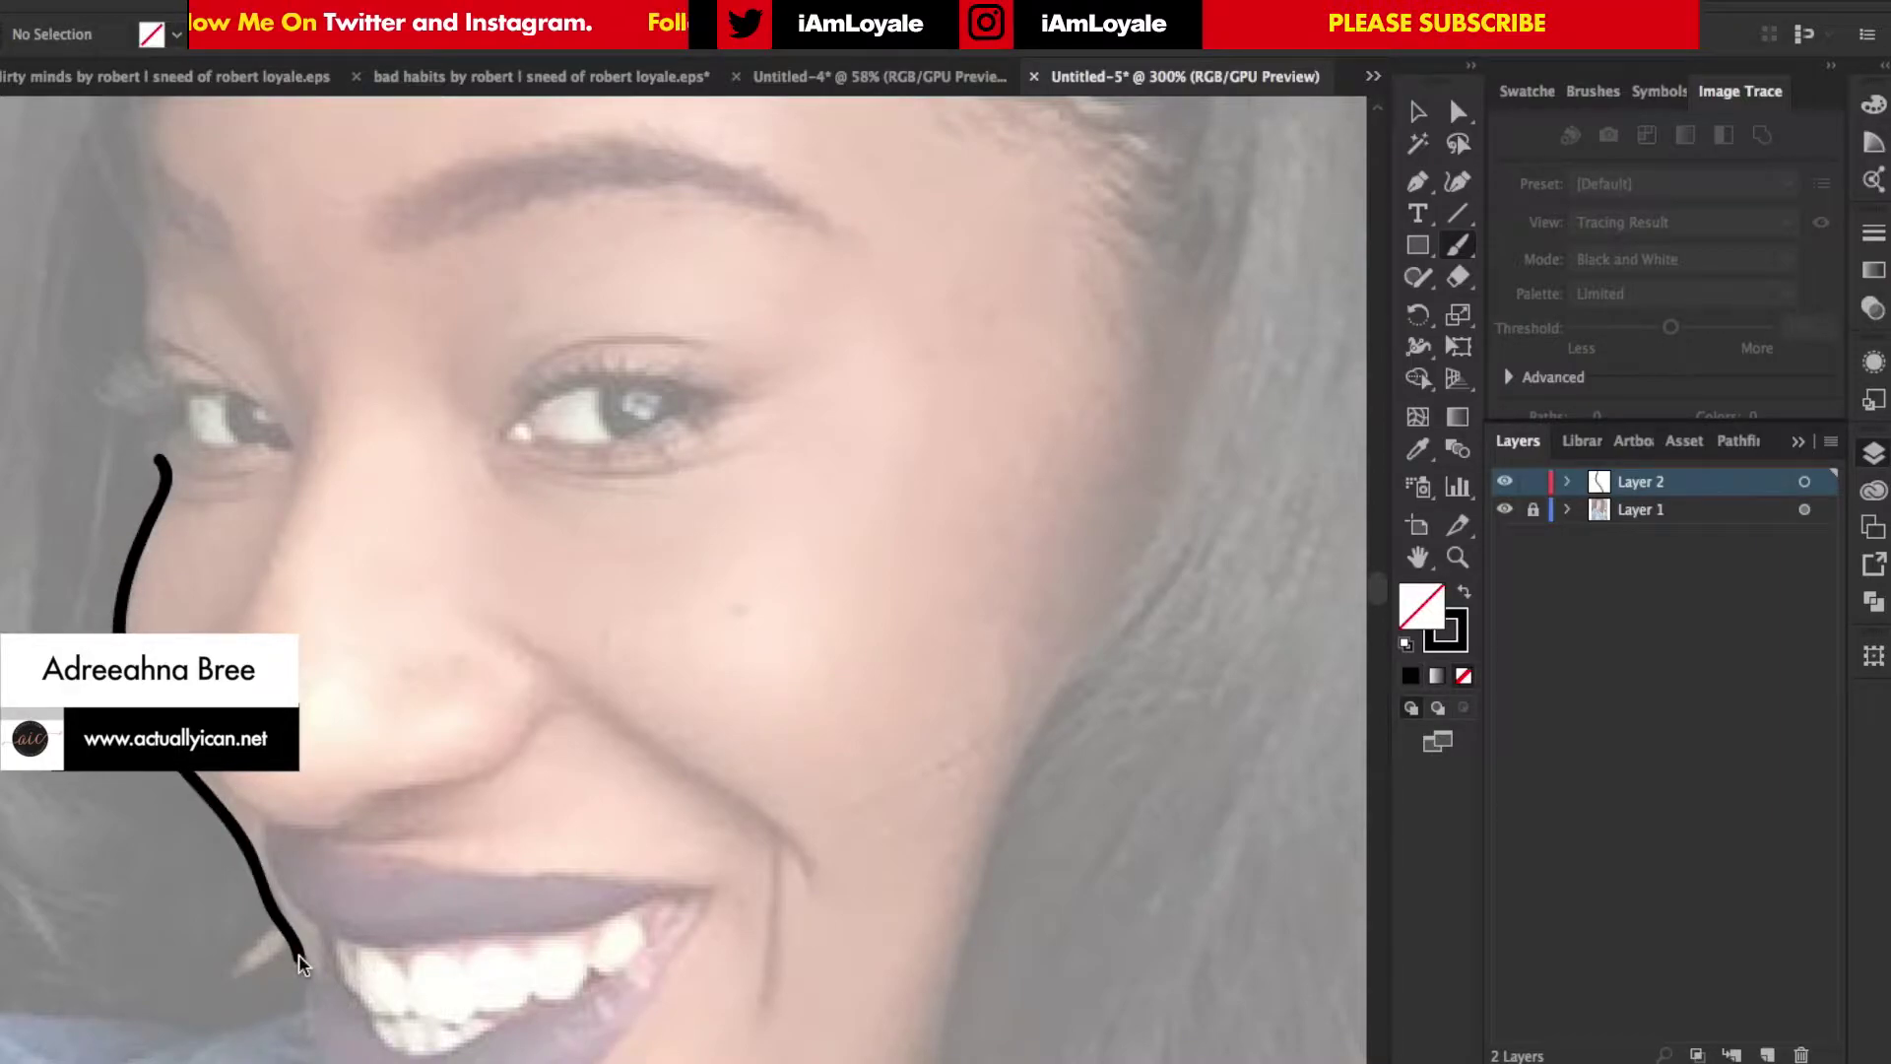
pyautogui.moveTo(313, 369); pyautogui.dragTo(241, 632)
pyautogui.moveTo(264, 793)
pyautogui.mouseDown()
pyautogui.moveTo(346, 820)
pyautogui.moveTo(369, 796)
pyautogui.moveTo(464, 789)
pyautogui.moveTo(553, 696)
pyautogui.mouseUp()
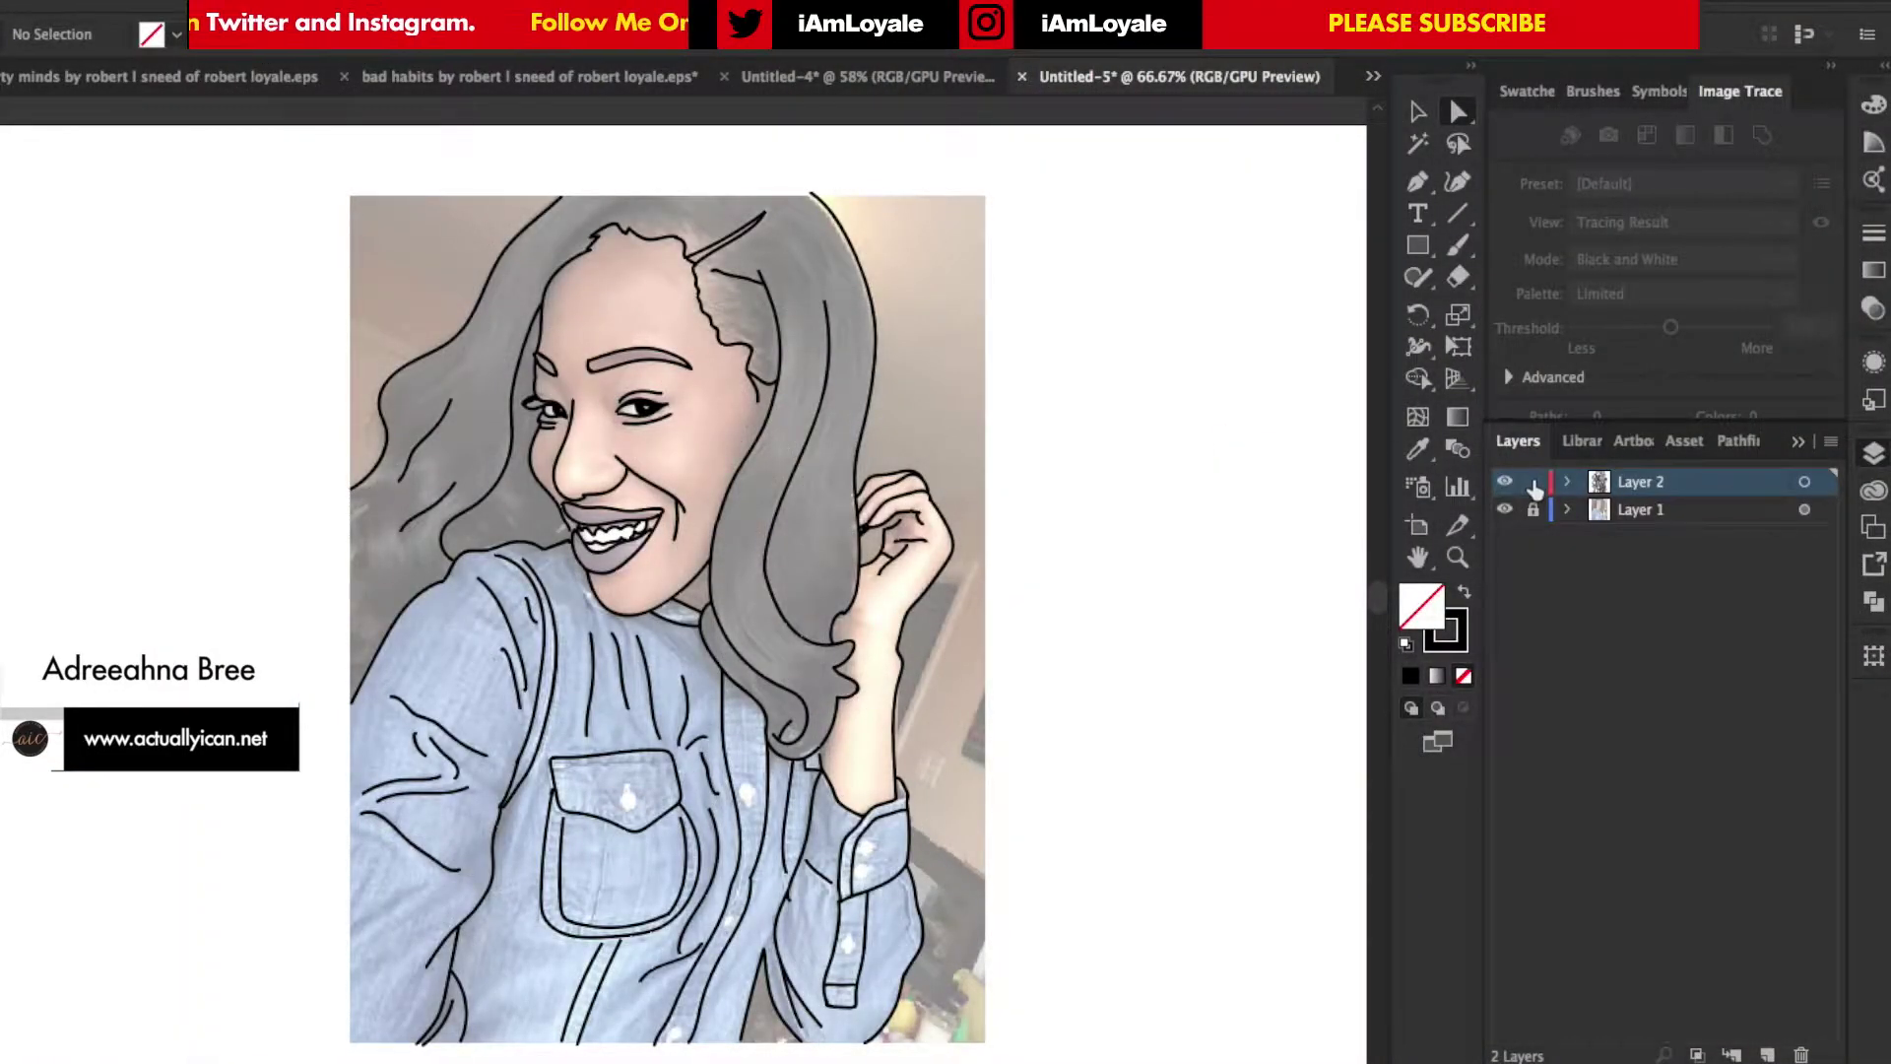
# Lock the line-art layer, add Layer 3 and sample the forehead skin tone as fill.
pyautogui.click(1534, 486)
pyautogui.click(1756, 511)
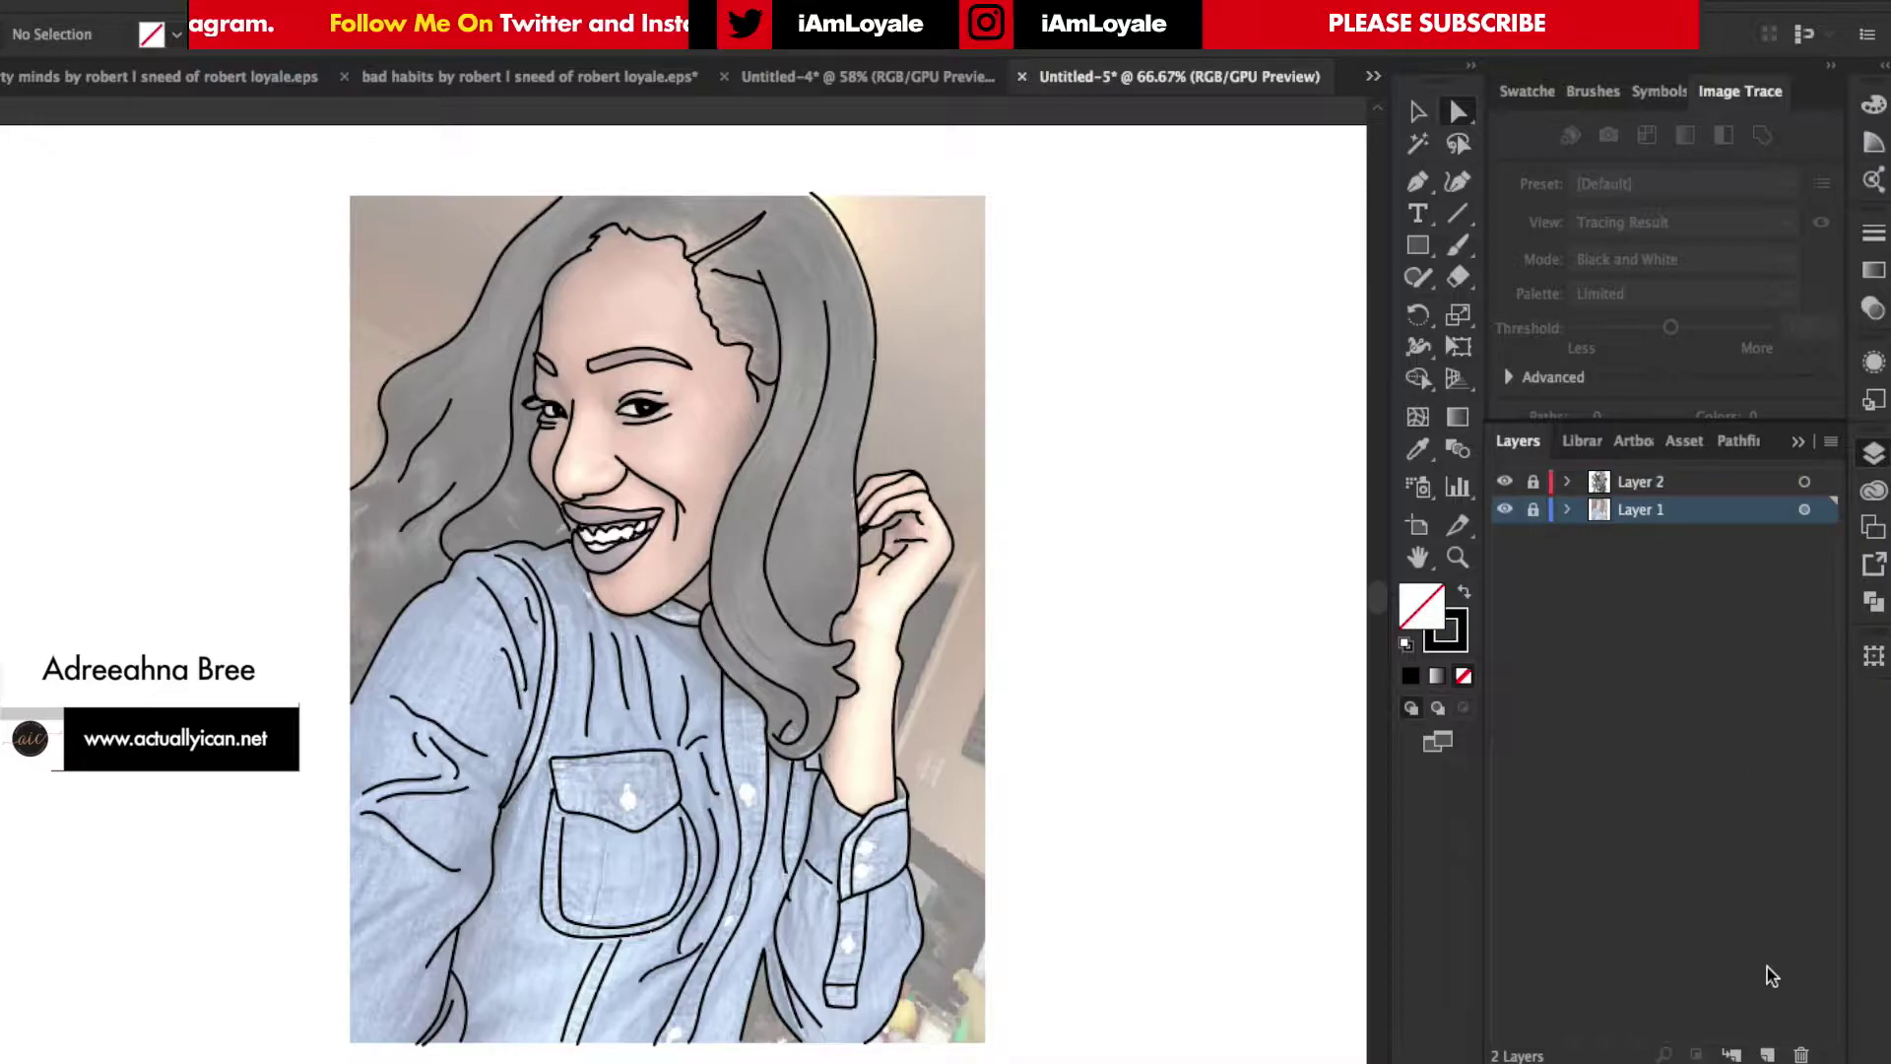
pyautogui.click(1770, 1046)
pyautogui.scroll(3, 569, 290)
pyautogui.press('p')
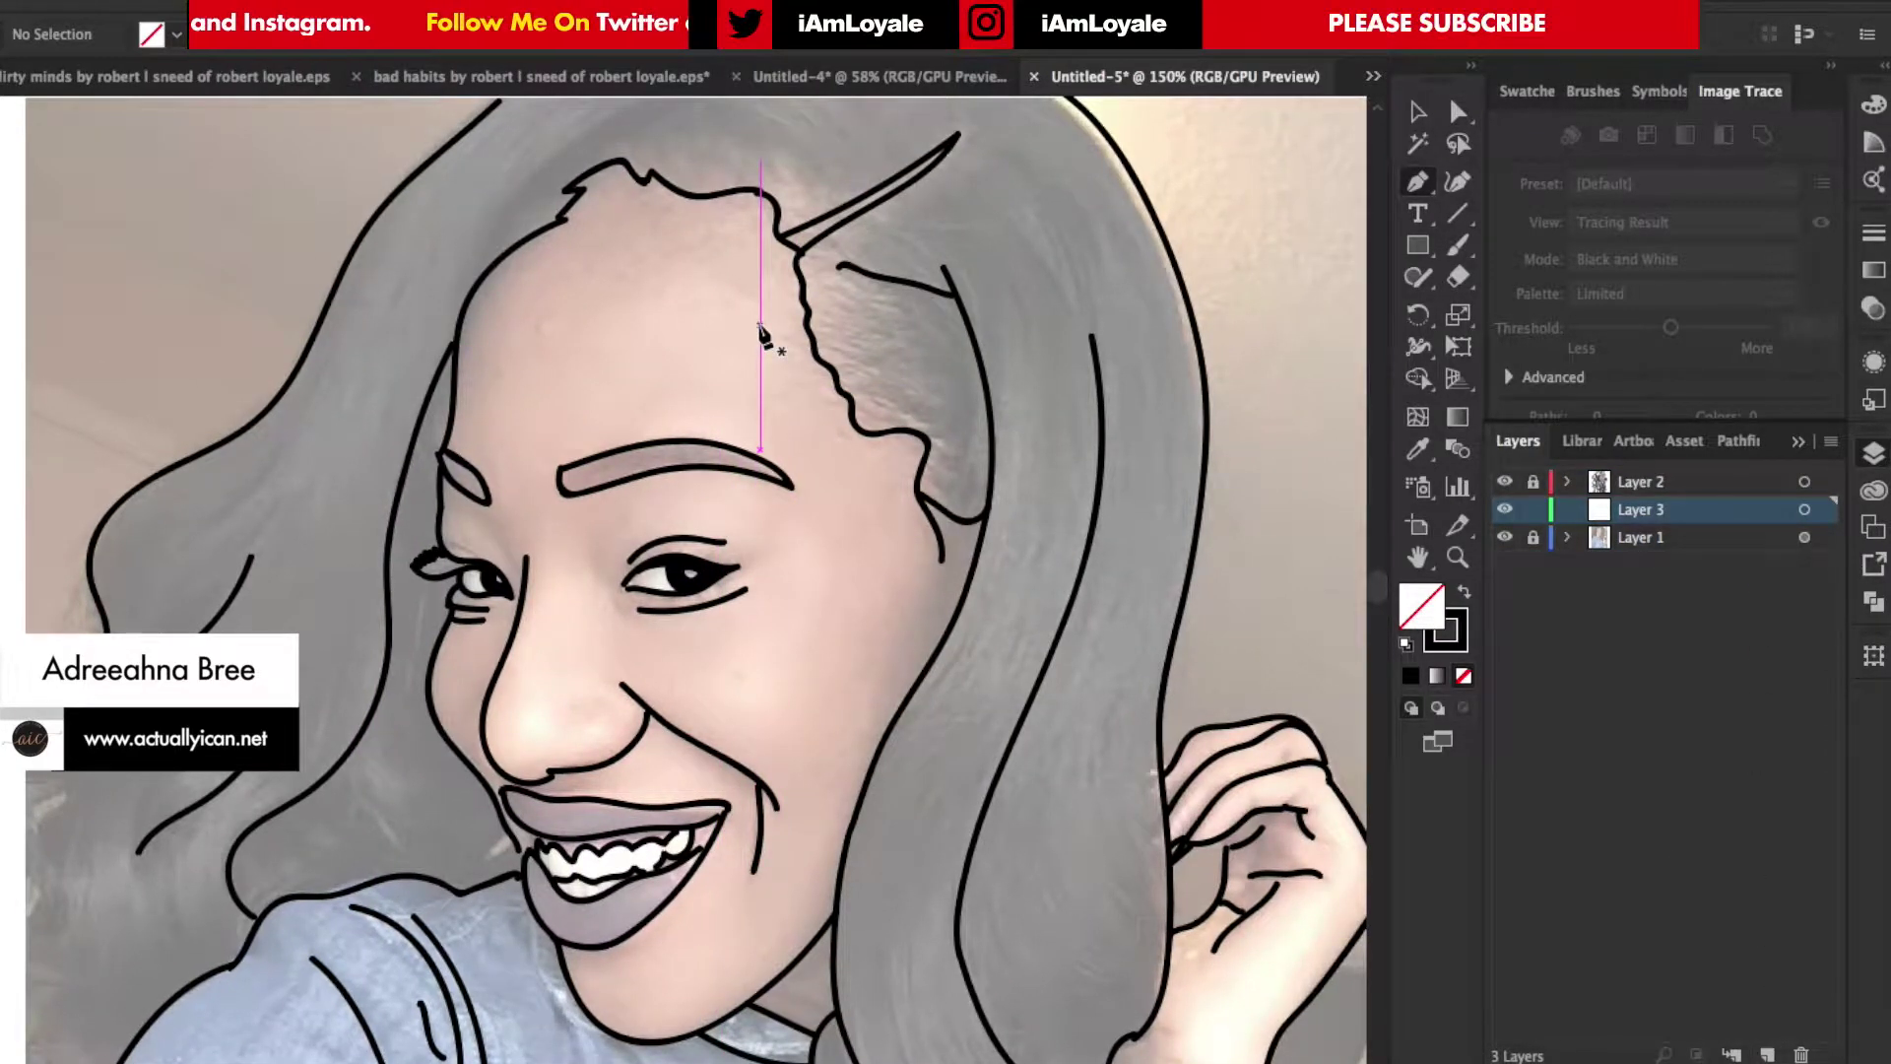
pyautogui.click(1424, 453)
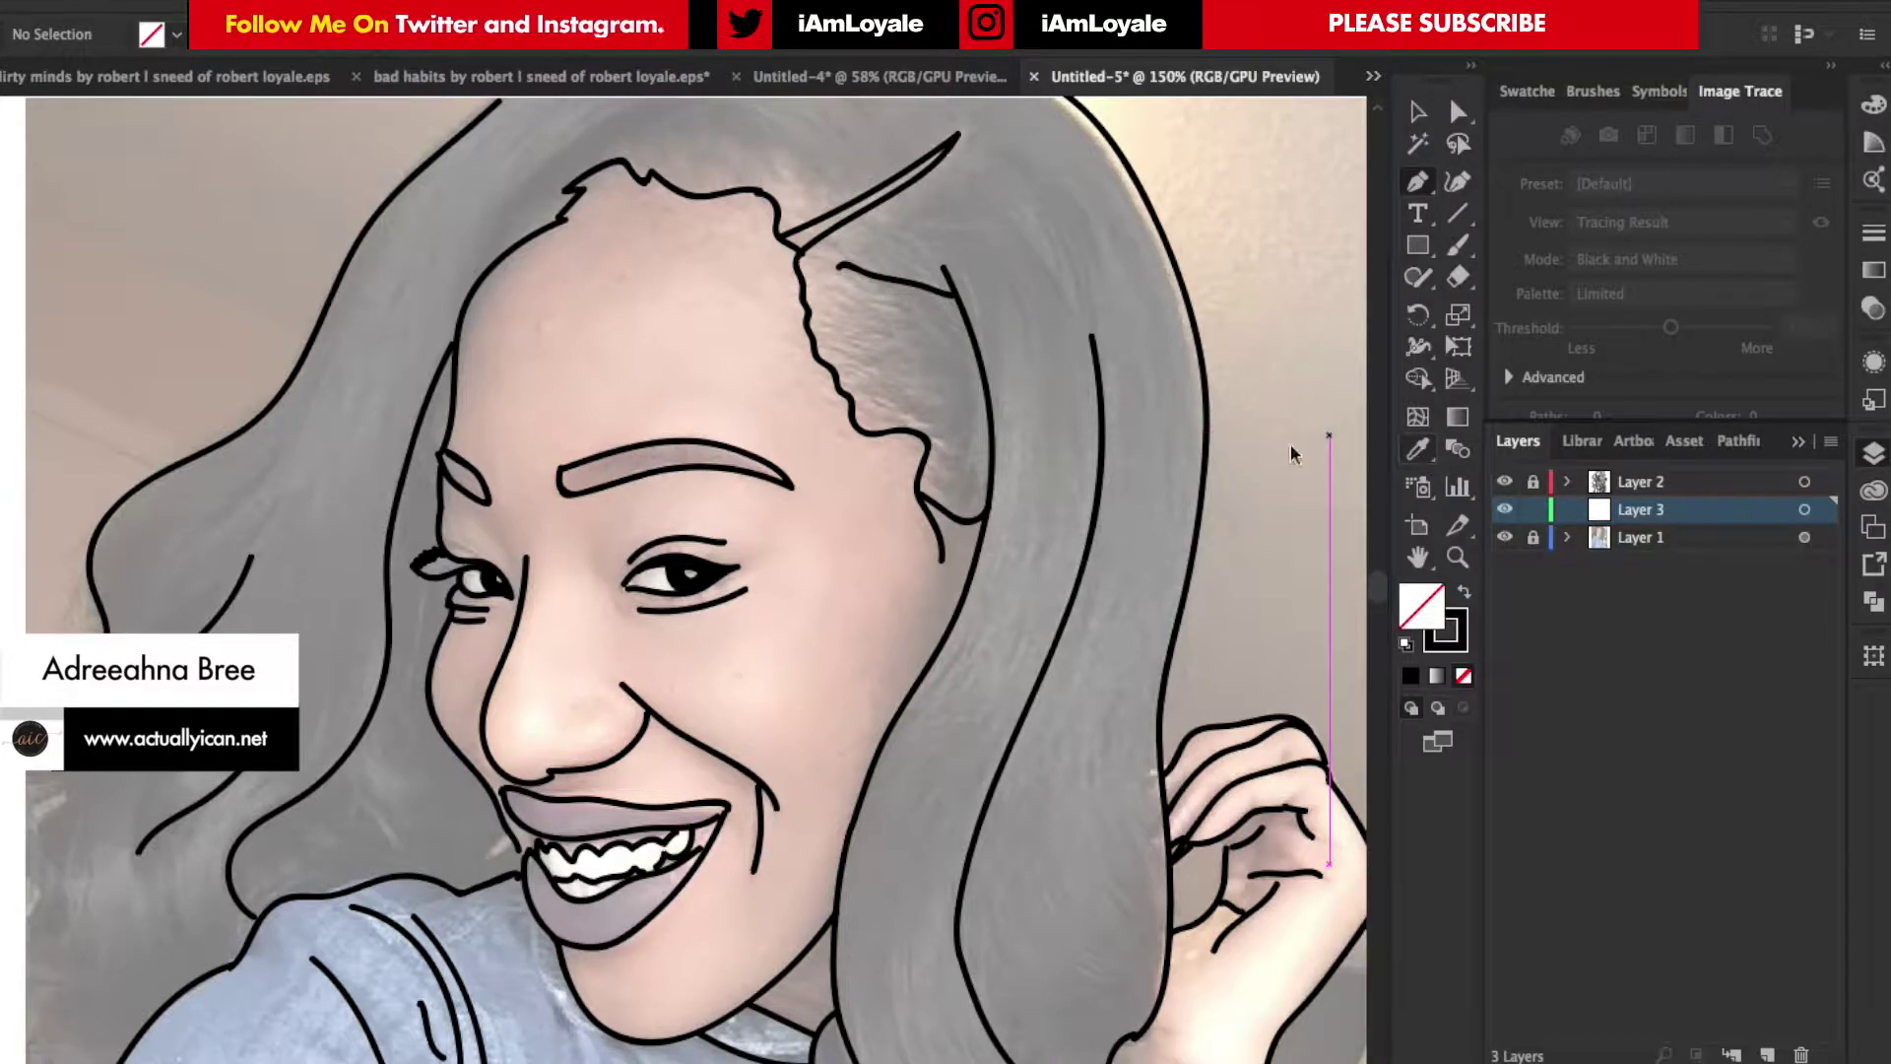
pyautogui.click(579, 346)
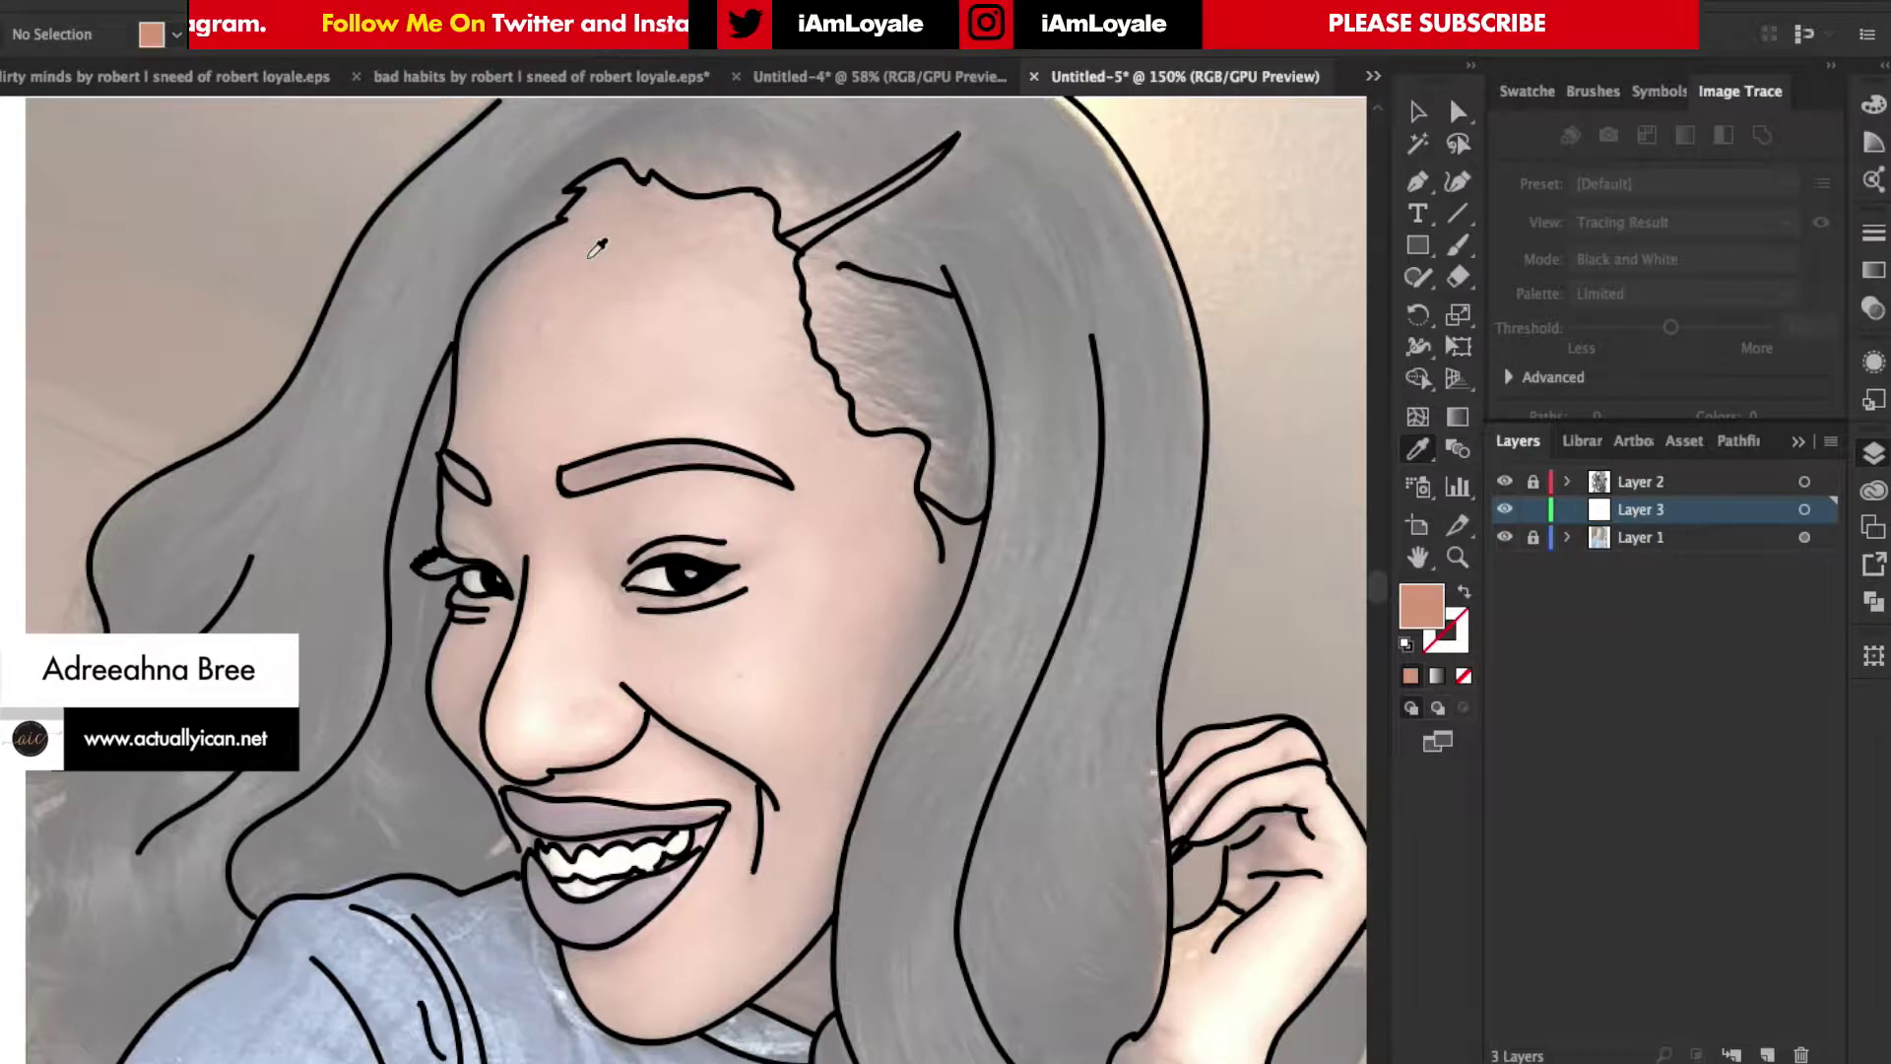
# Start the Pen-tool face outline at the hairline and curve it down the left edge.
pyautogui.press('p')
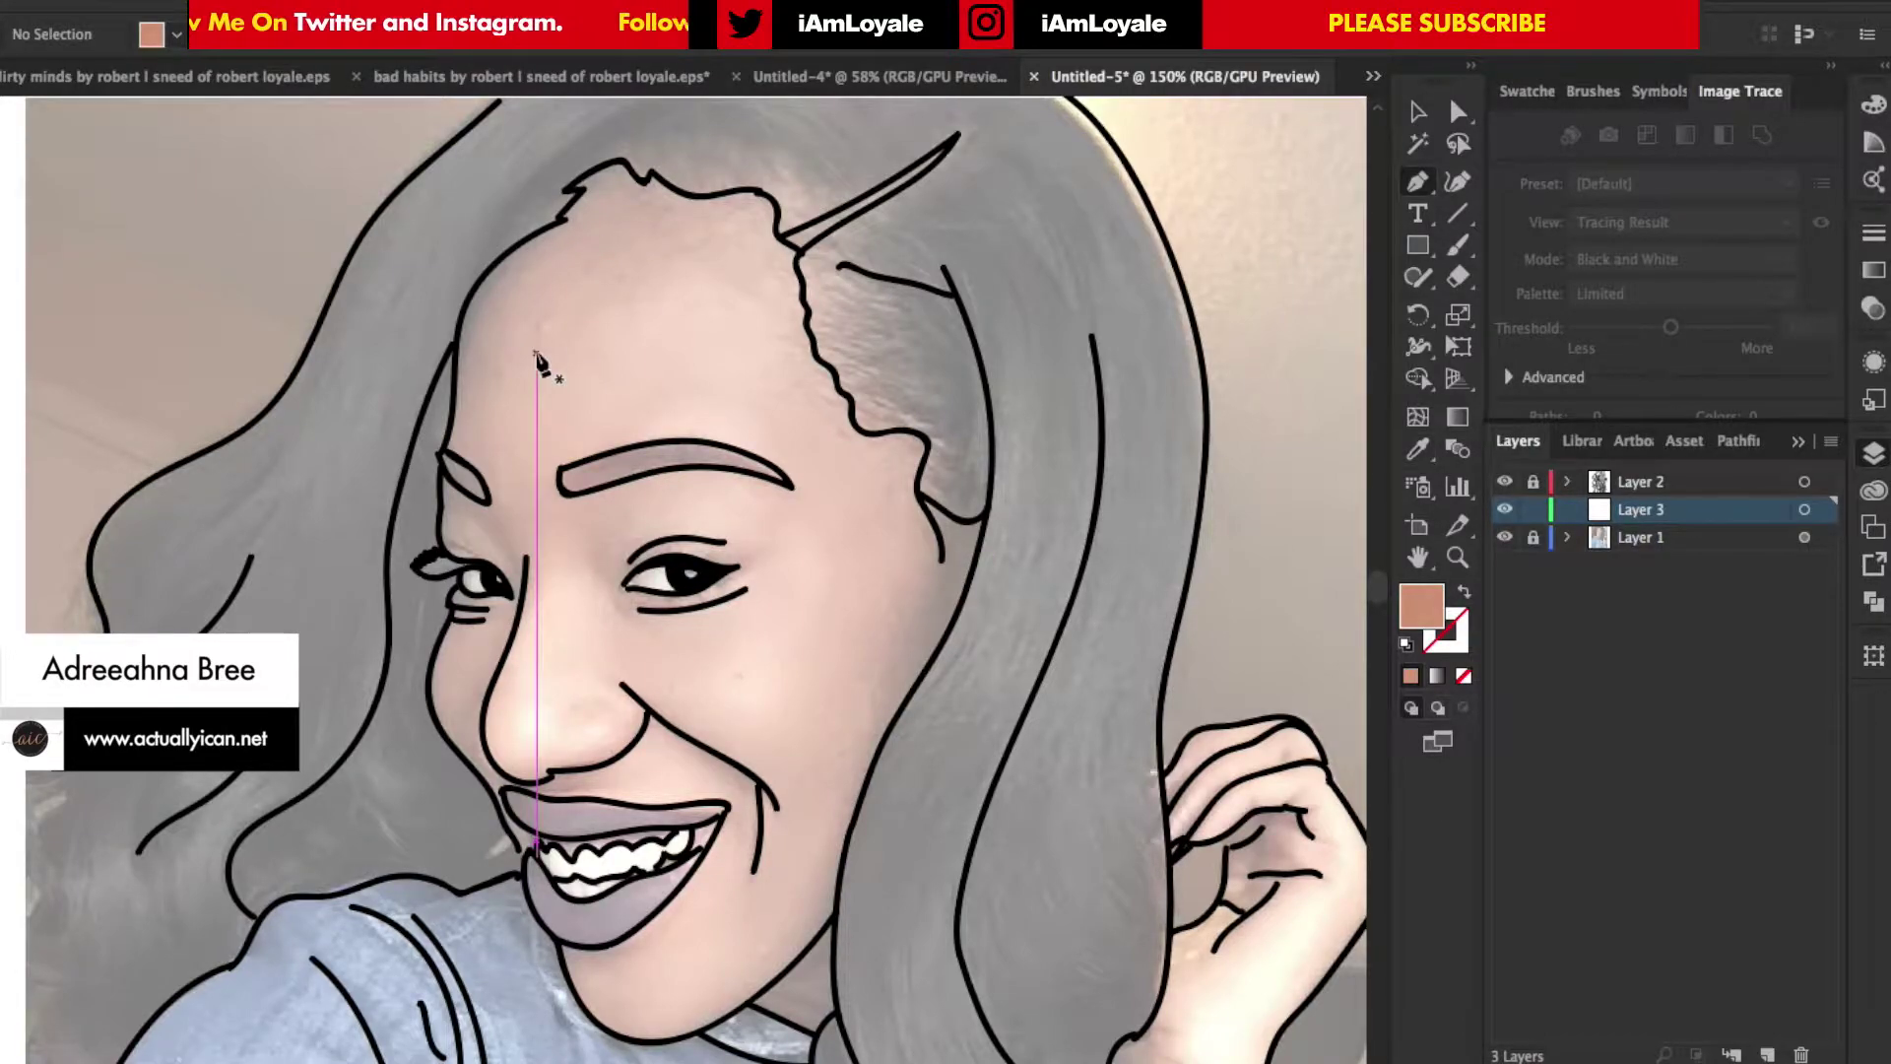
pyautogui.click(556, 223)
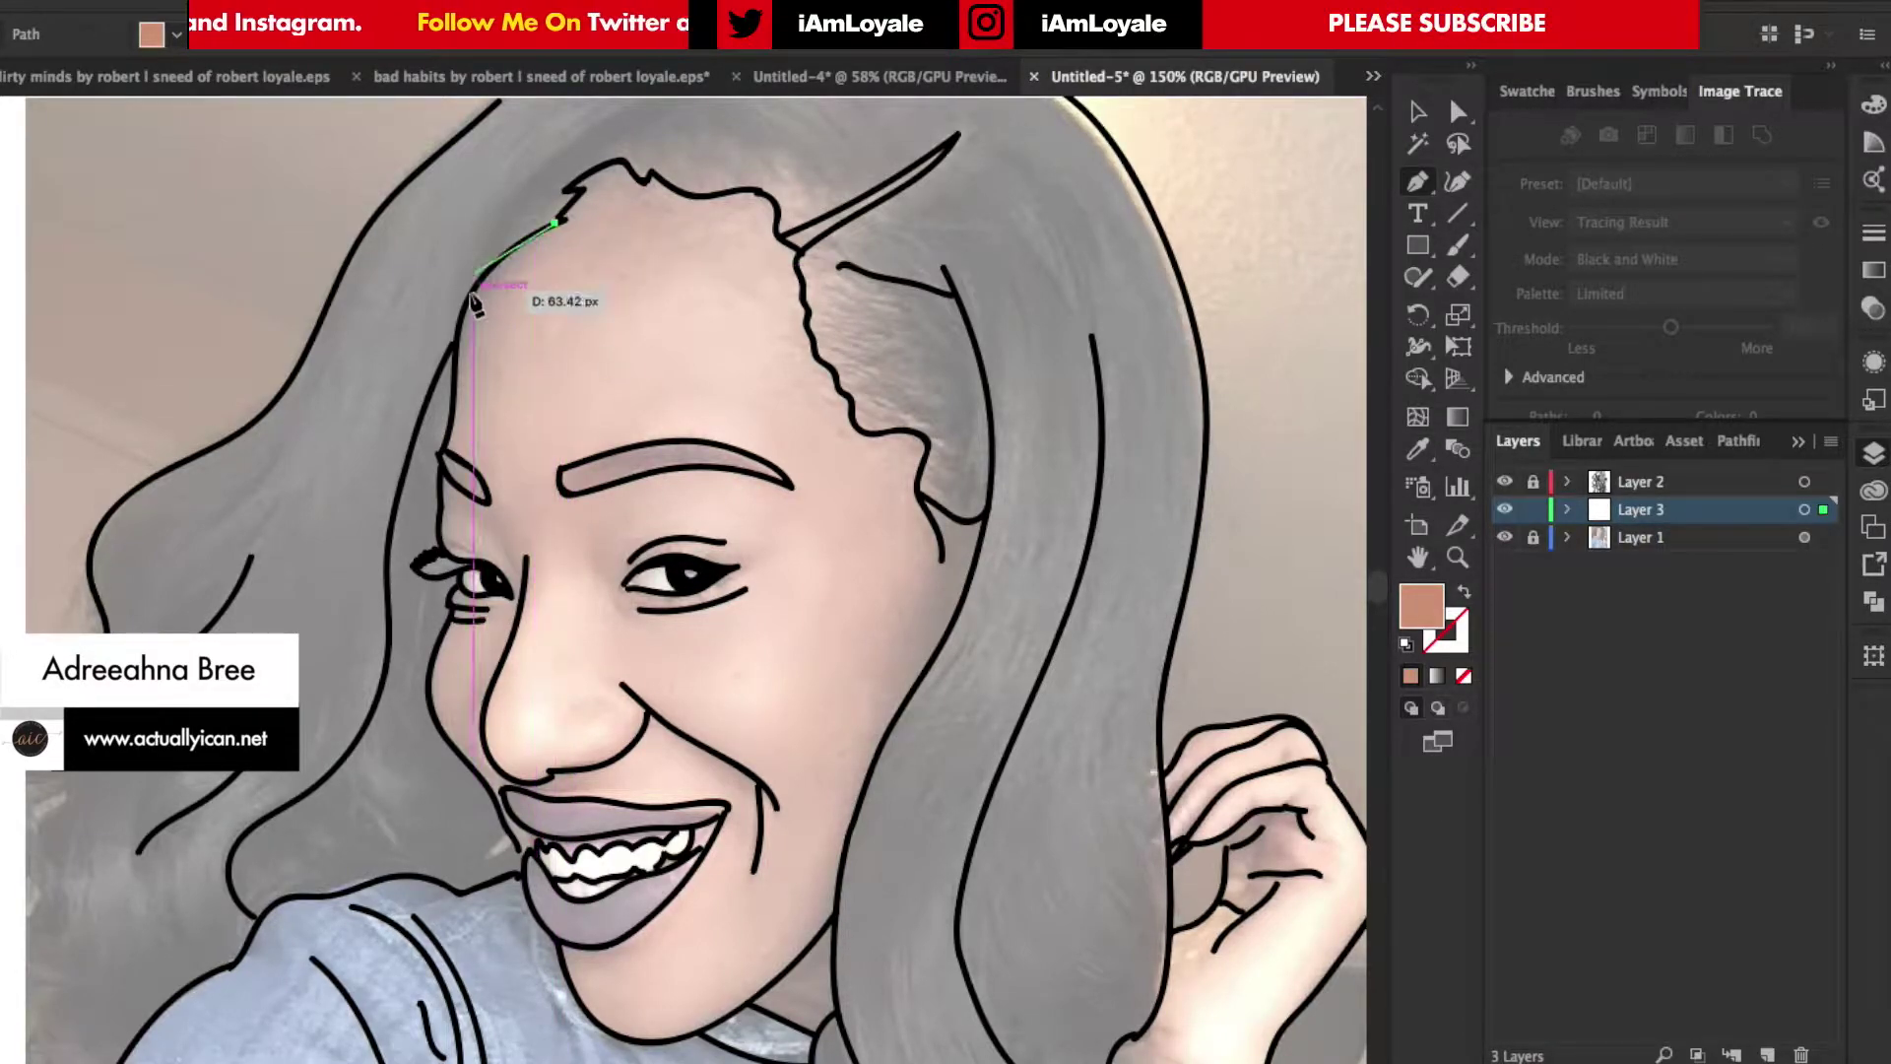
pyautogui.moveTo(458, 354); pyautogui.dragTo(459, 445)
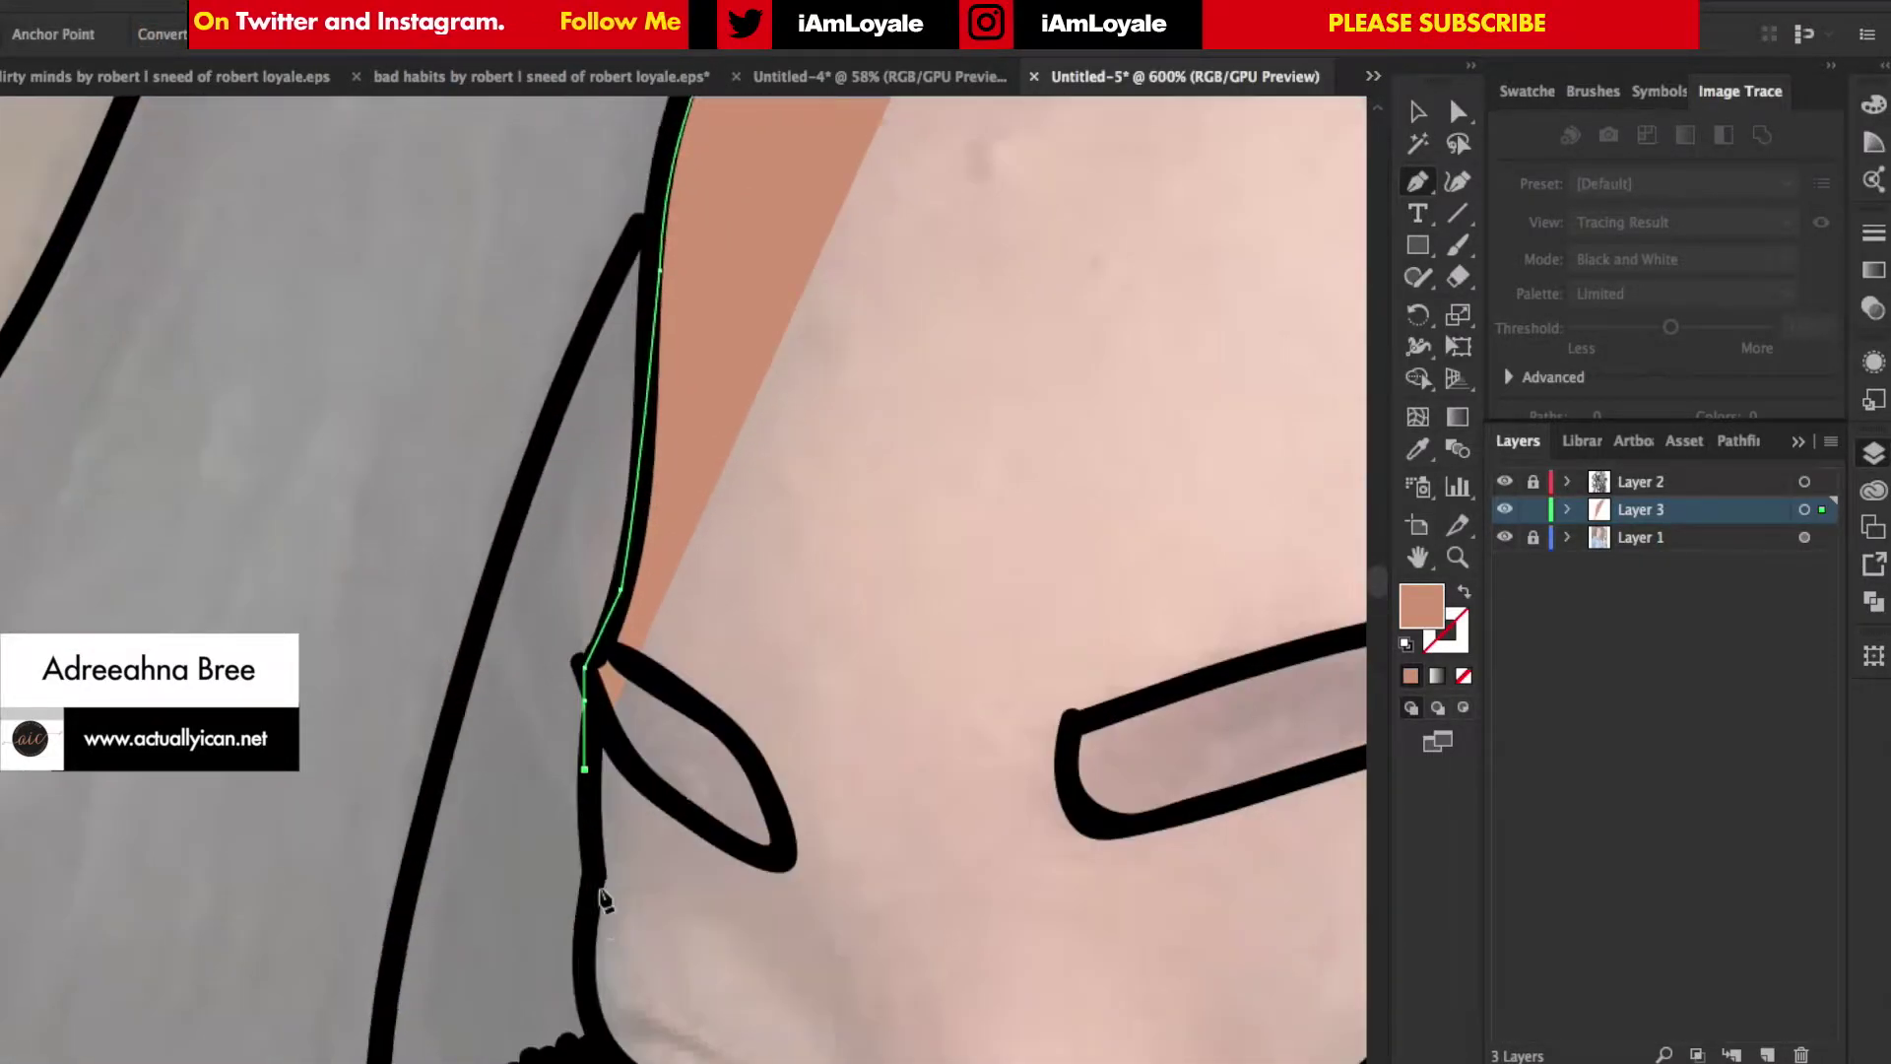
pyautogui.moveTo(583, 842); pyautogui.dragTo(591, 844)
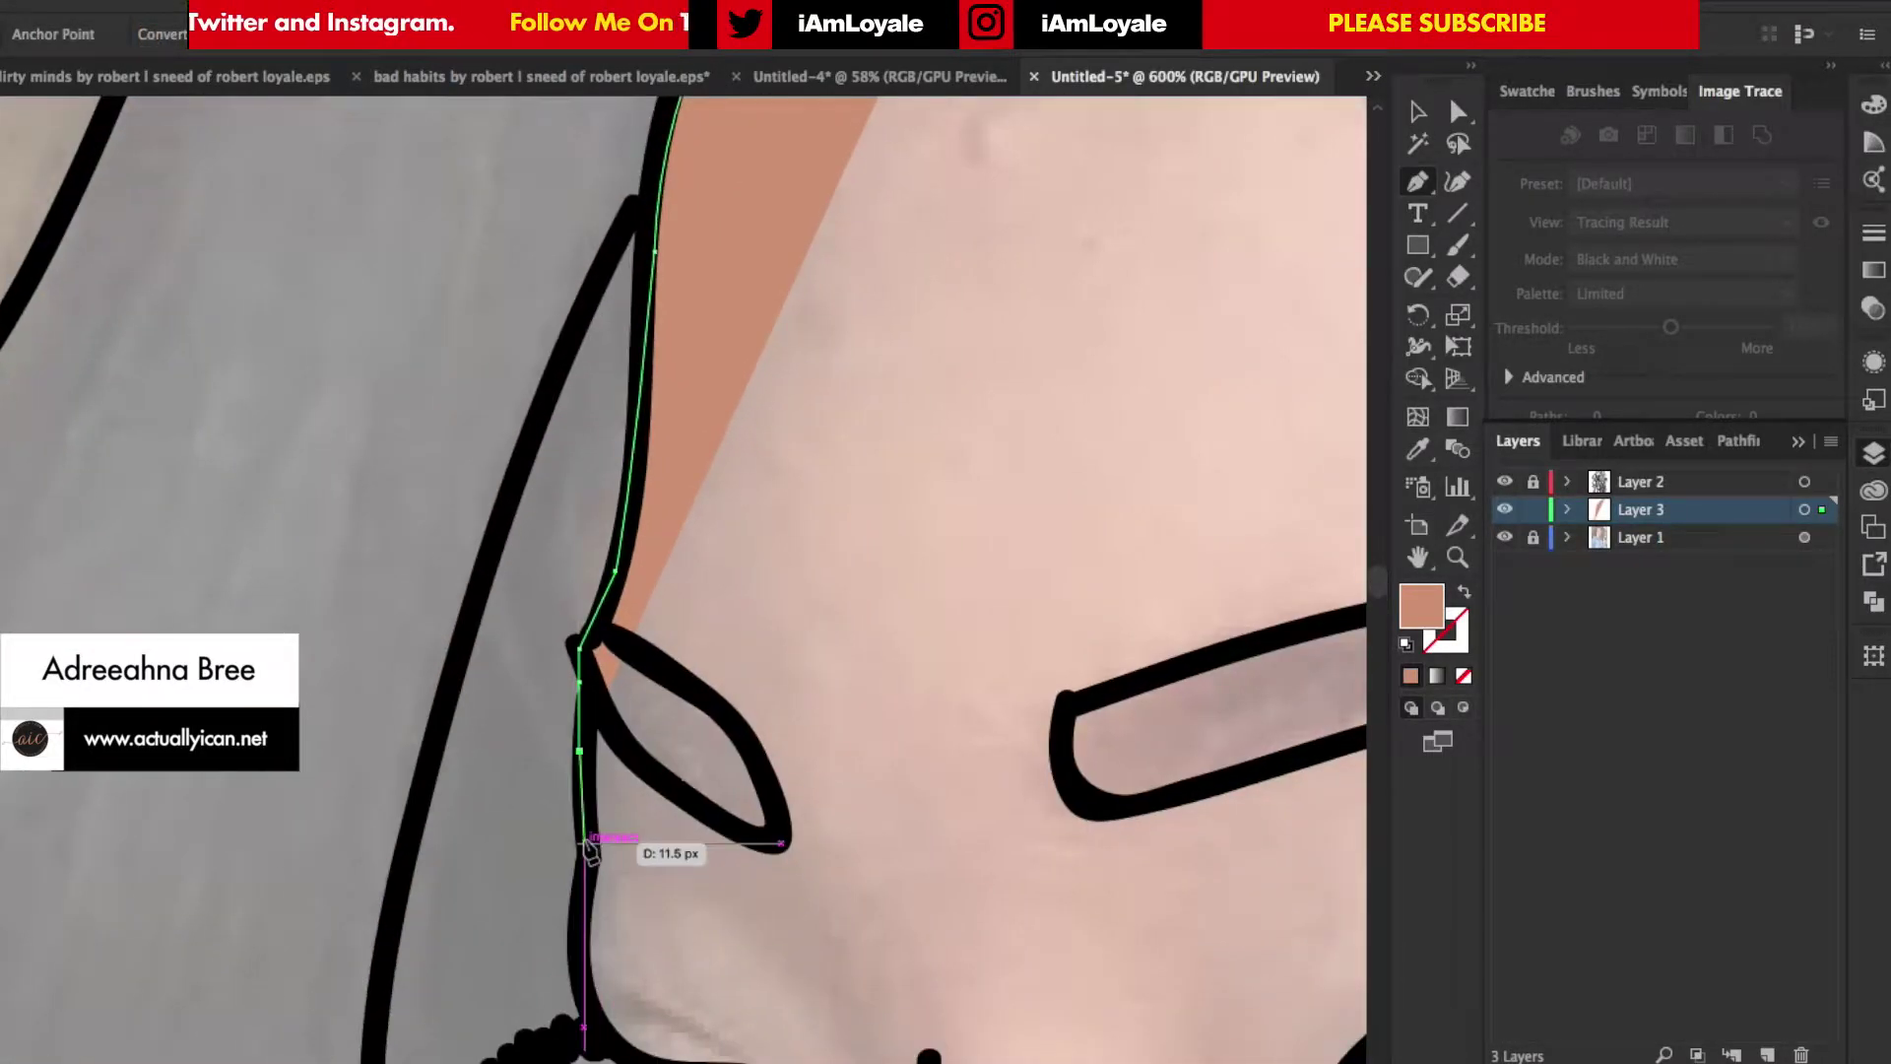
pyautogui.moveTo(579, 973); pyautogui.dragTo(587, 992)
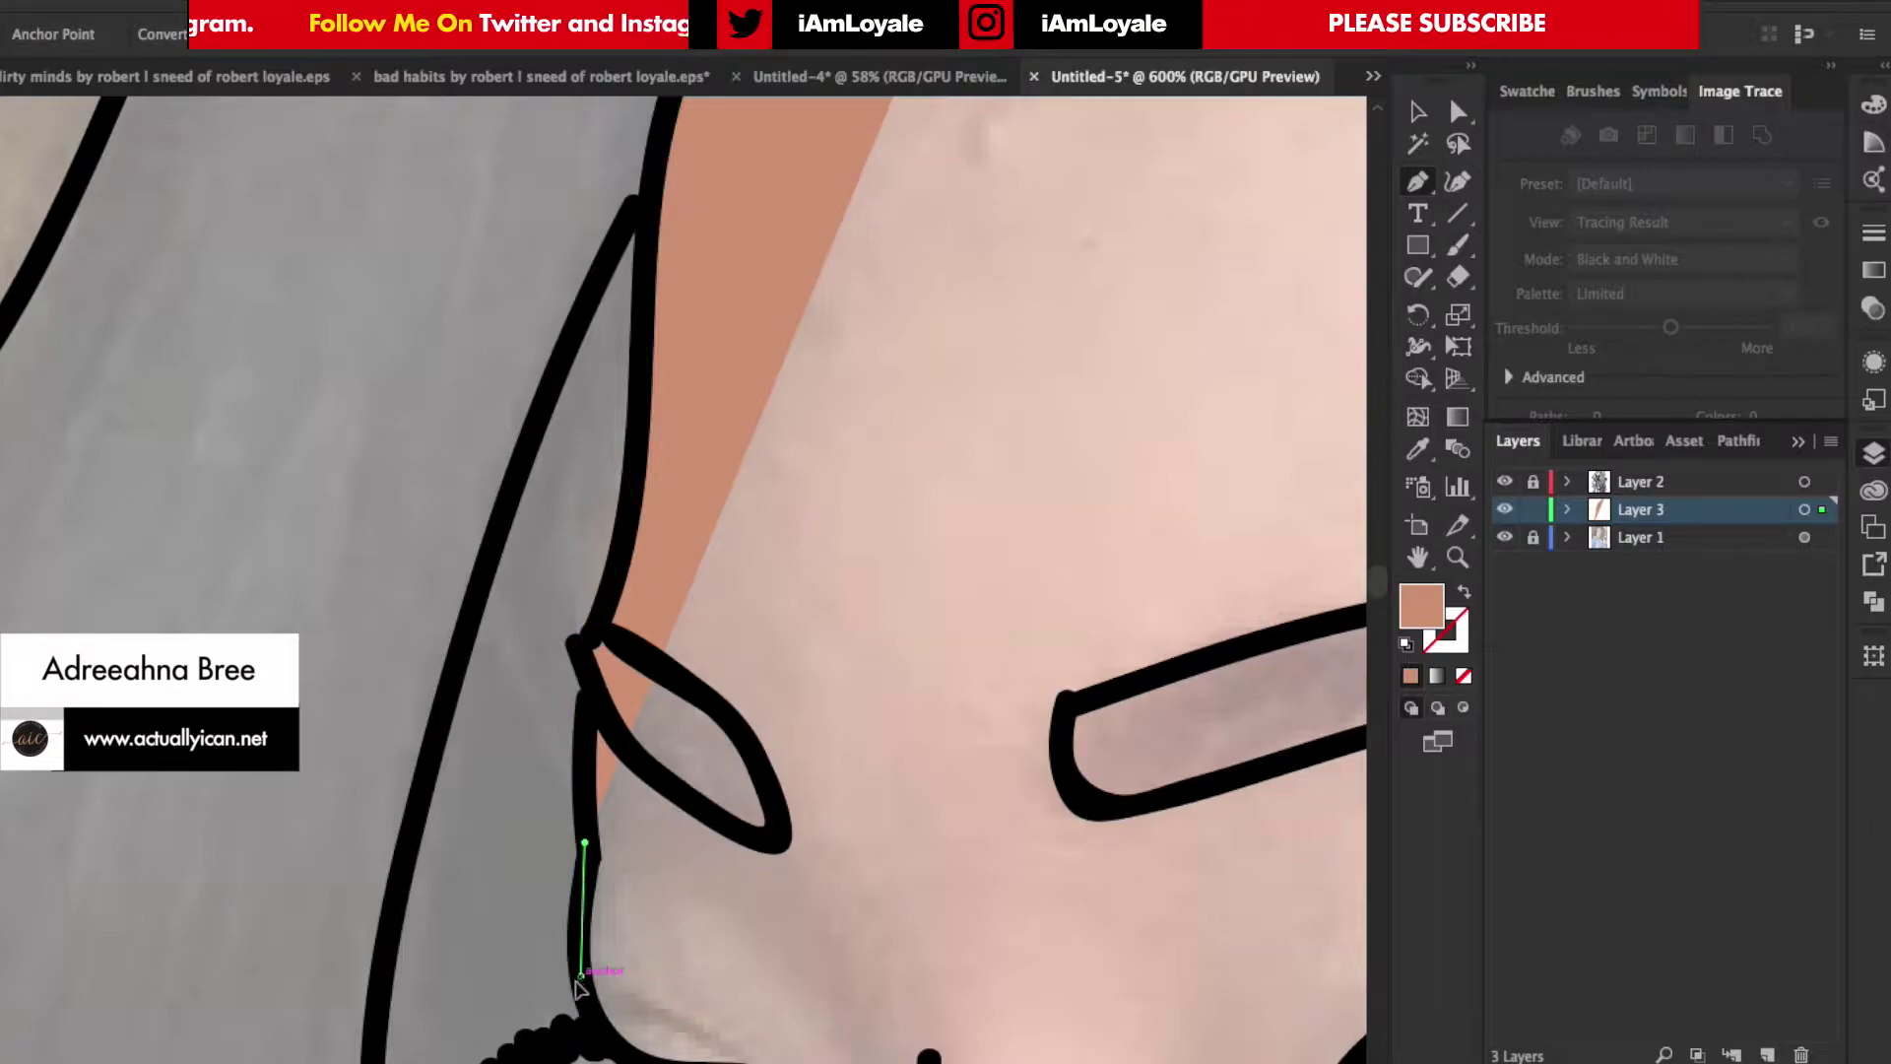
pyautogui.scroll(-3, 581, 985)
pyautogui.hscroll(1, 581, 984)
# Continue the face outline along the lower curve, around and under the nose.
pyautogui.moveTo(549, 931); pyautogui.dragTo(556, 923)
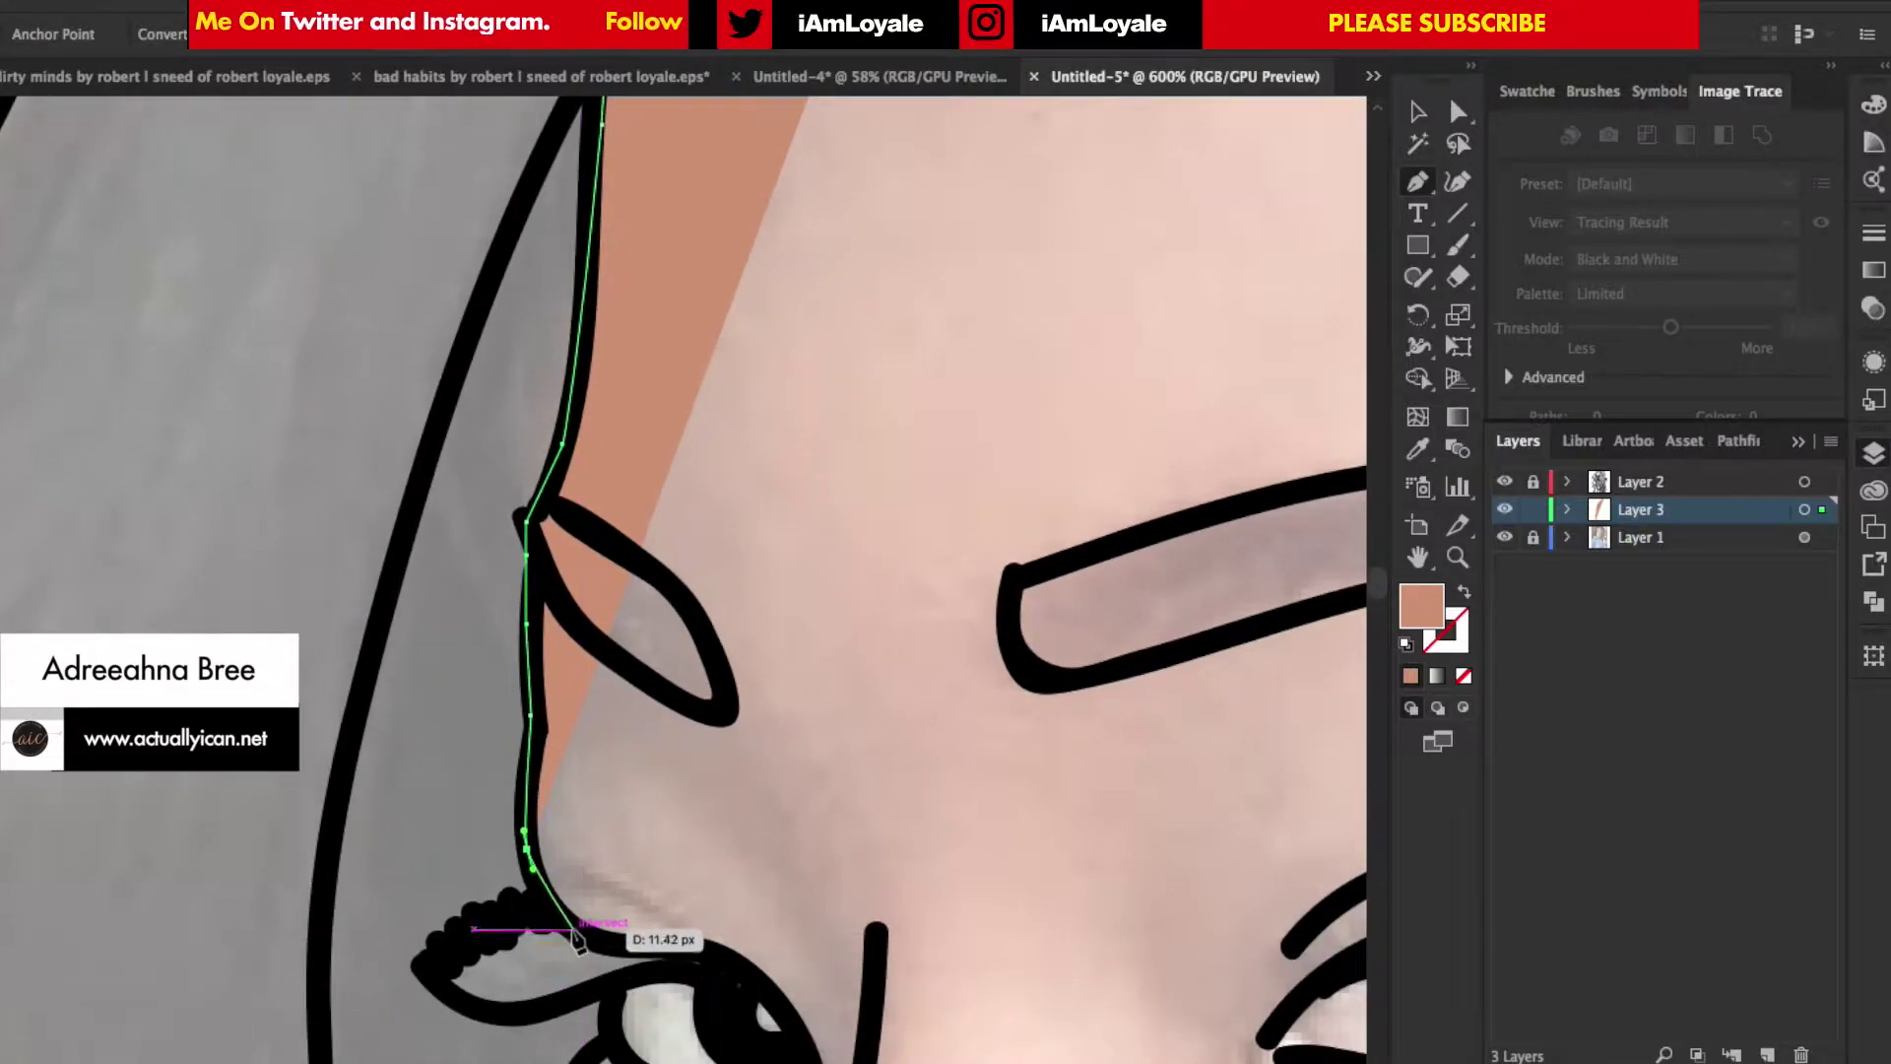
pyautogui.click(575, 930)
pyautogui.click(596, 941)
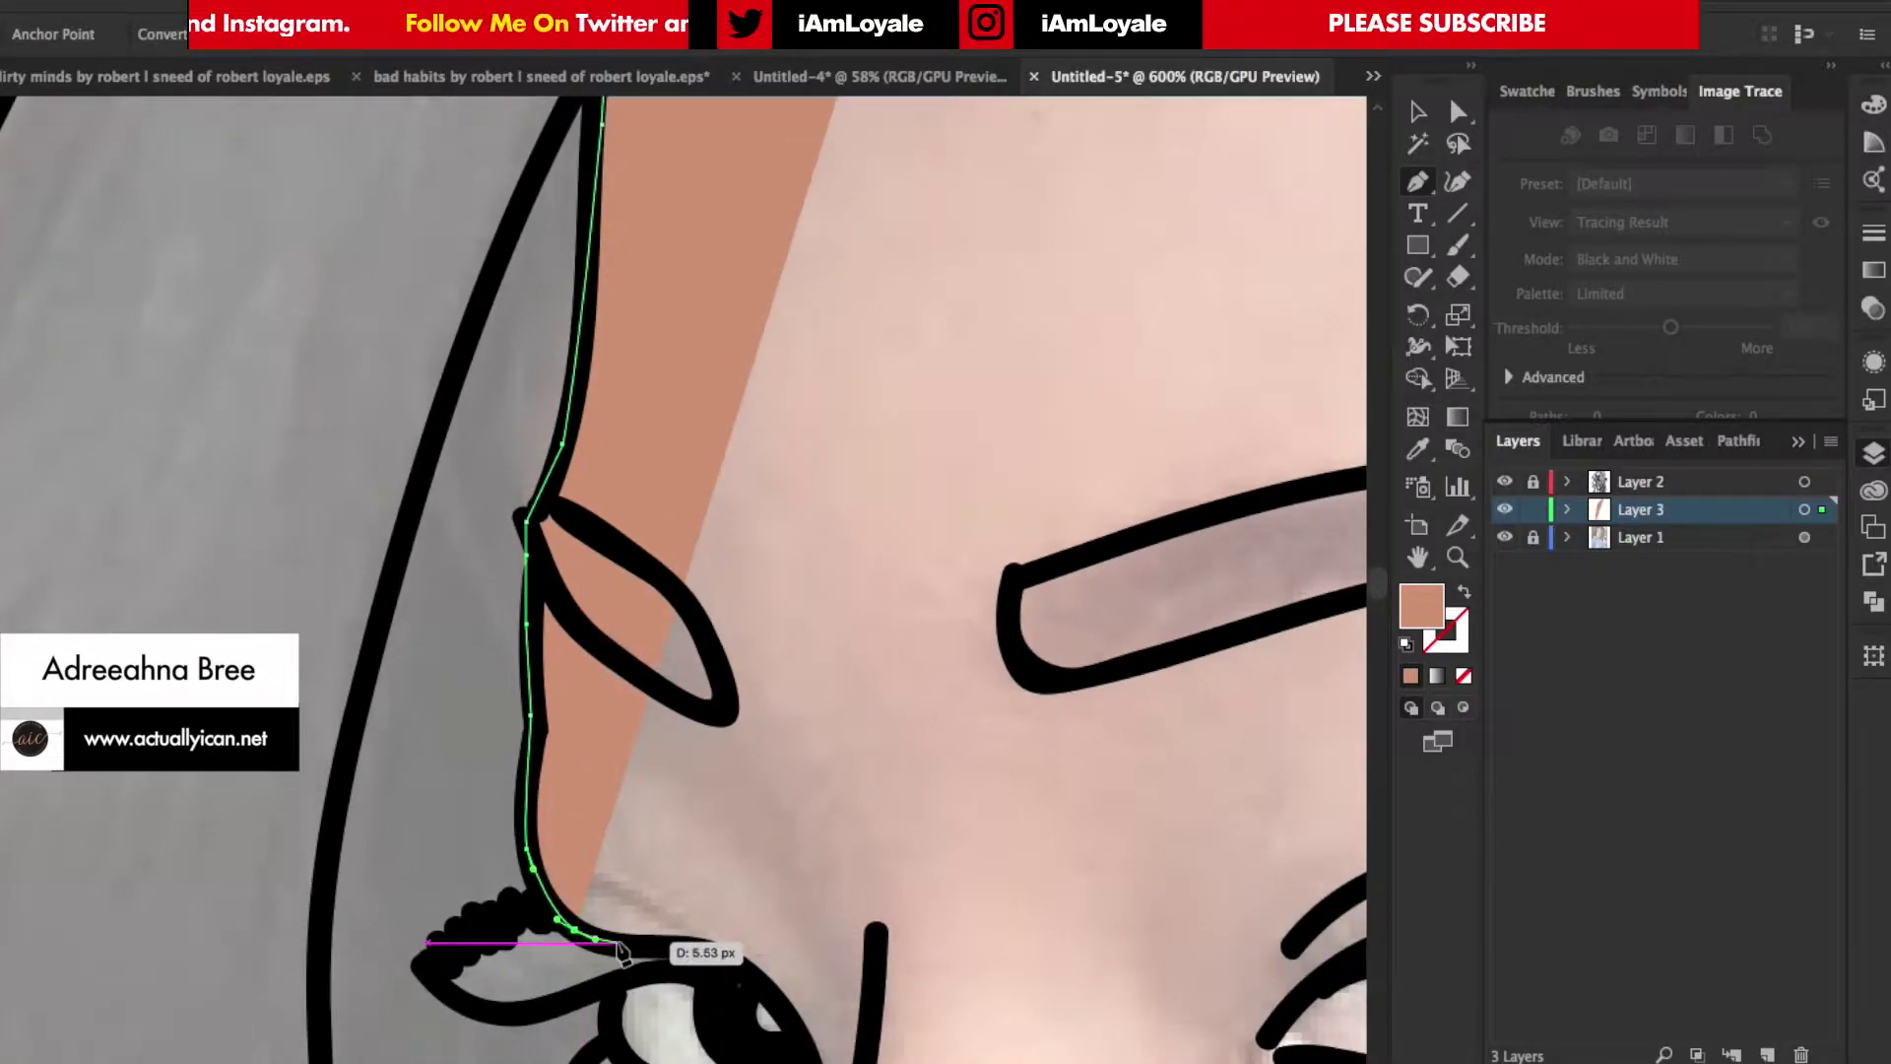
pyautogui.click(616, 942)
pyautogui.moveTo(683, 943); pyautogui.dragTo(687, 948)
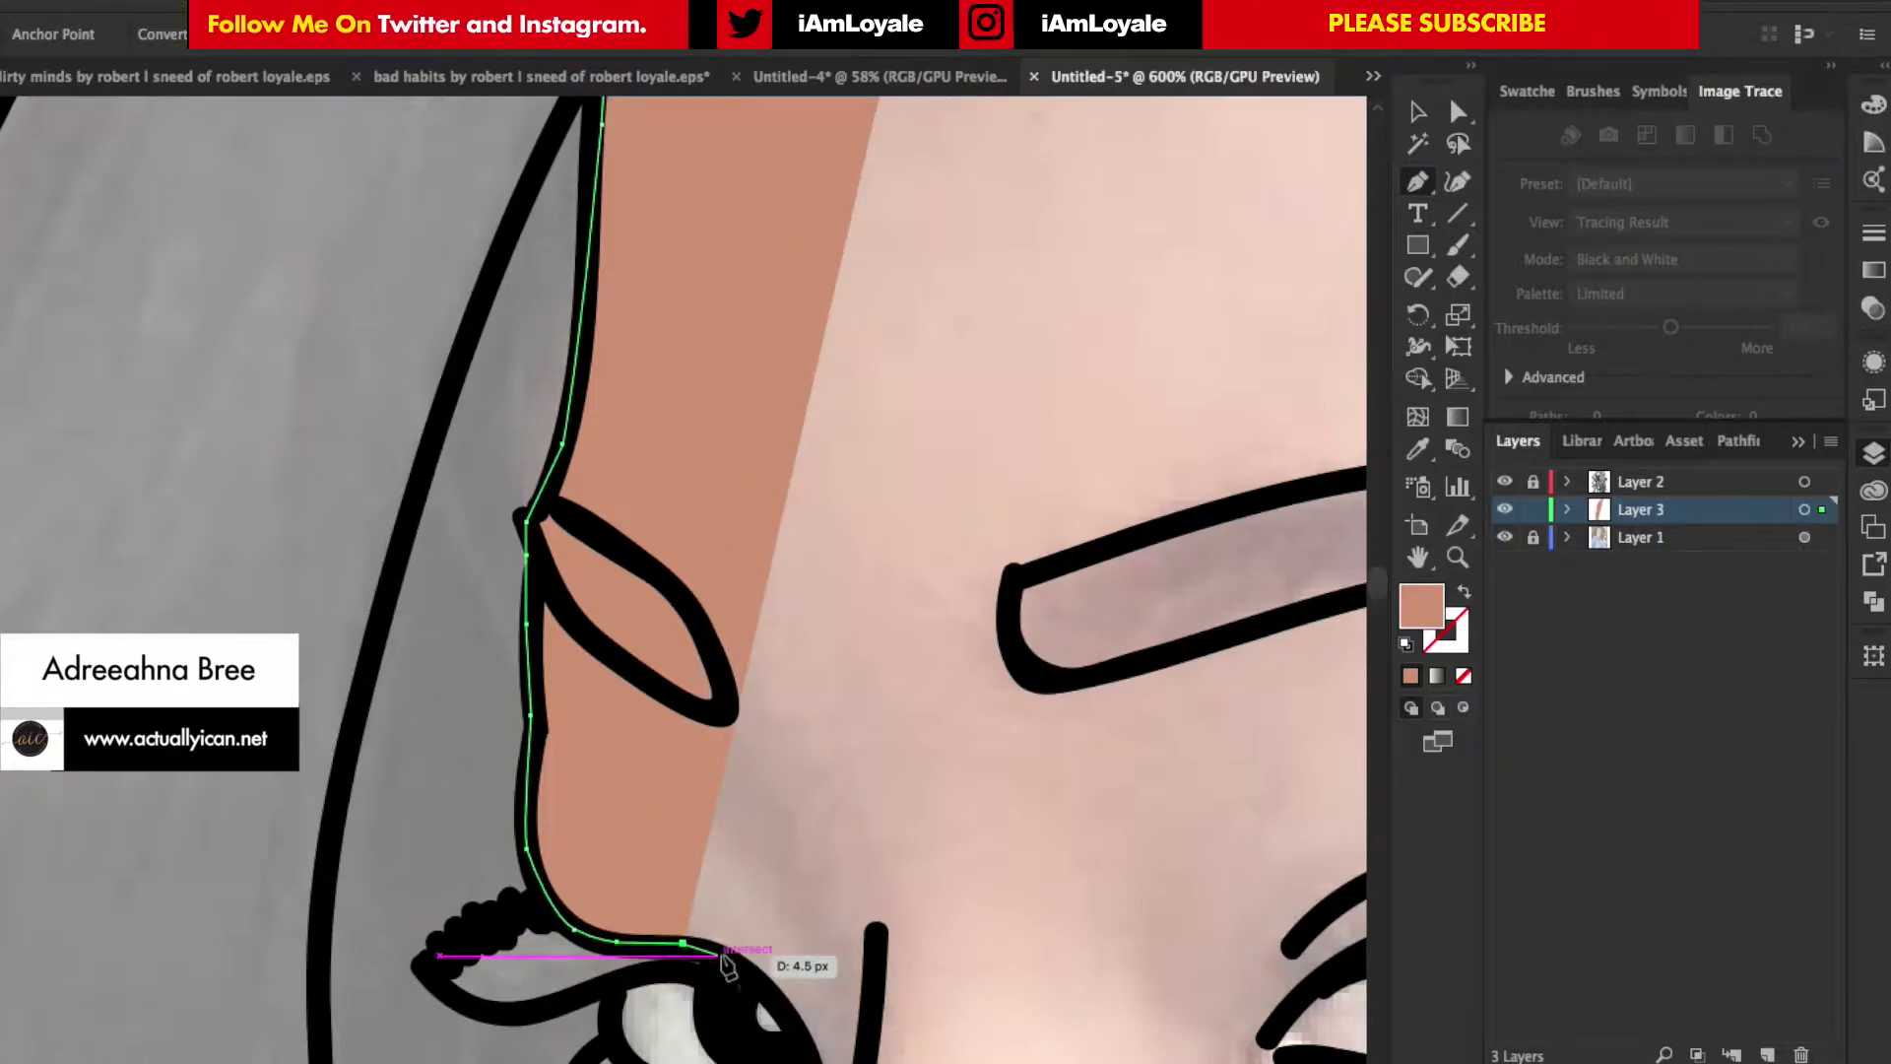
pyautogui.click(683, 966)
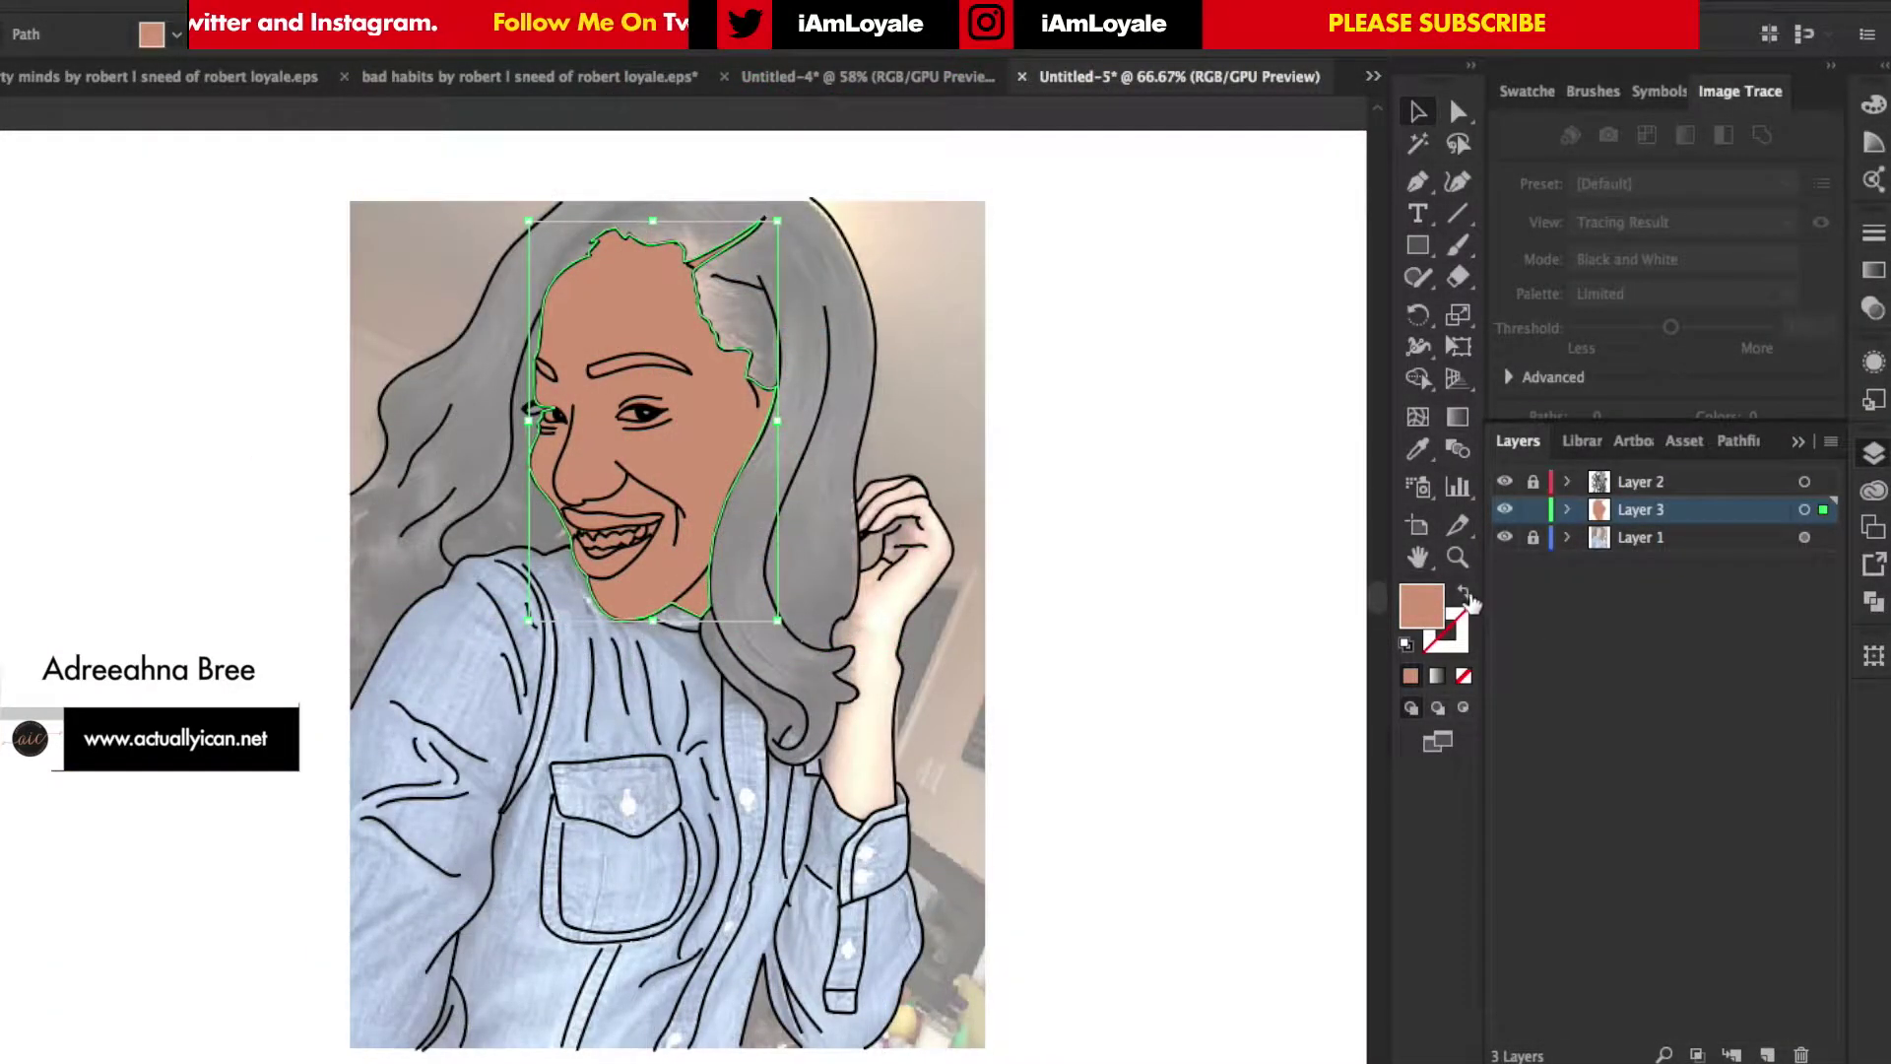
# Fill the traced face path with the sampled peach skin tone.
pyautogui.click(1466, 594)
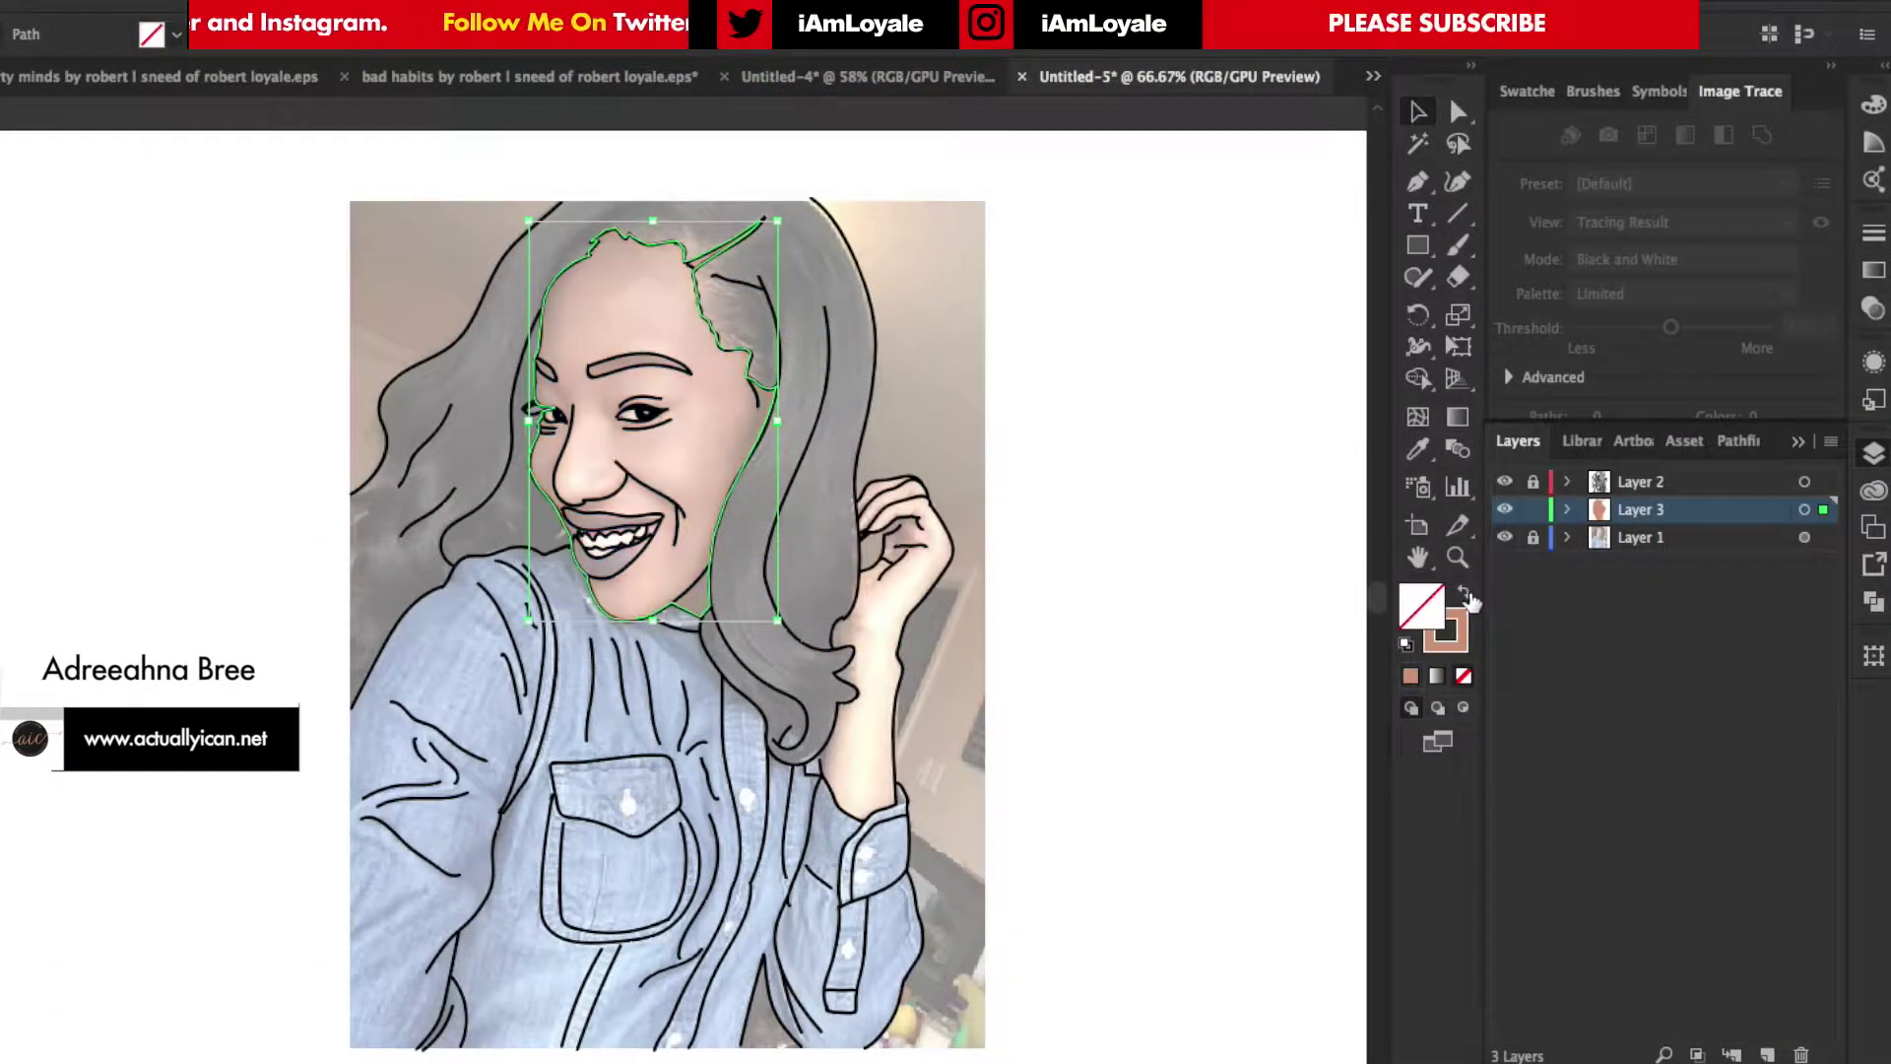
pyautogui.click(1420, 448)
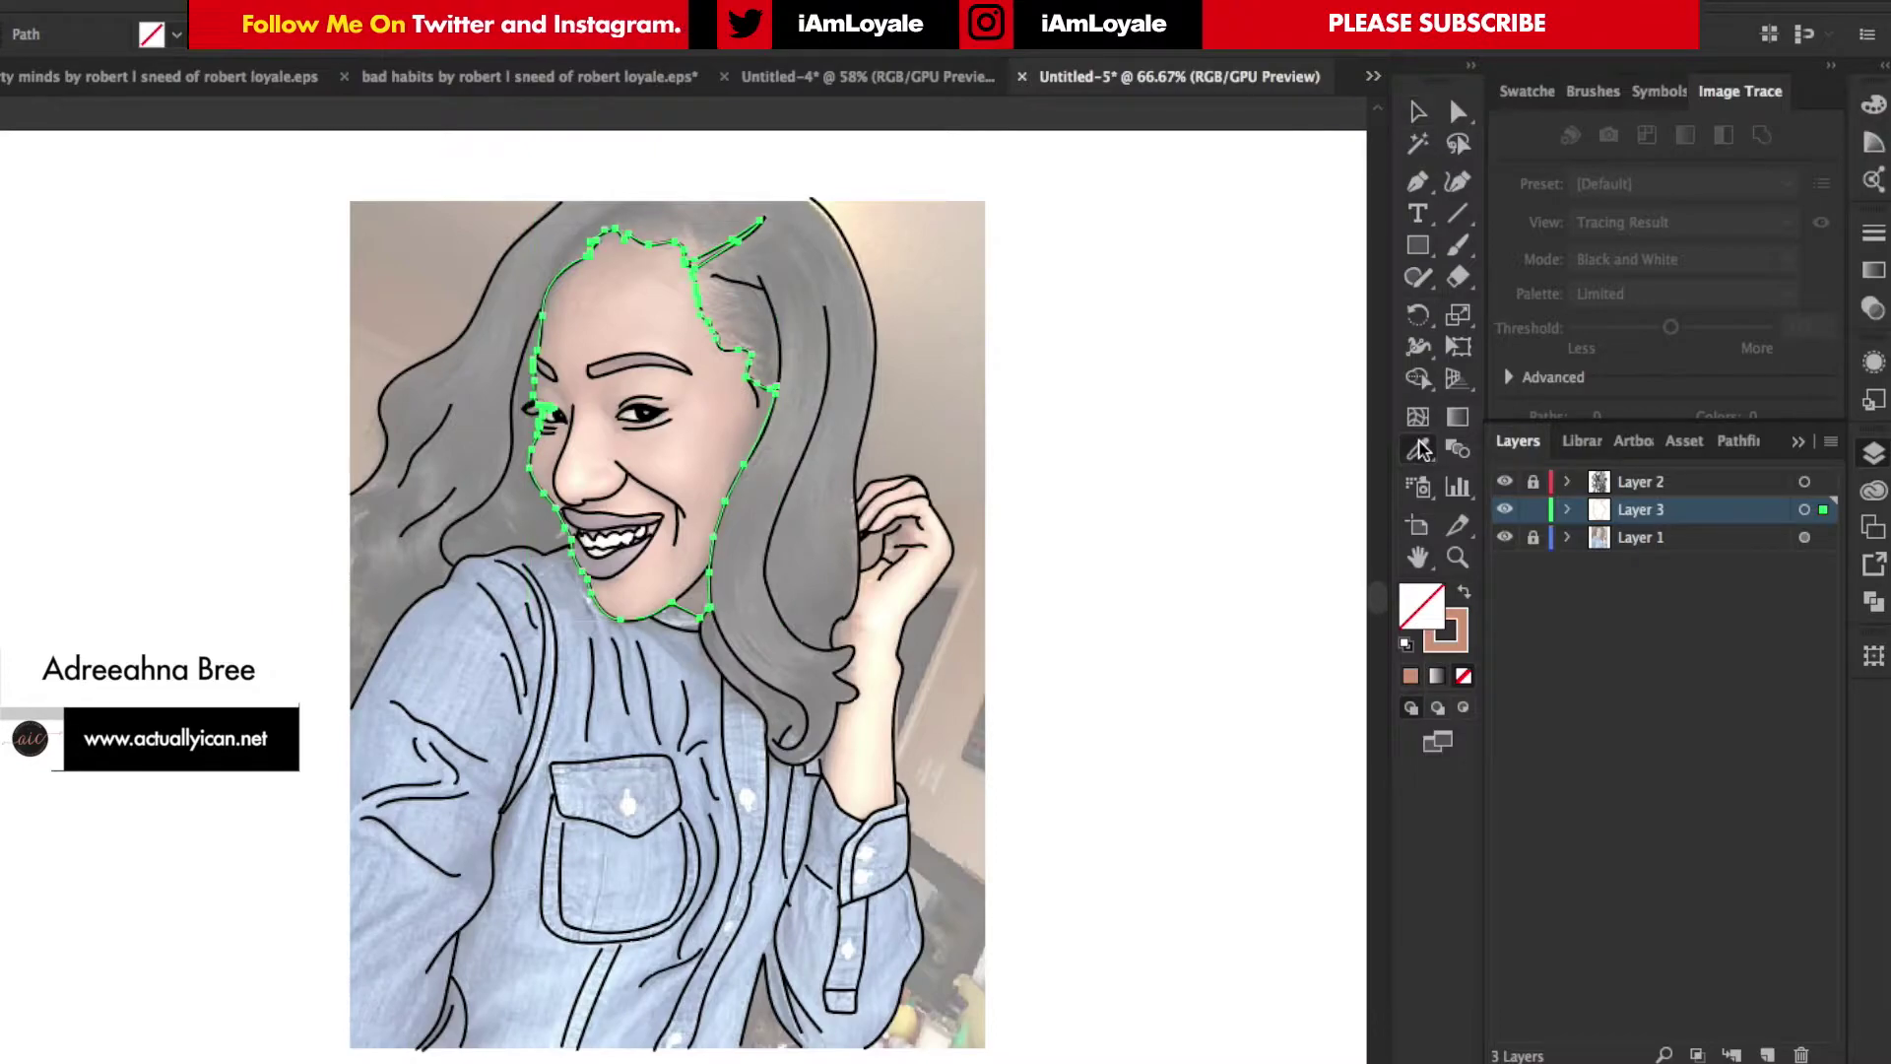
pyautogui.click(625, 282)
pyautogui.scroll(-2, 629, 460)
pyautogui.click(1465, 594)
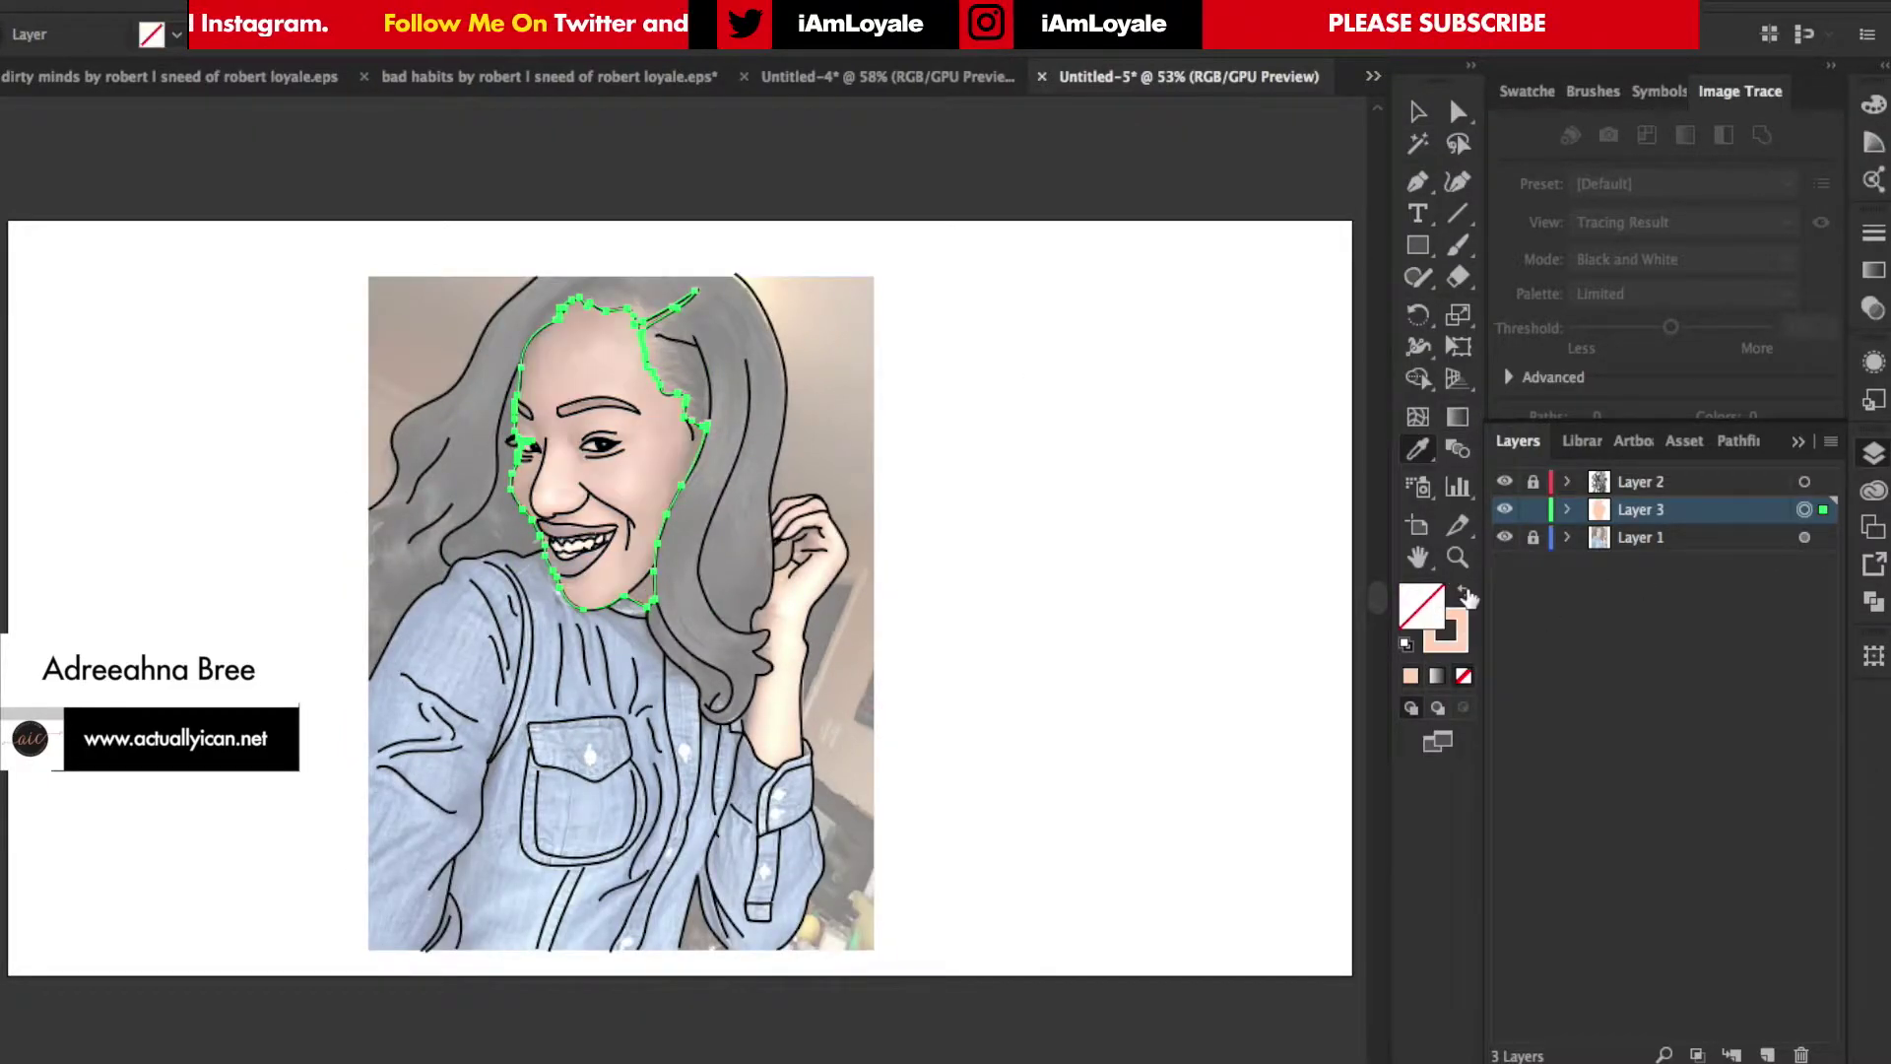
pyautogui.hotkey('shift', 'x')
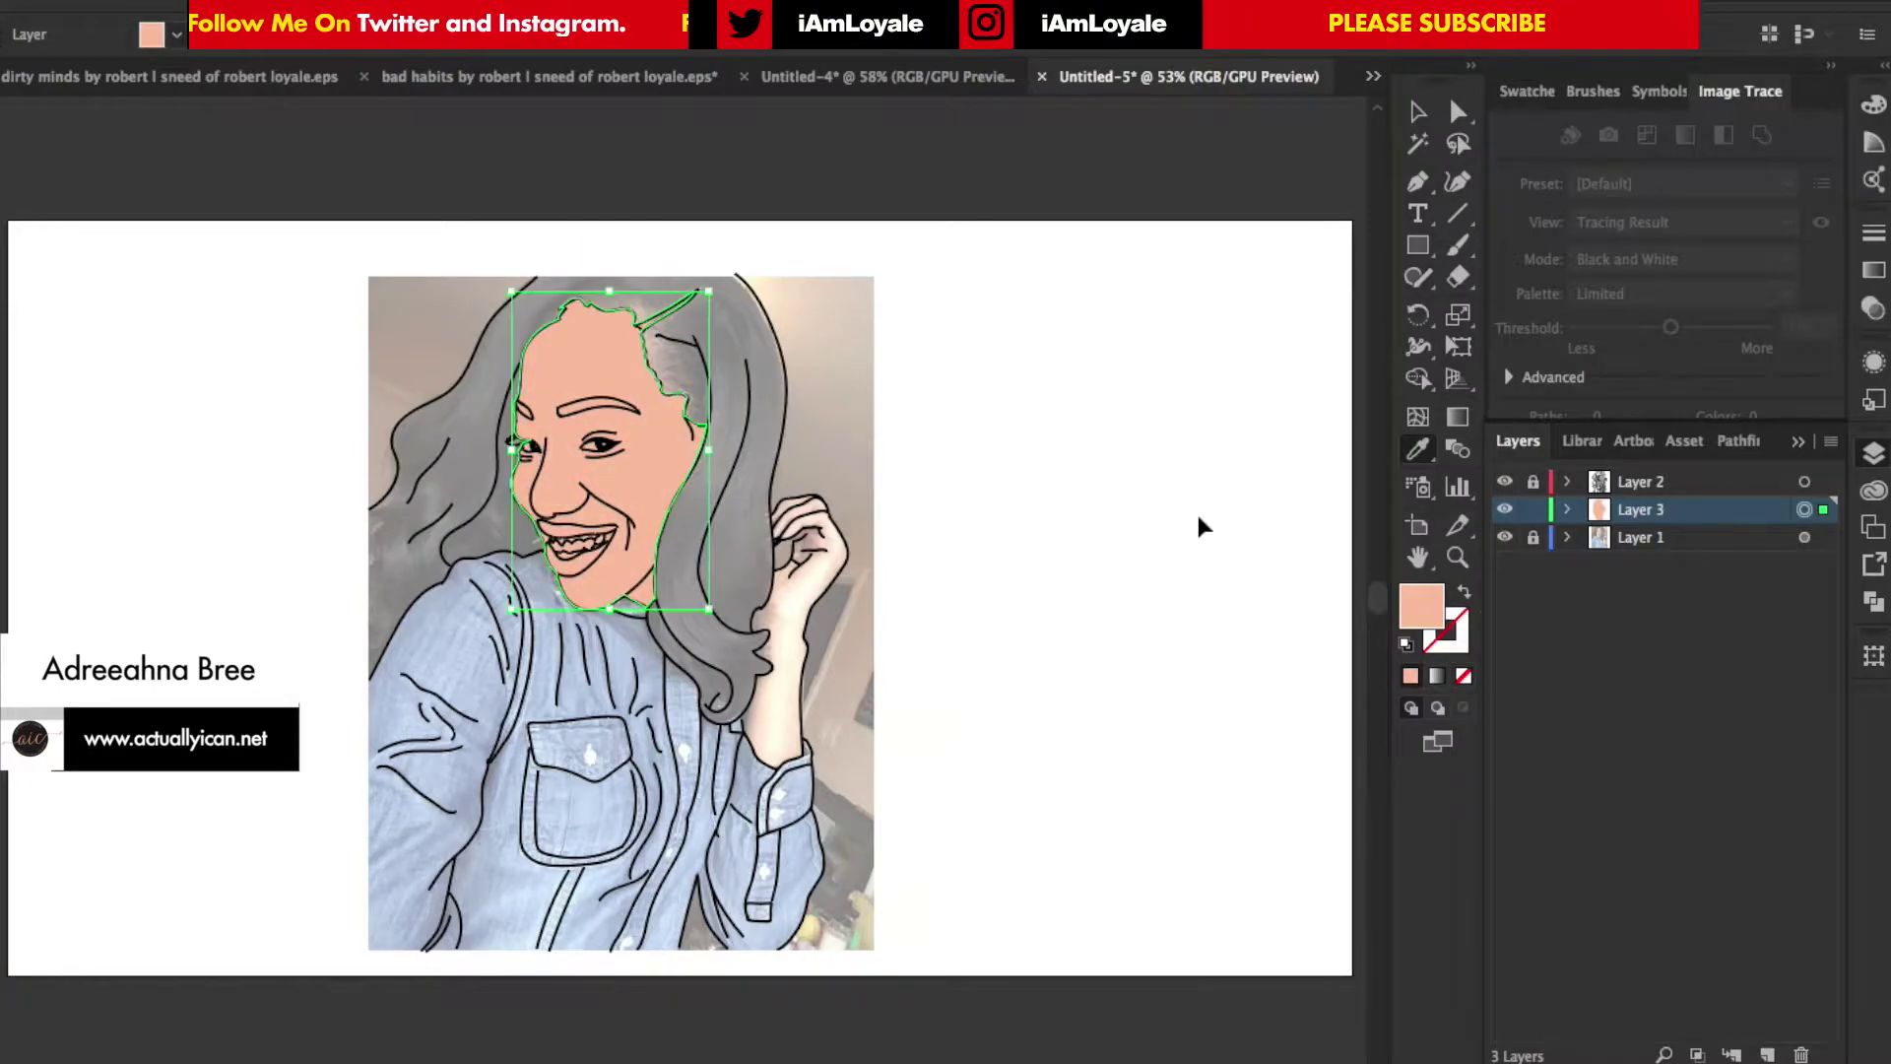
pyautogui.press('super+equal')
pyautogui.press('super+equal')
pyautogui.press('super+equal')
pyautogui.press('super+equal')
# Lock and hide the skin layer, add Layer 4, and sample a pale cream skin colour.
pyautogui.scroll(-2, 1093, 471)
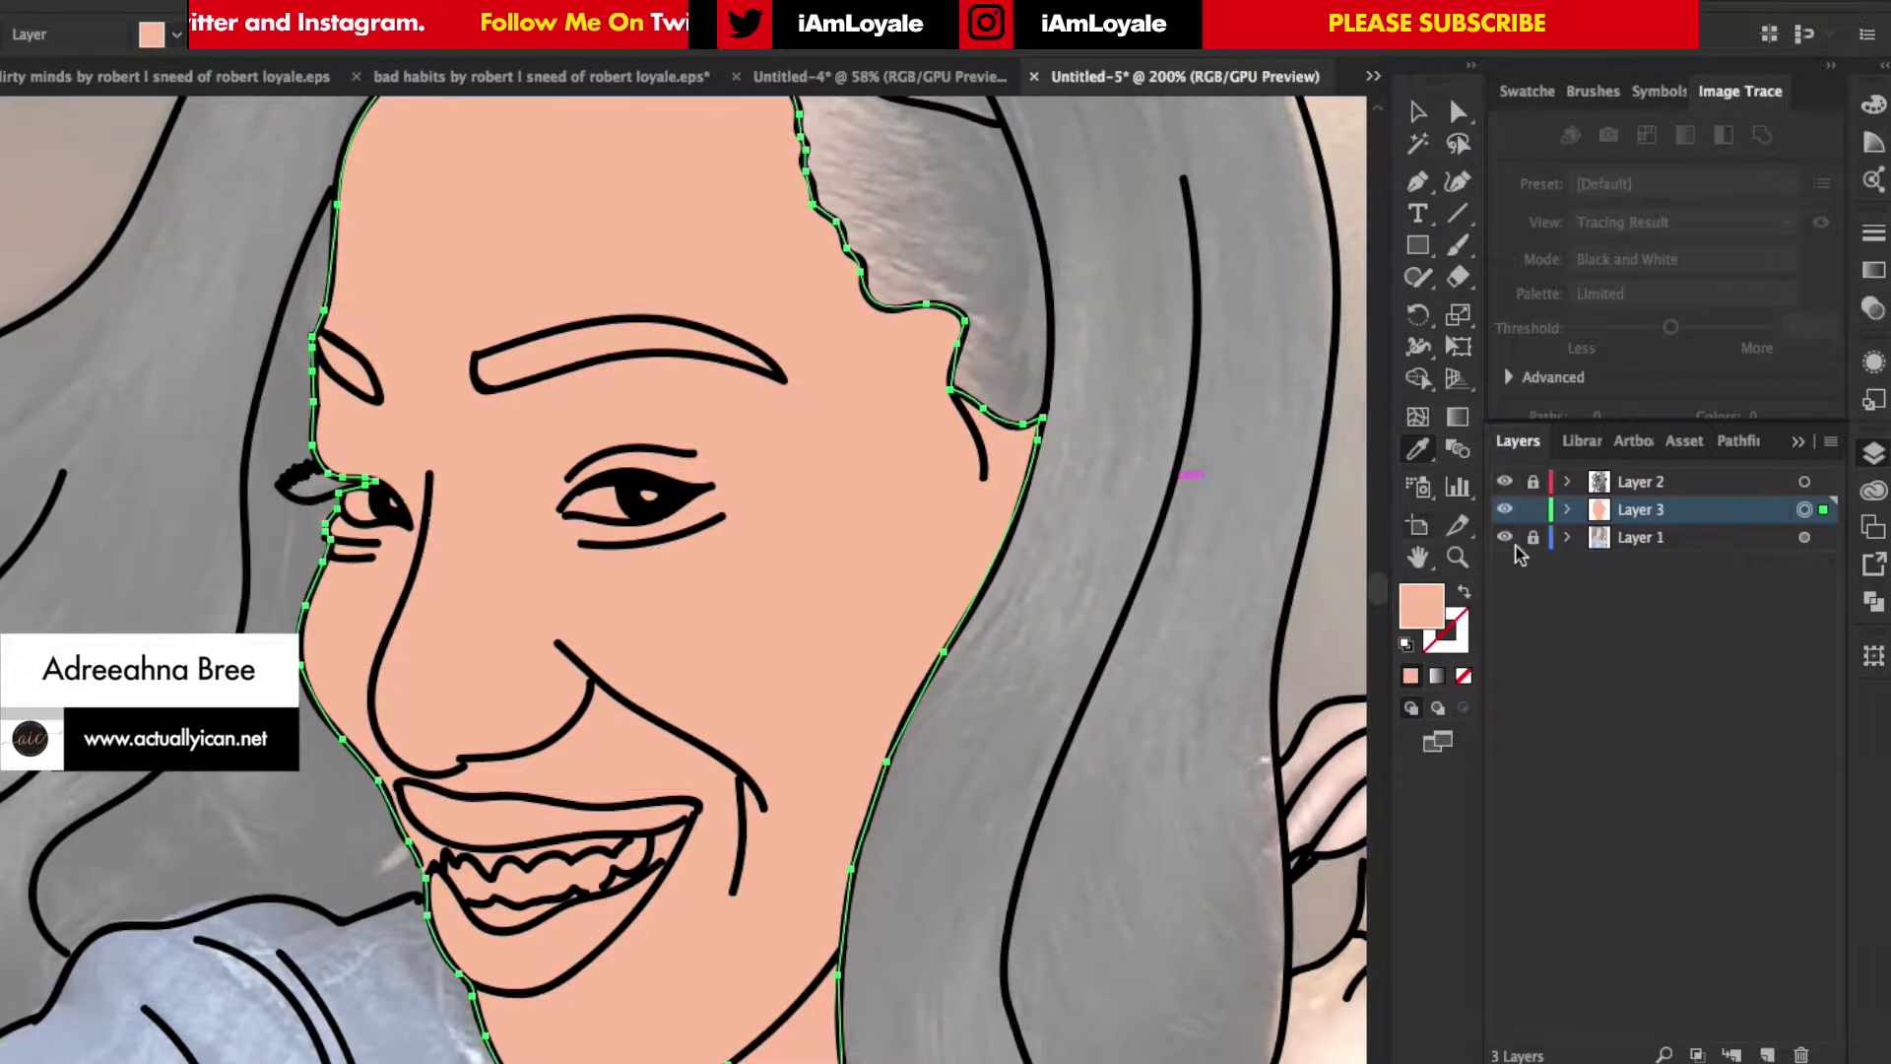
pyautogui.click(1532, 511)
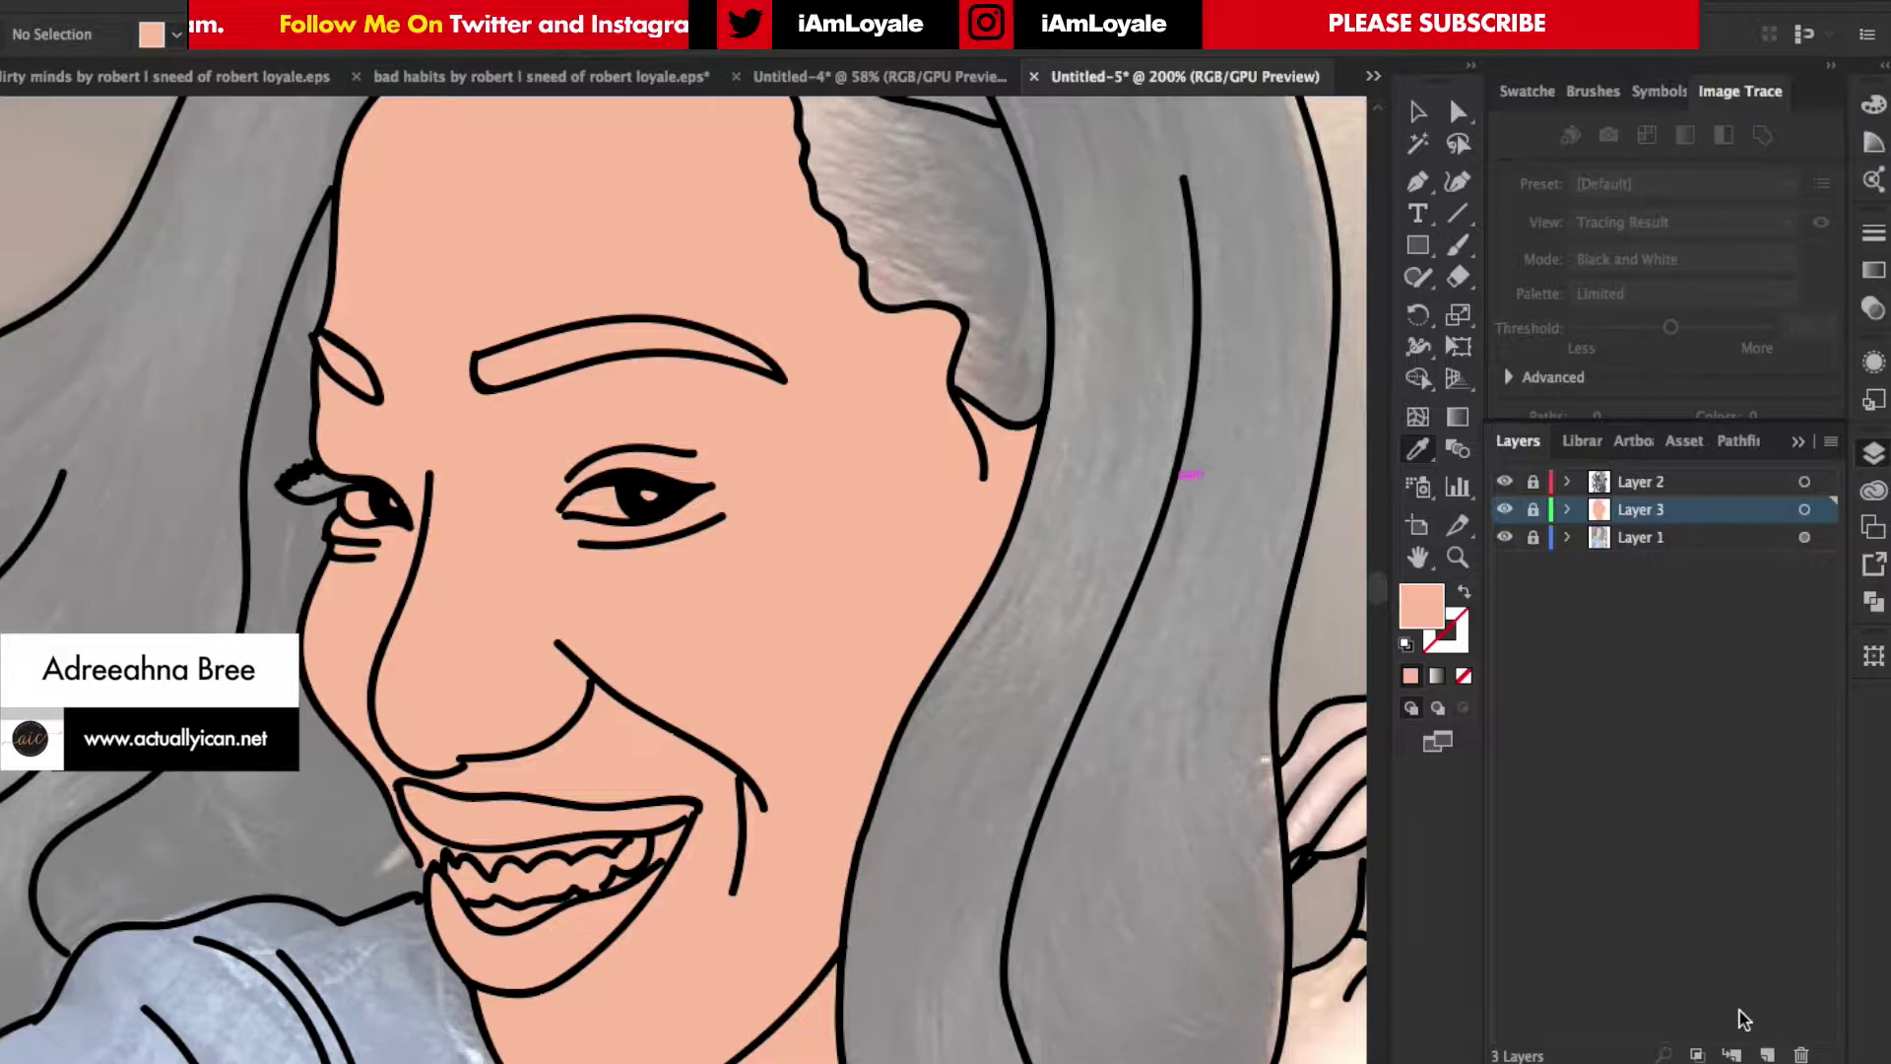
pyautogui.click(1766, 1054)
pyautogui.click(1504, 537)
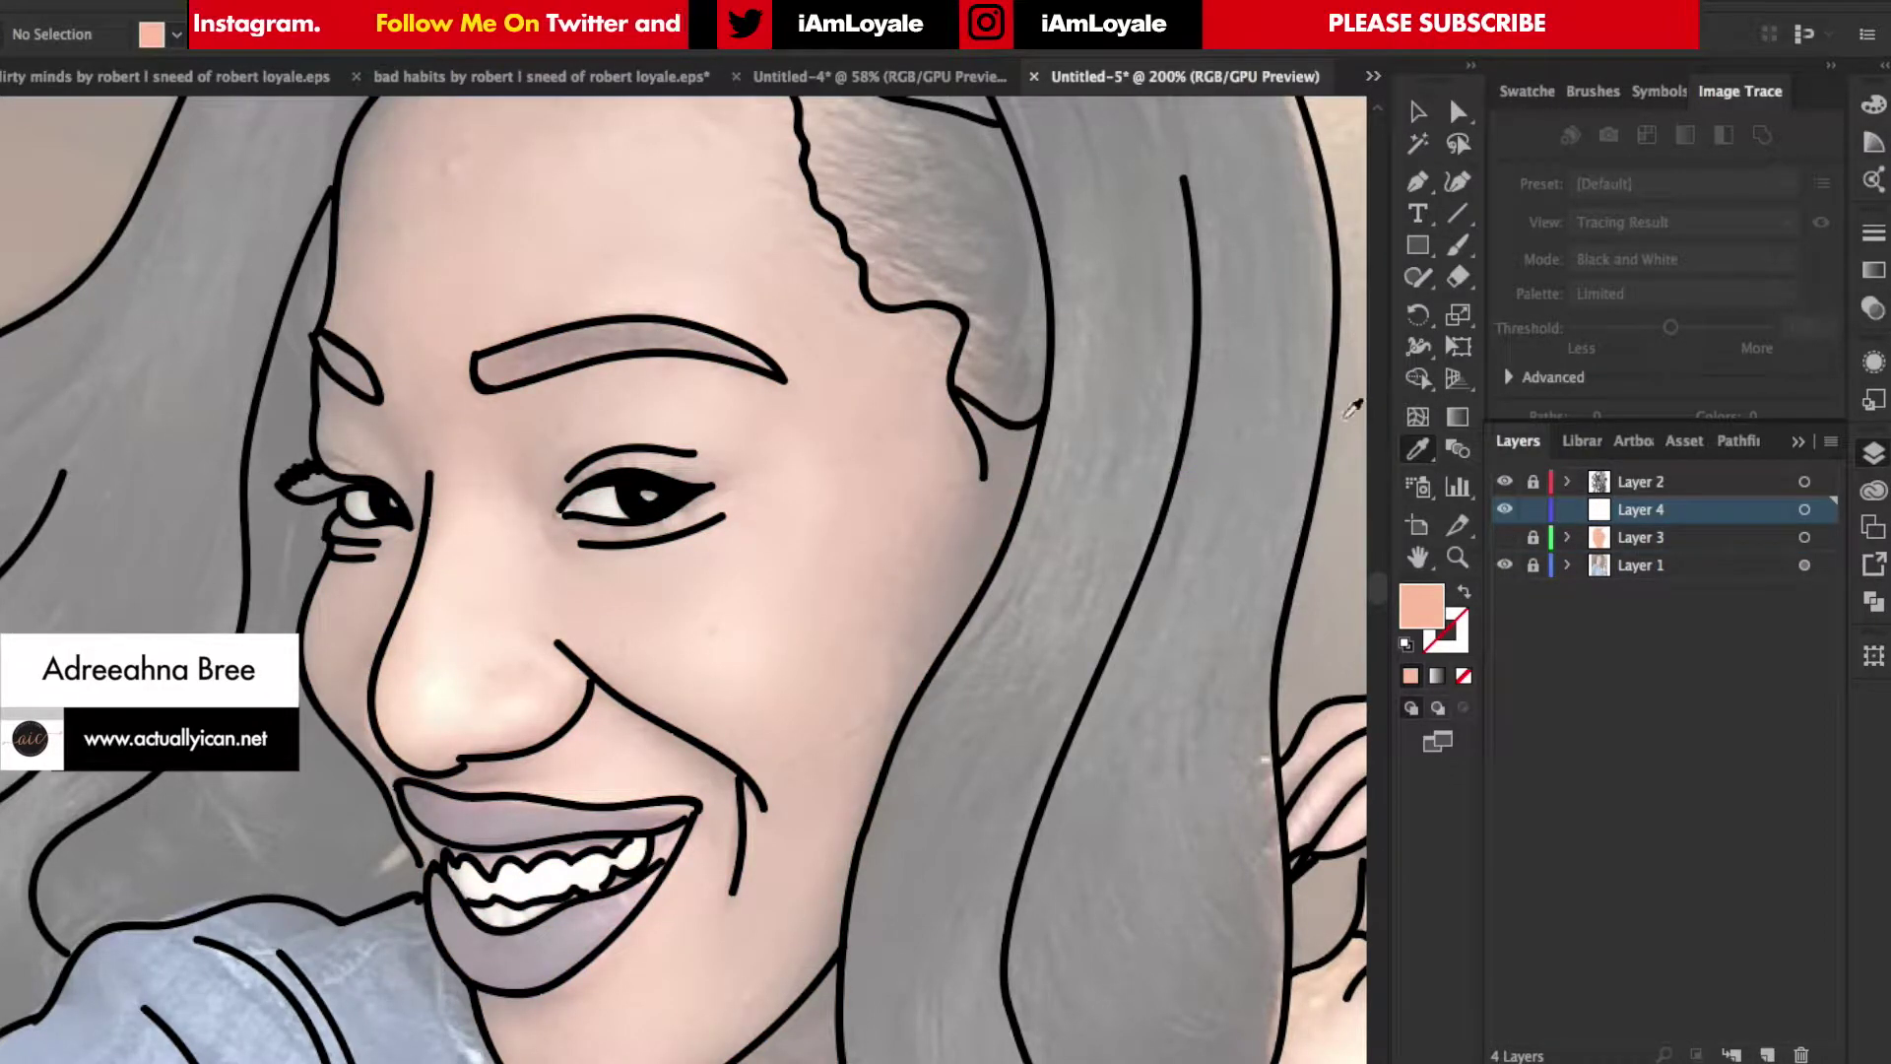
pyautogui.click(1458, 248)
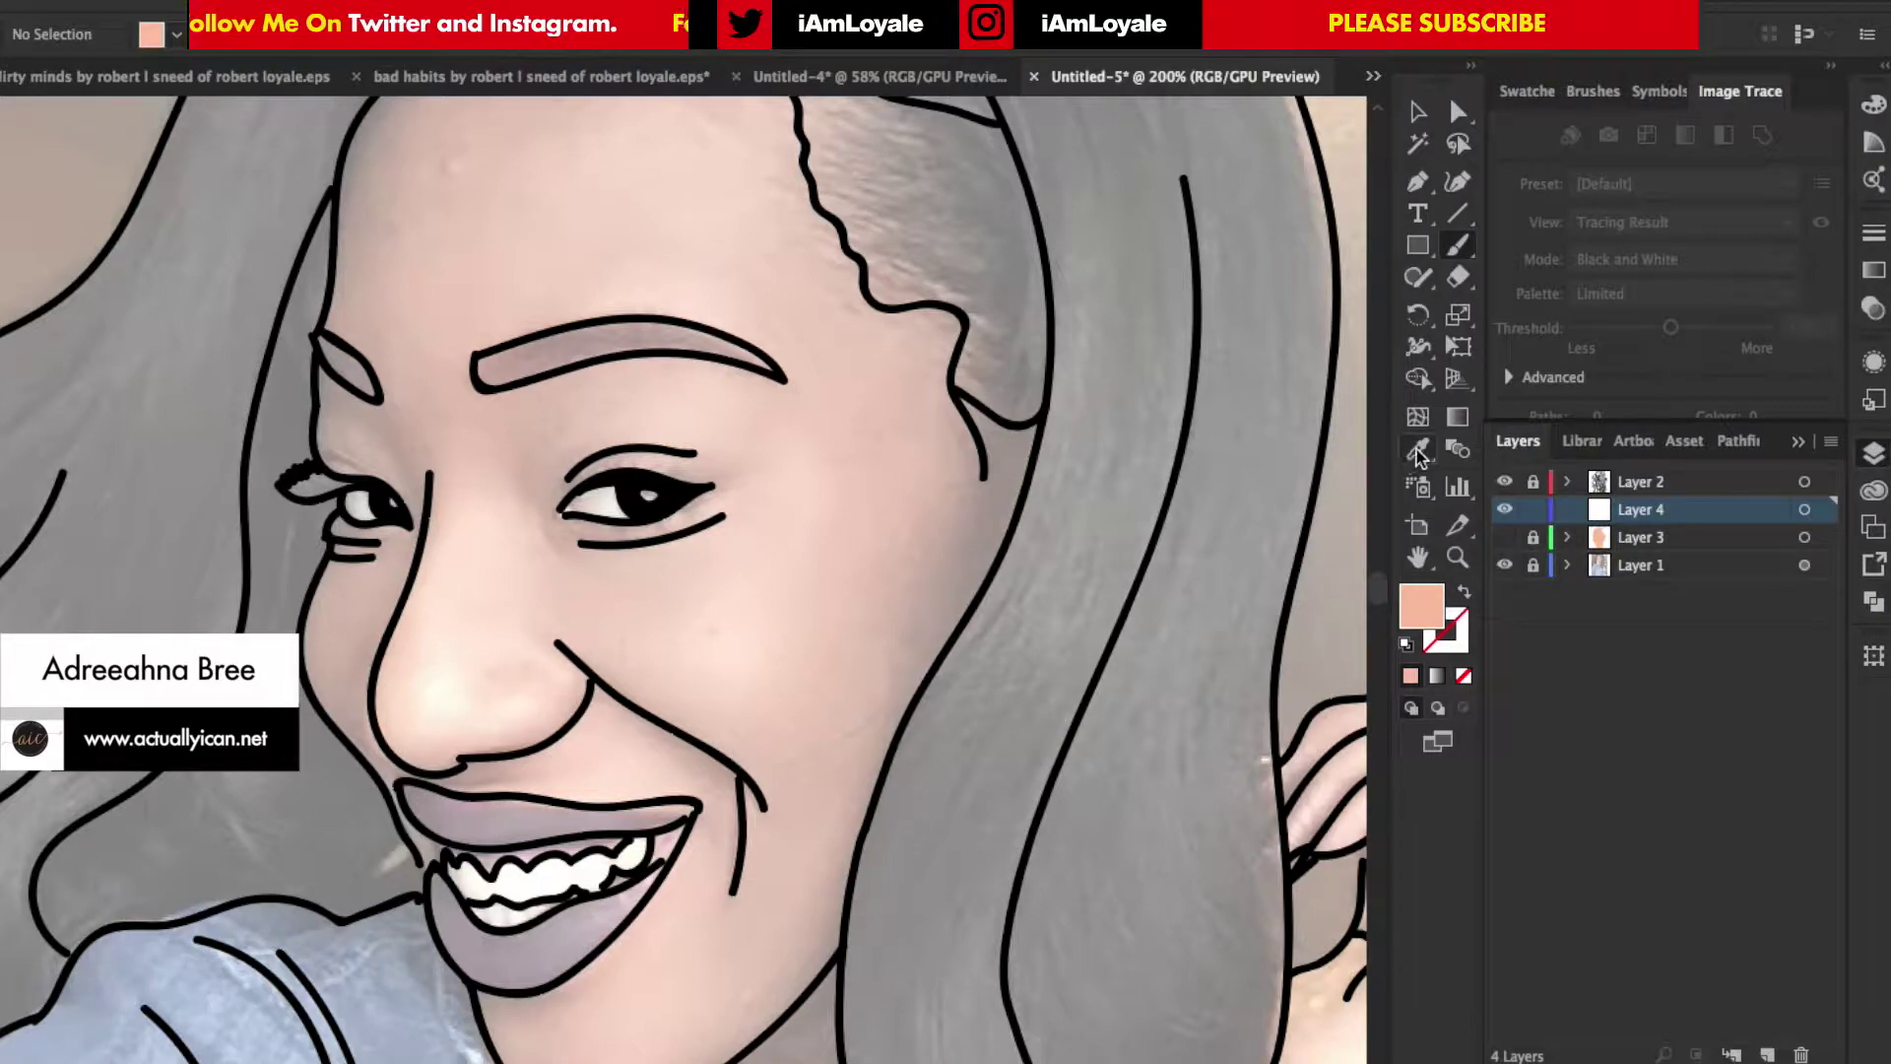
pyautogui.click(442, 689)
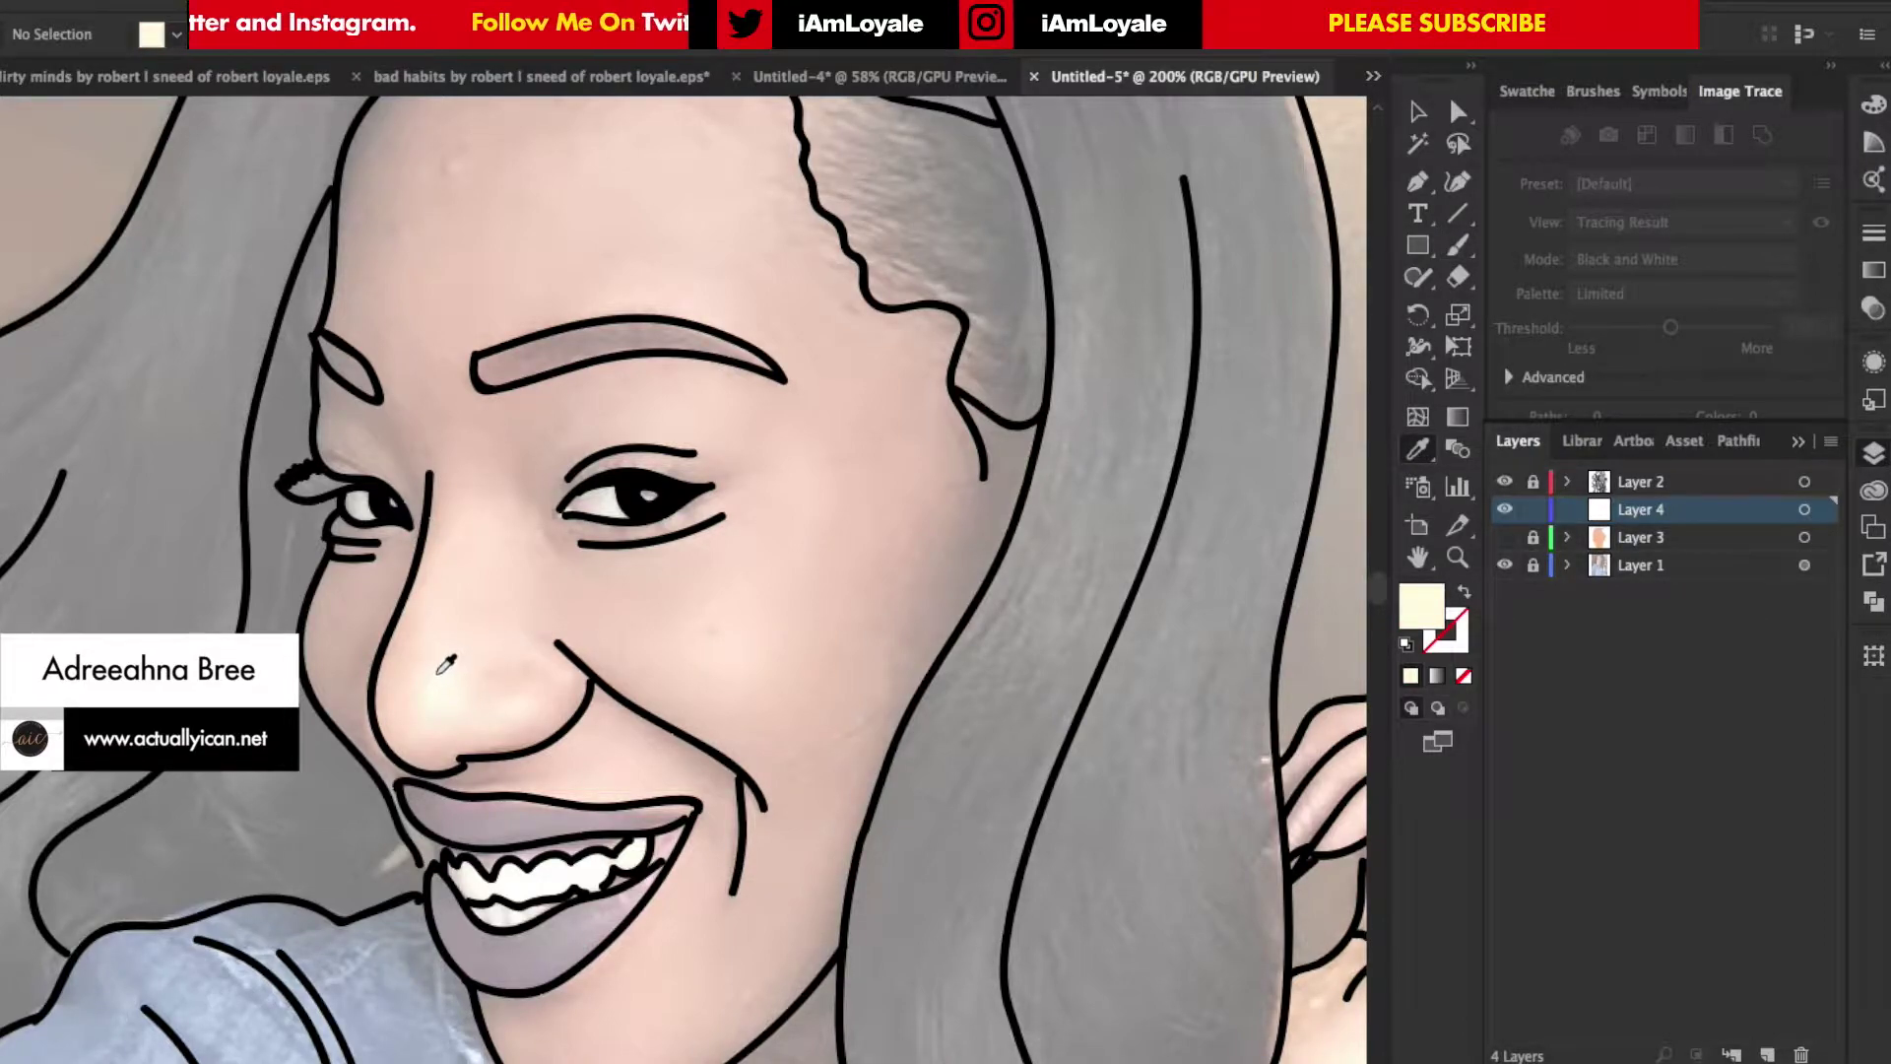
pyautogui.click(440, 668)
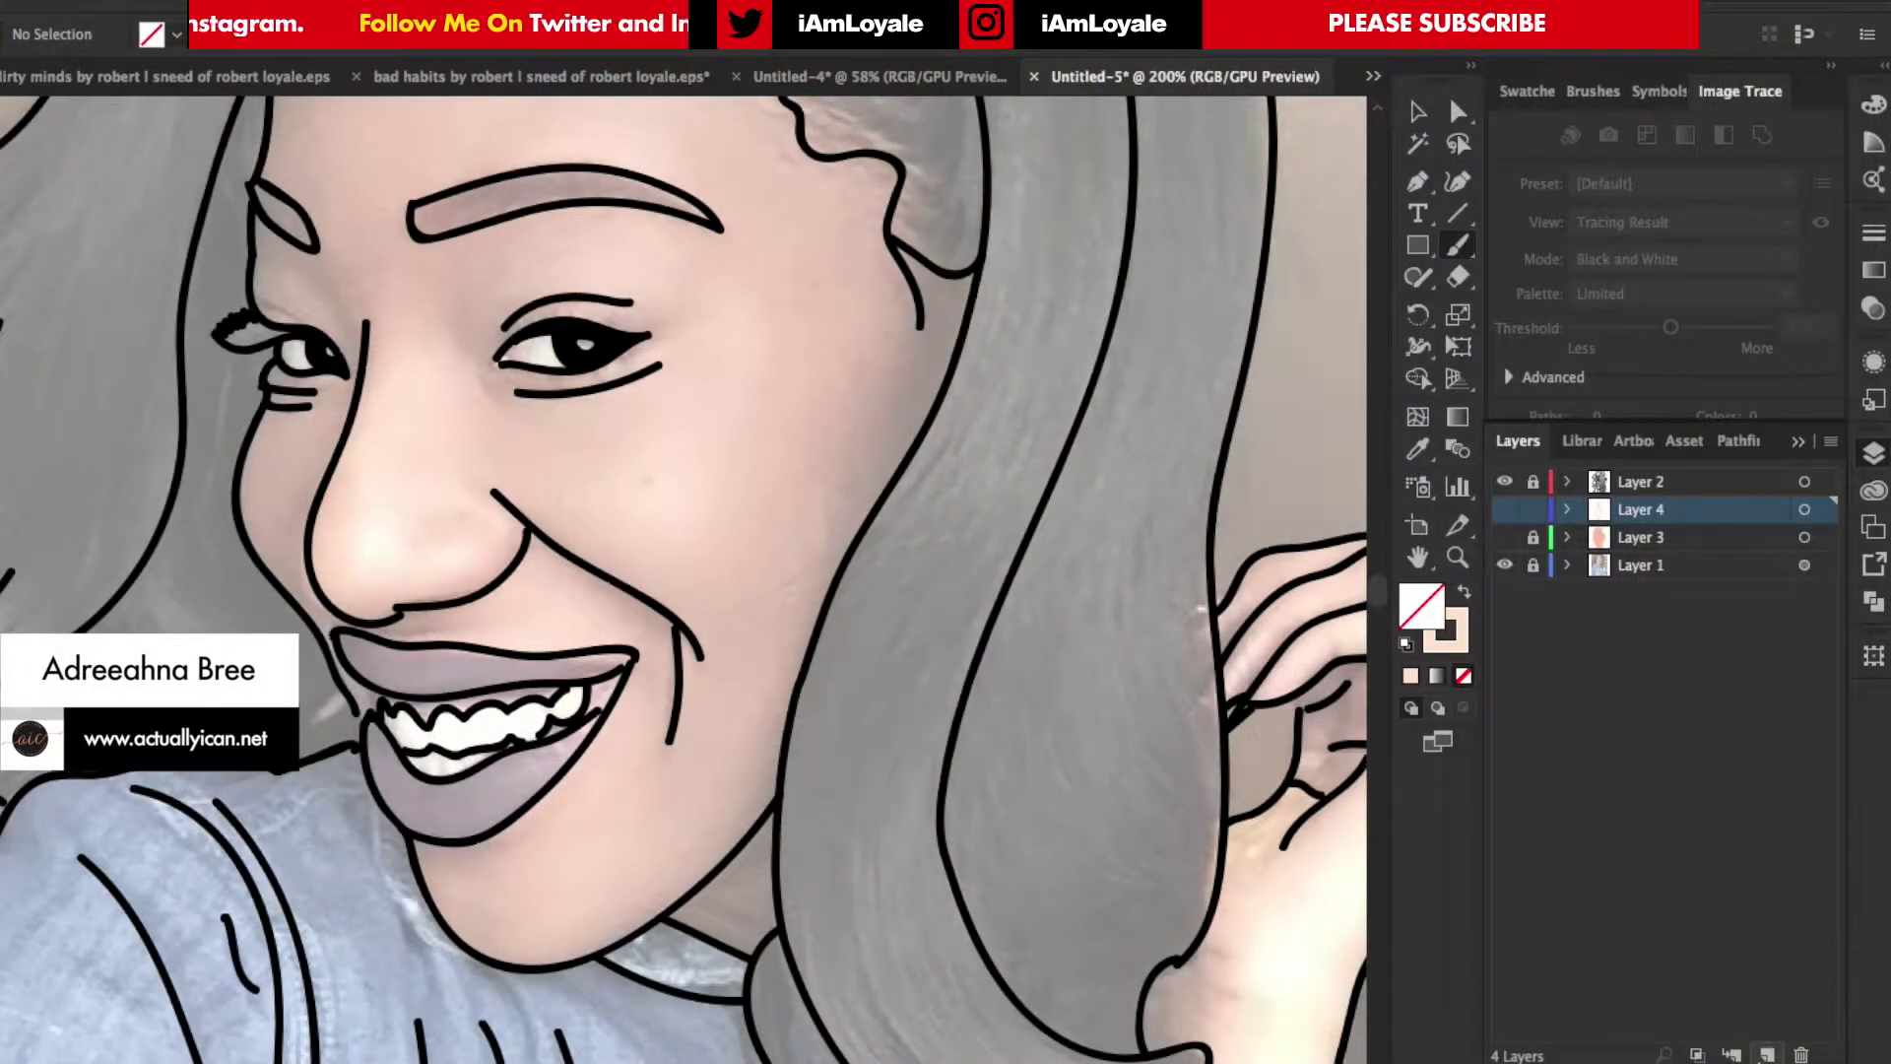
# On a new layer, paint darker skin shading over the forehead, left edge, eyelid, mouth and chin.
pyautogui.click(1766, 1055)
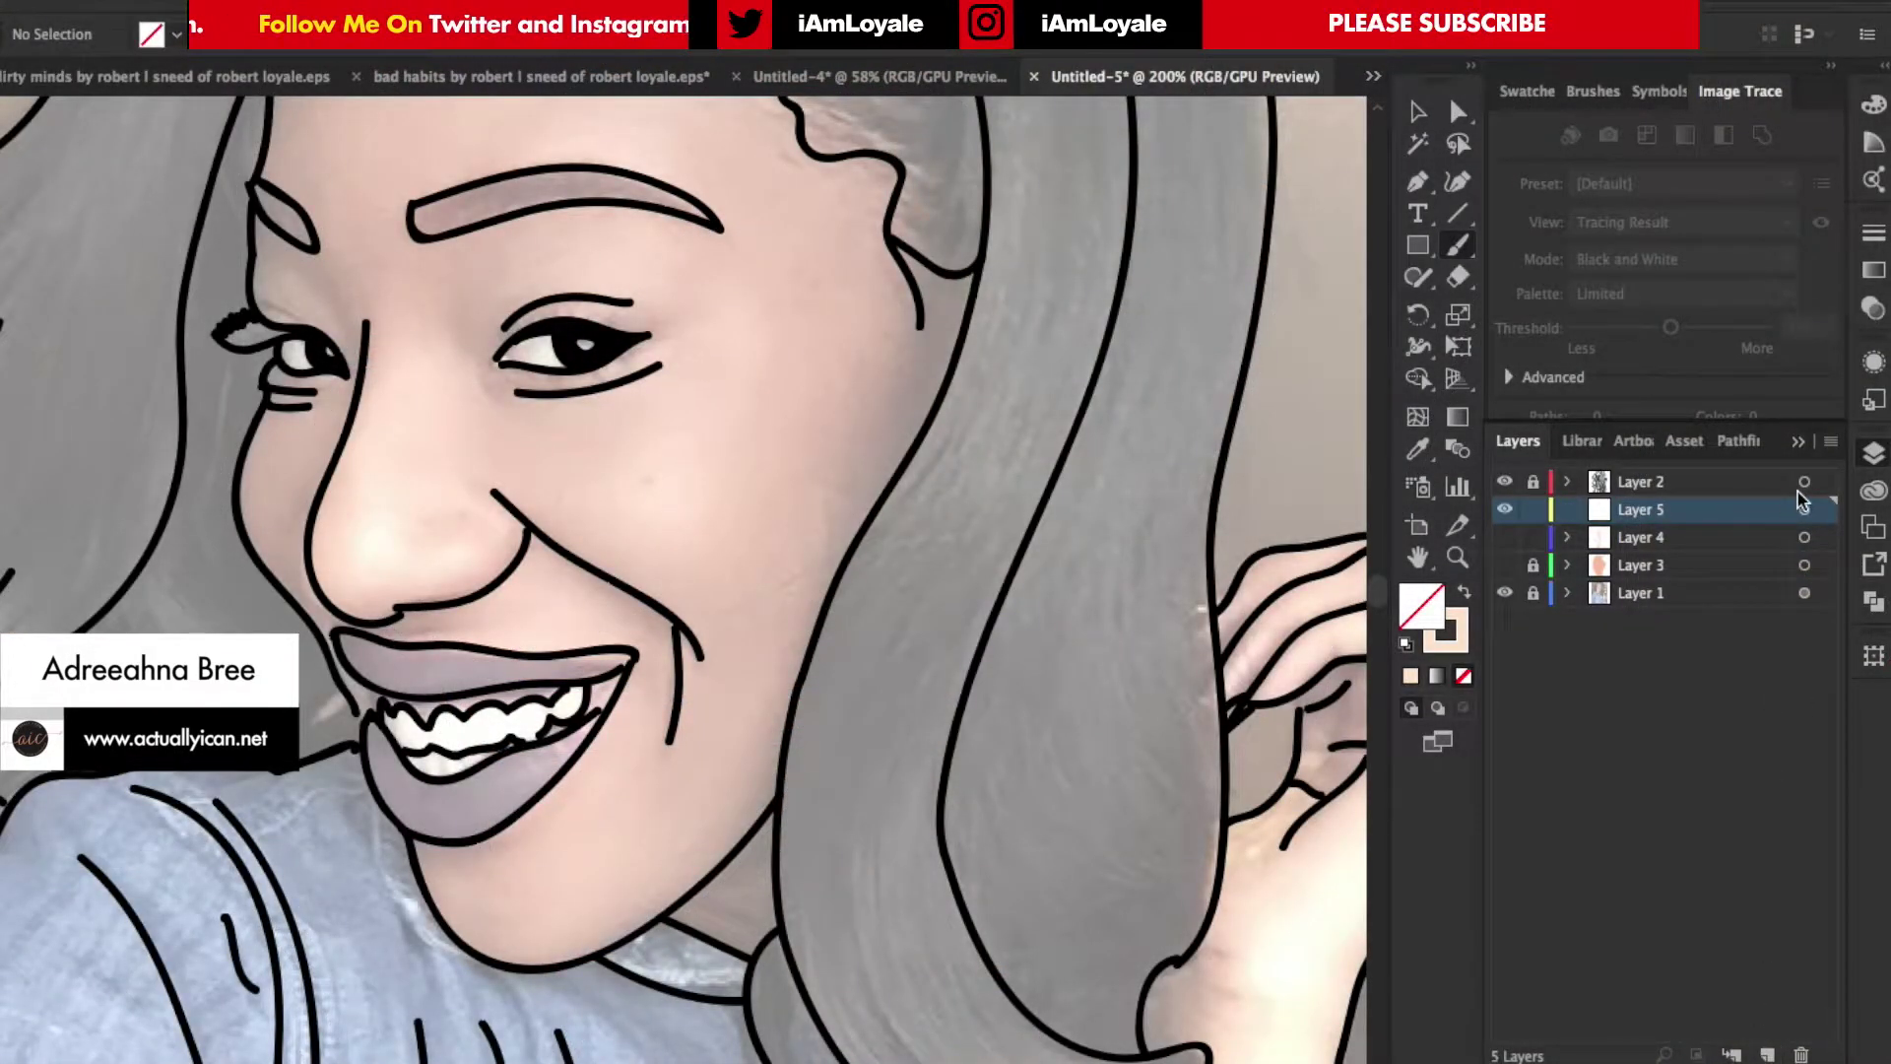
pyautogui.click(1419, 449)
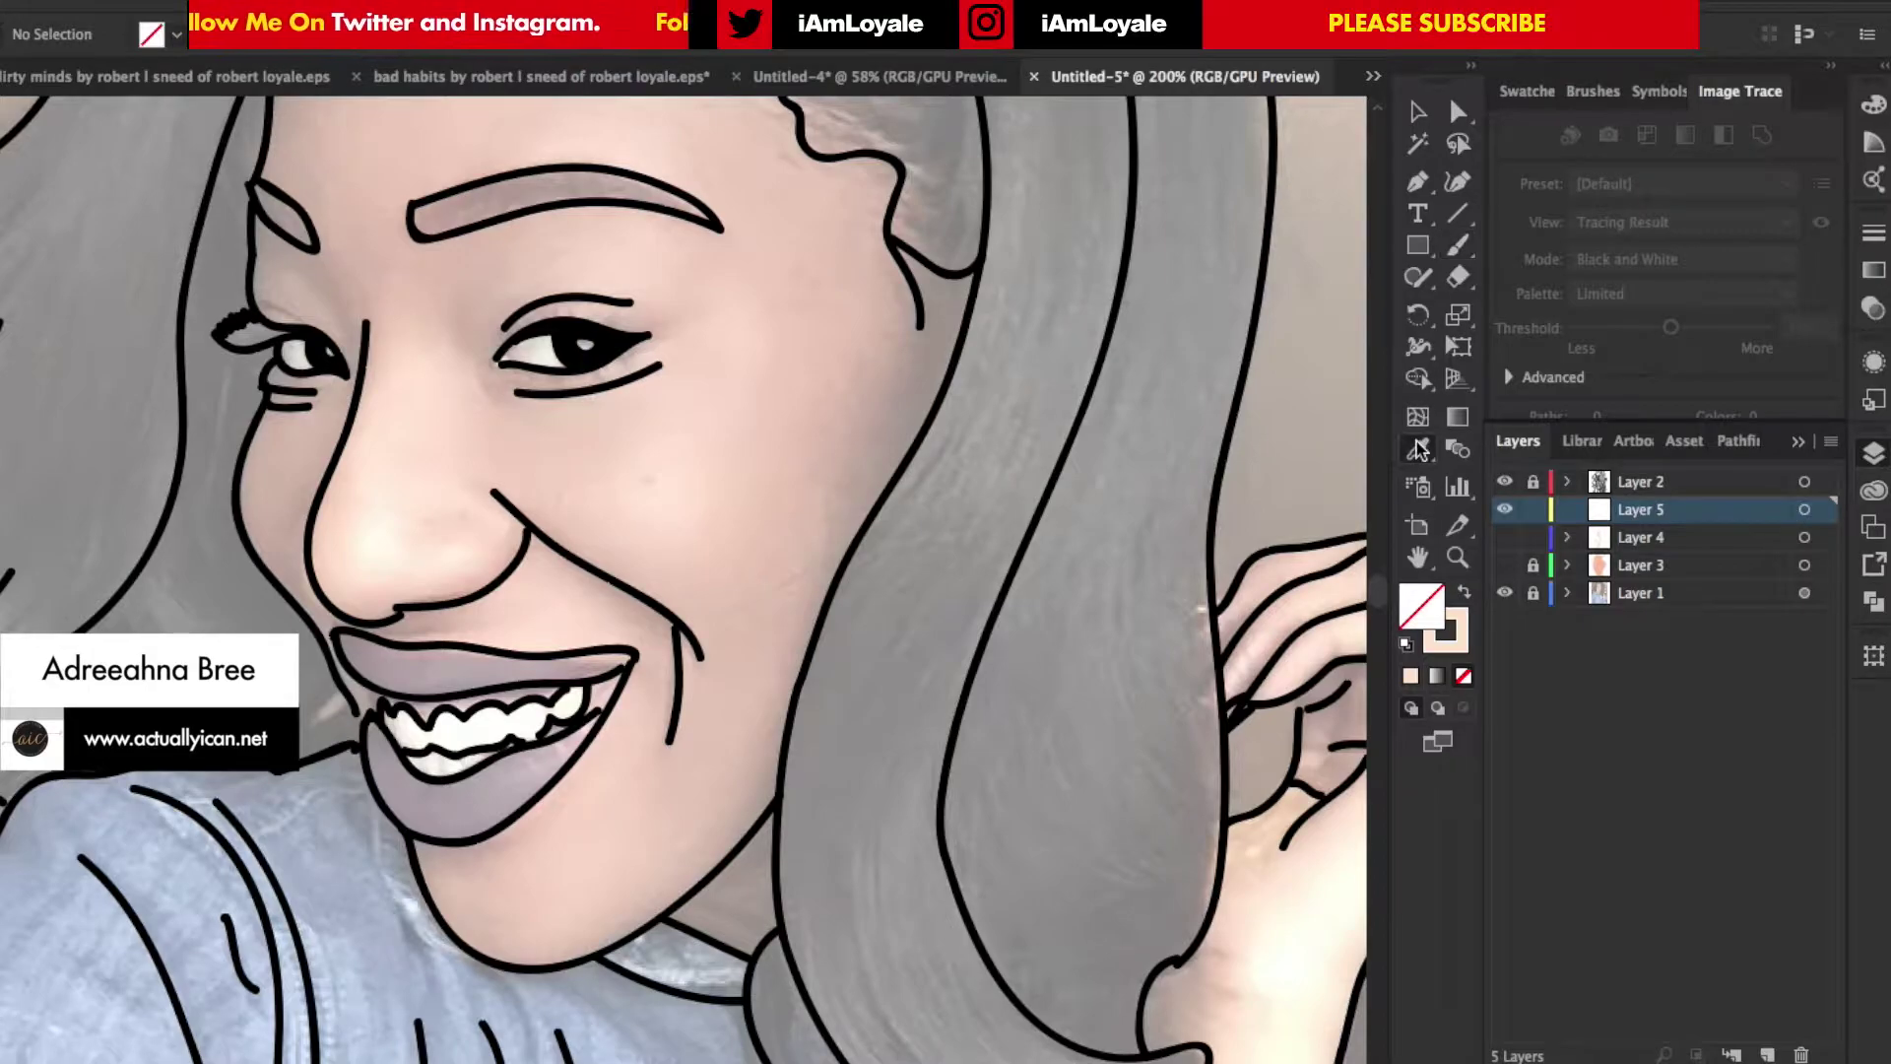
pyautogui.click(860, 360)
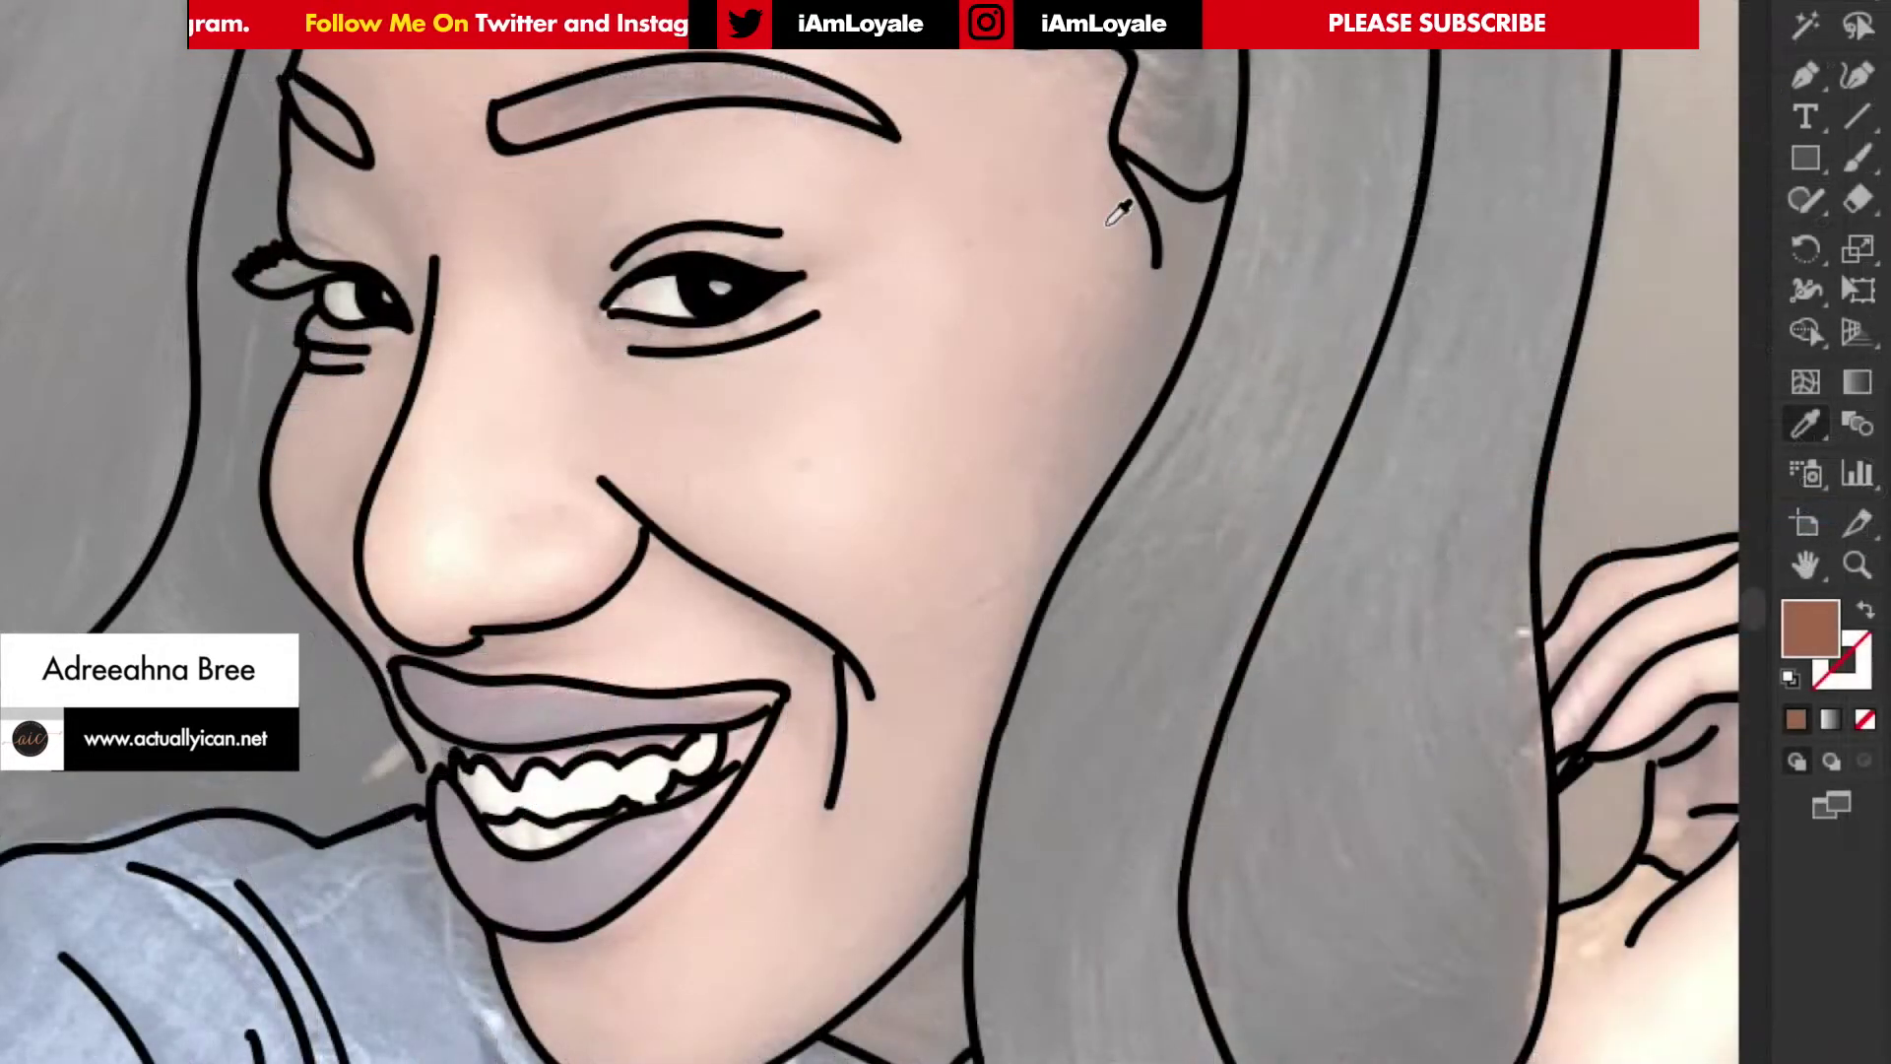
pyautogui.moveTo(1076, 105); pyautogui.dragTo(950, 844)
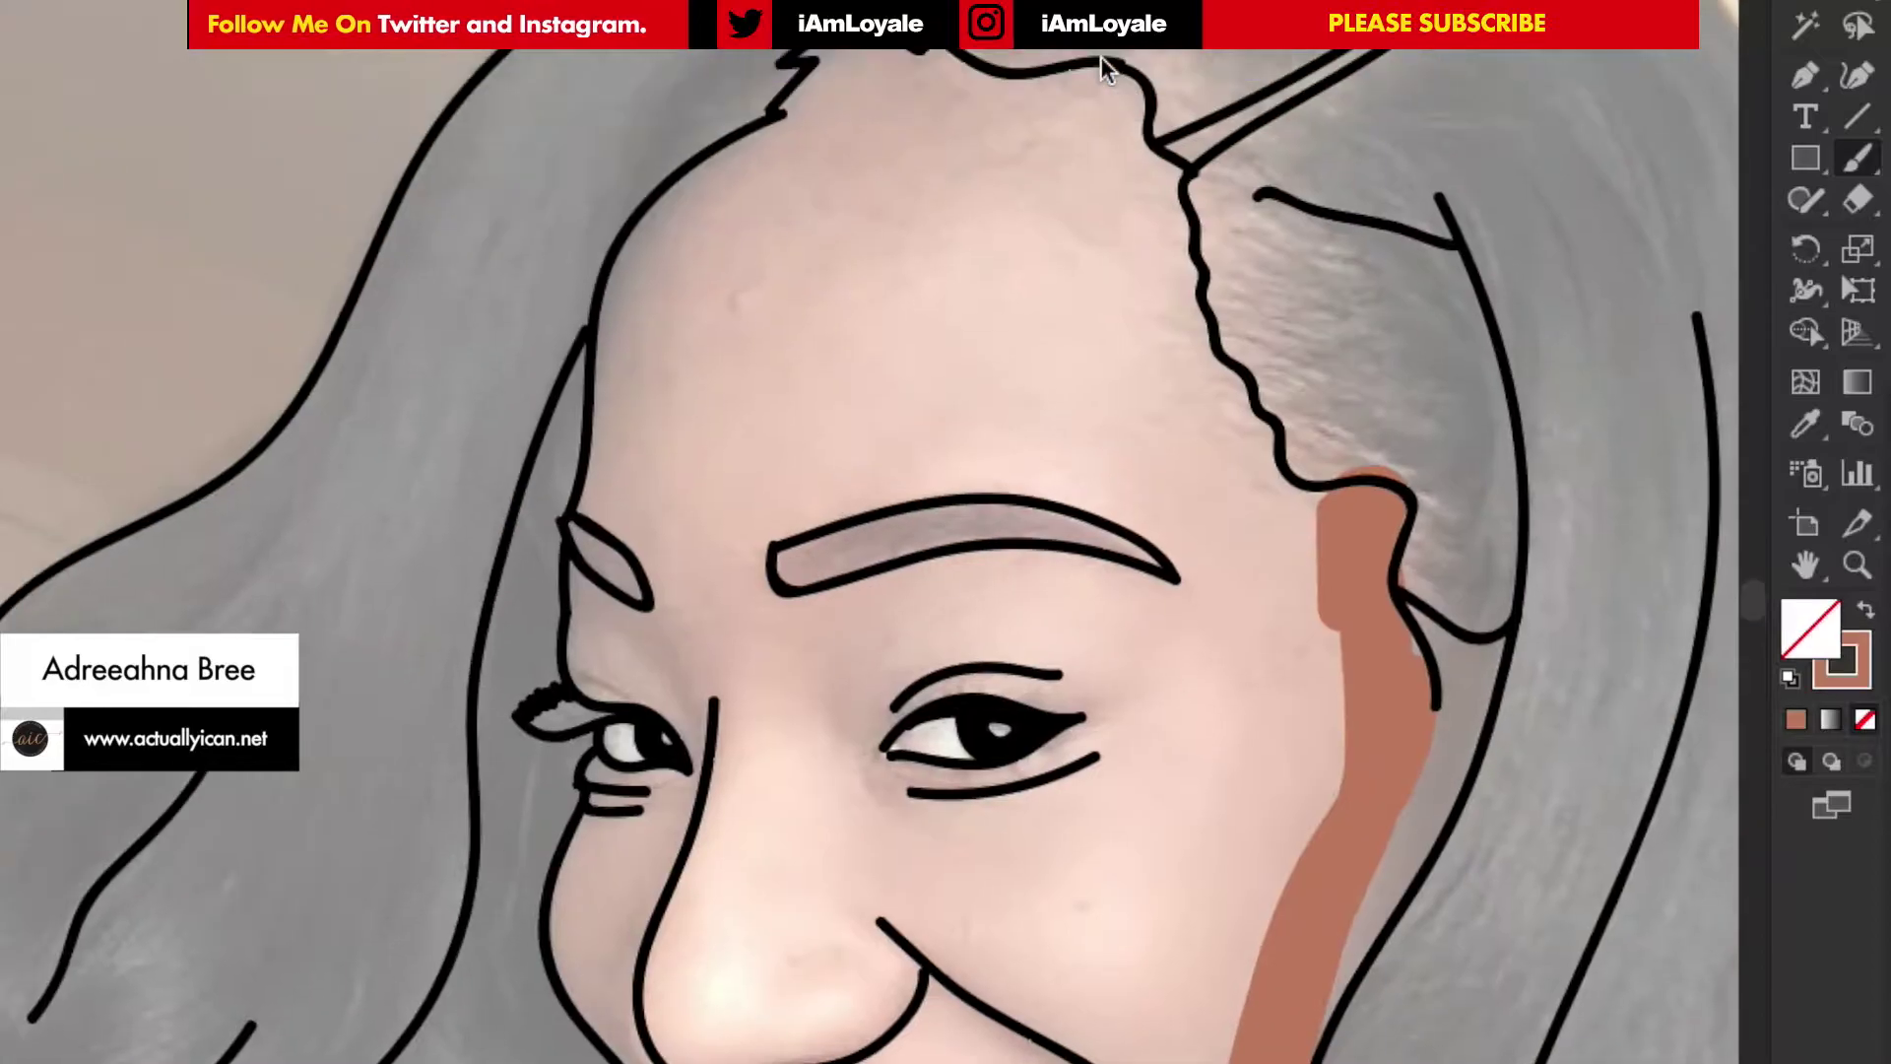
pyautogui.moveTo(1025, 74)
pyautogui.mouseDown()
pyautogui.moveTo(650, 295)
pyautogui.moveTo(620, 886)
pyautogui.mouseUp()
pyautogui.moveTo(620, 886); pyautogui.dragTo(591, 1058)
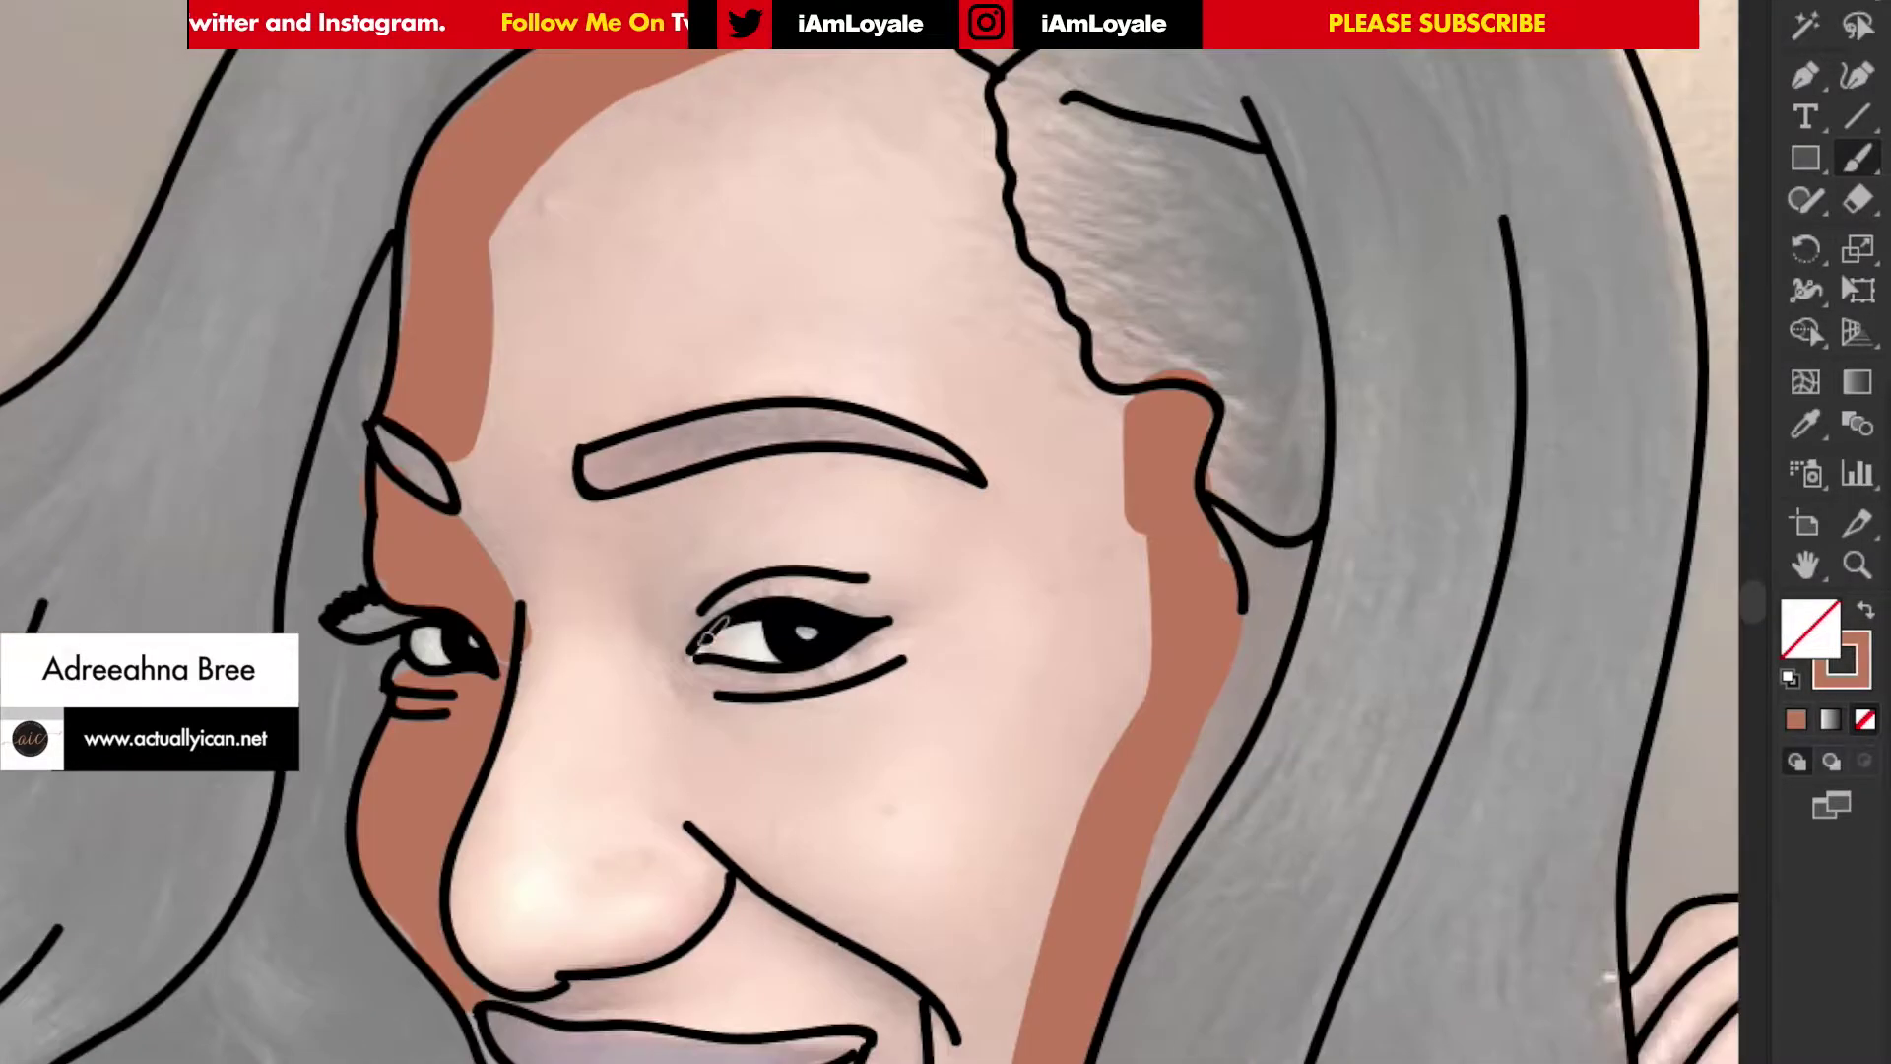
pyautogui.moveTo(640, 645); pyautogui.dragTo(901, 581)
pyautogui.moveTo(807, 935); pyautogui.dragTo(891, 1059)
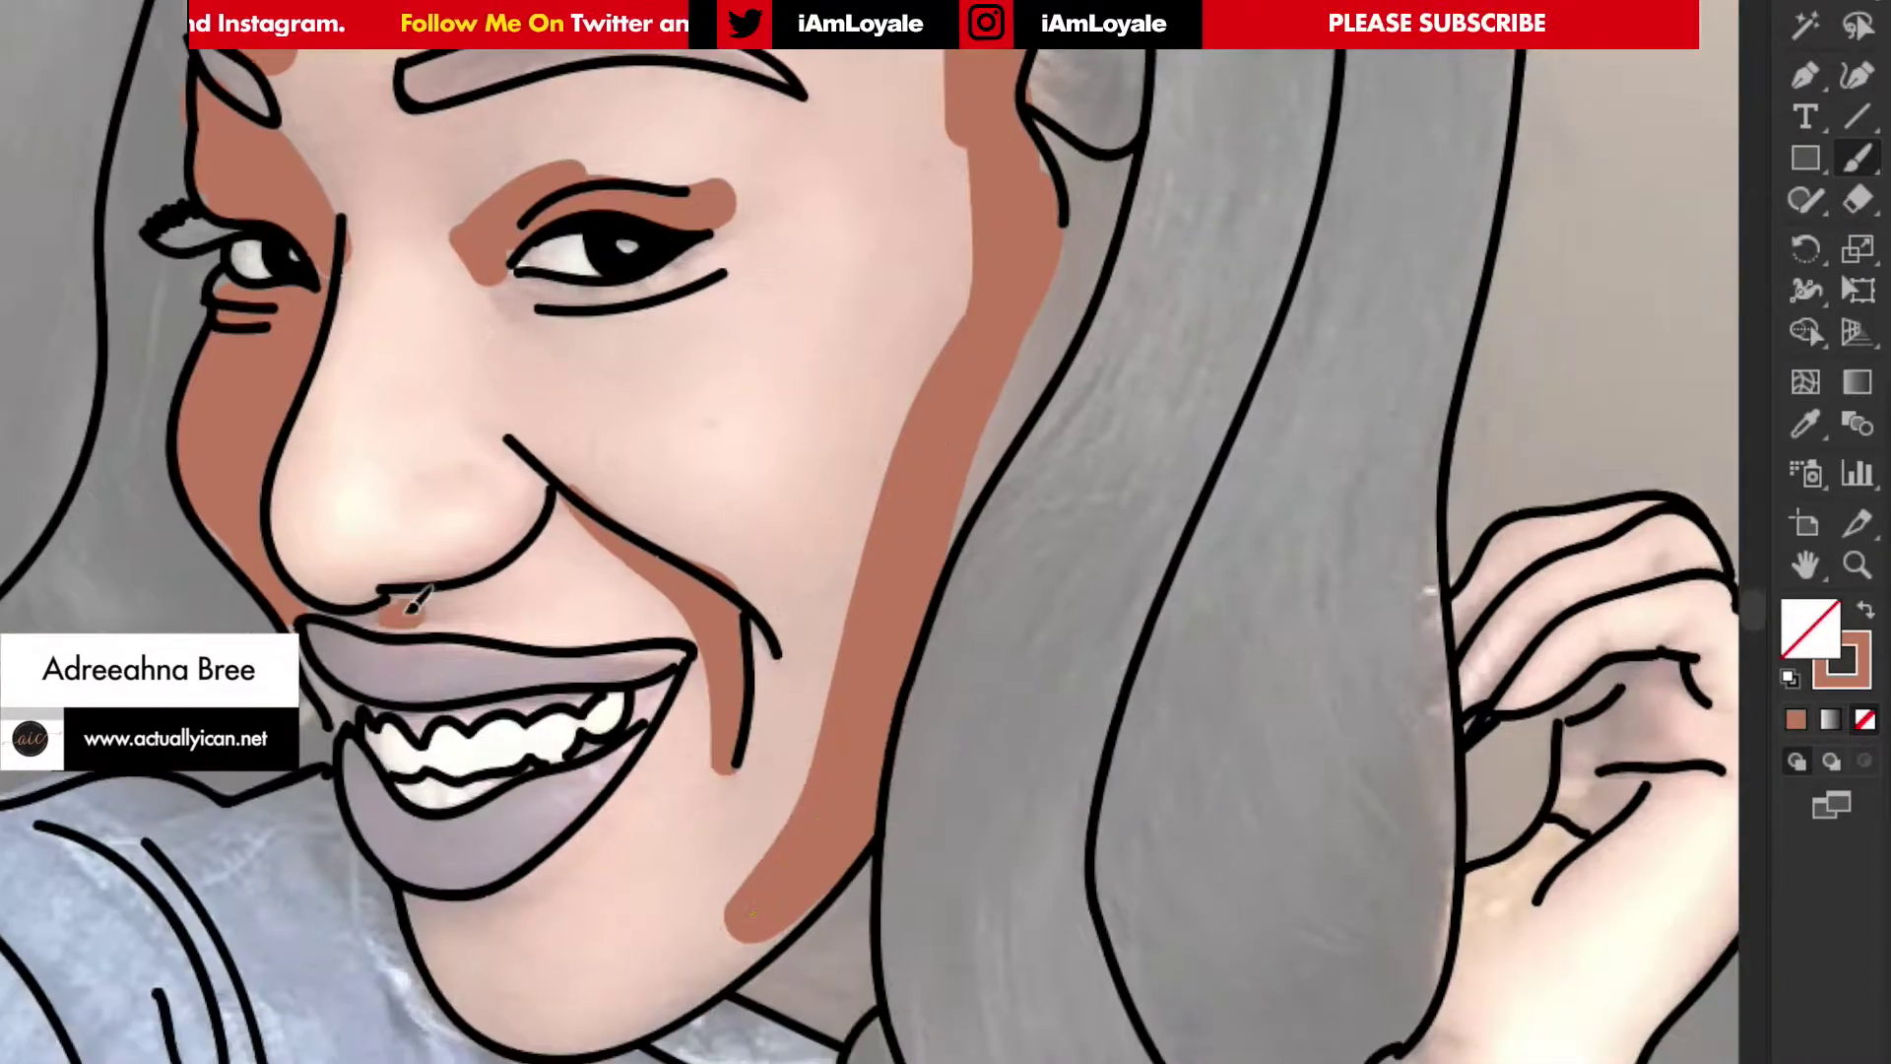
pyautogui.moveTo(433, 886)
pyautogui.mouseDown()
pyautogui.moveTo(552, 1054)
pyautogui.moveTo(631, 798)
pyautogui.mouseUp()
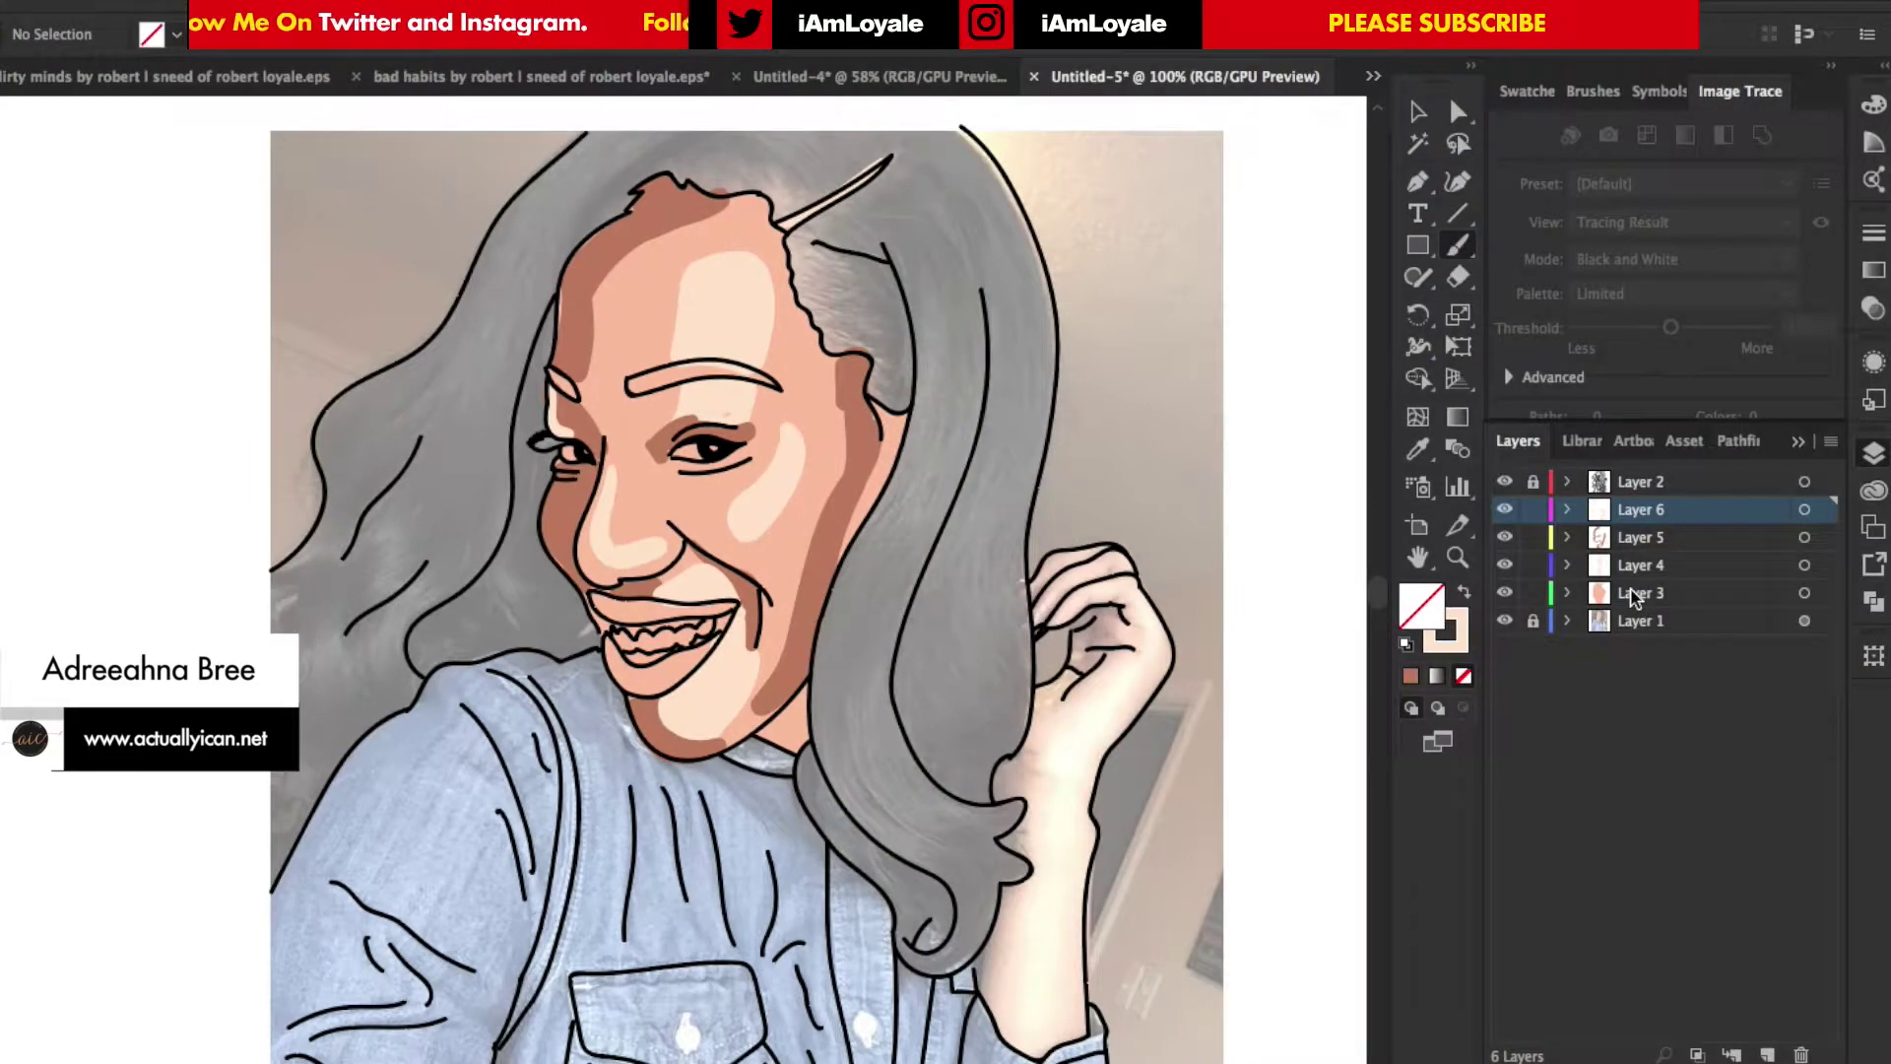
# Merge Layers 3–6 with Collect in New Layer, hide the result, and add a fresh layer.
pyautogui.keyDown('shift'); pyautogui.click(1634, 593); pyautogui.keyUp('shift')
pyautogui.click(1831, 442)
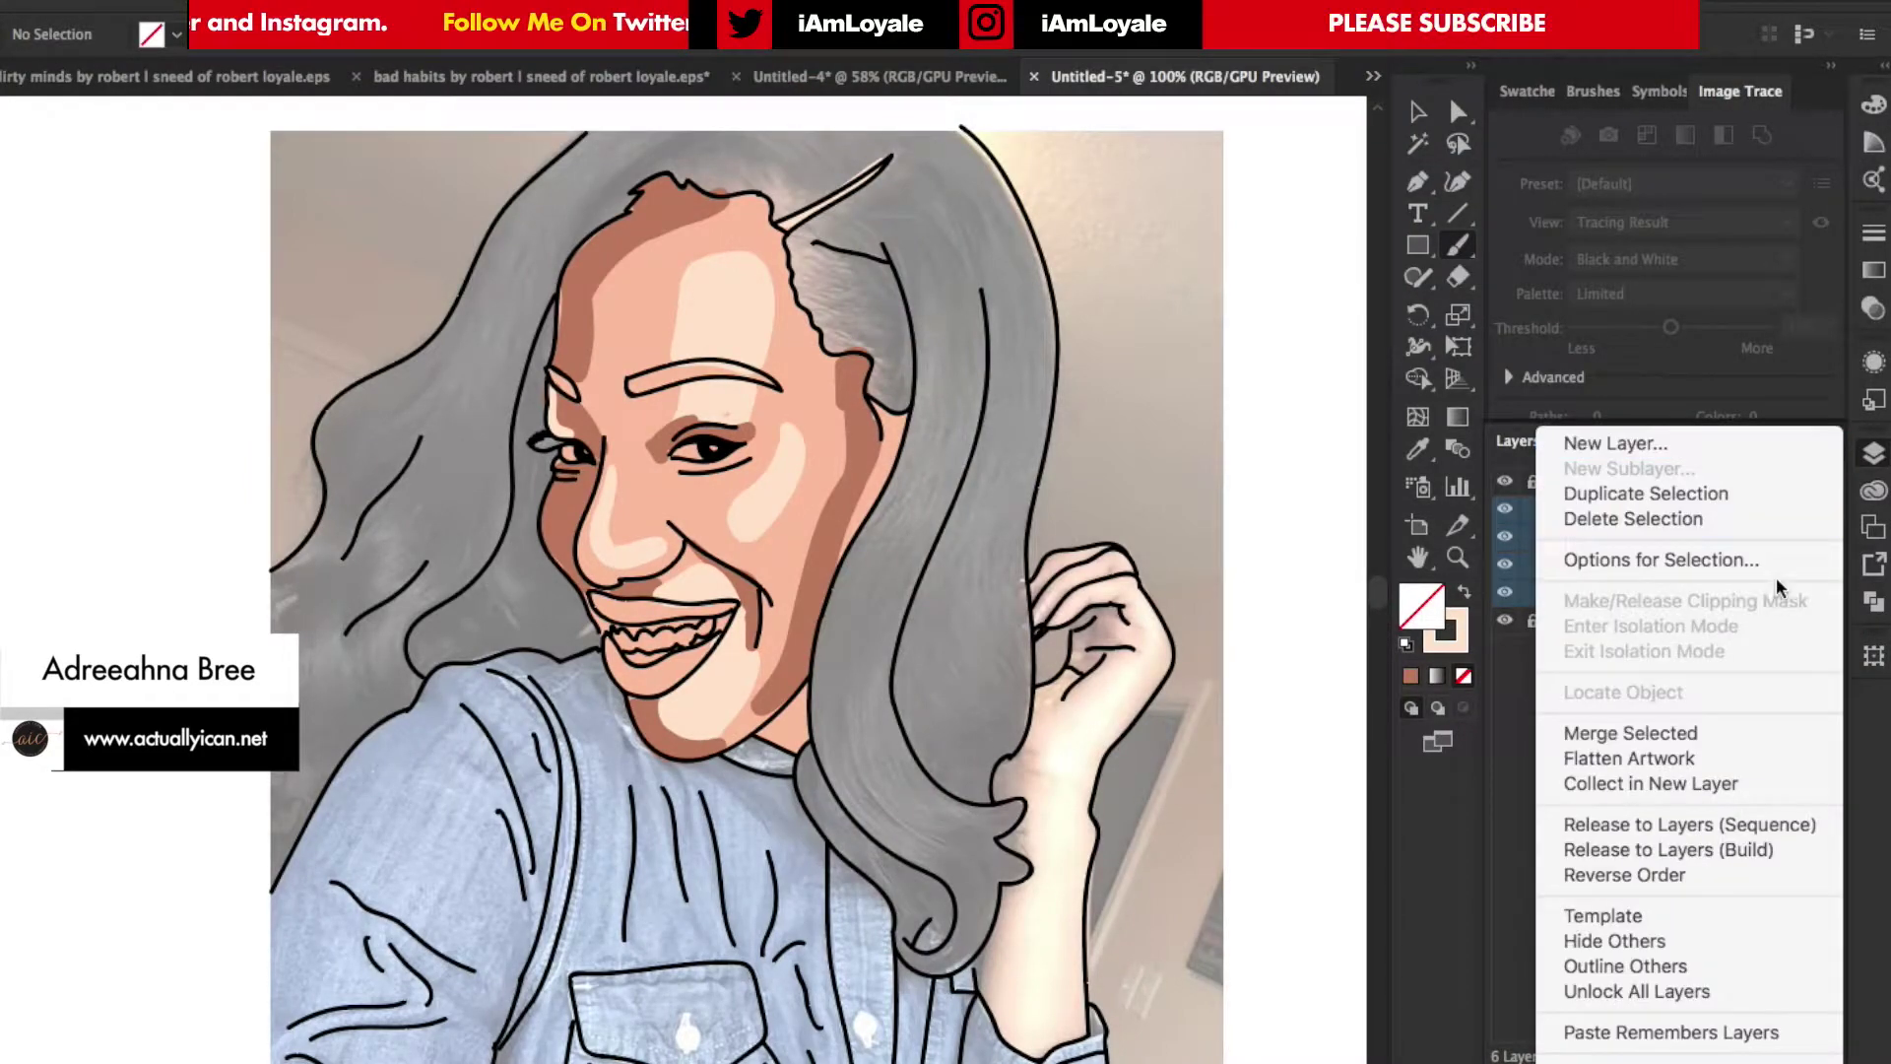
pyautogui.click(1711, 776)
pyautogui.click(1507, 511)
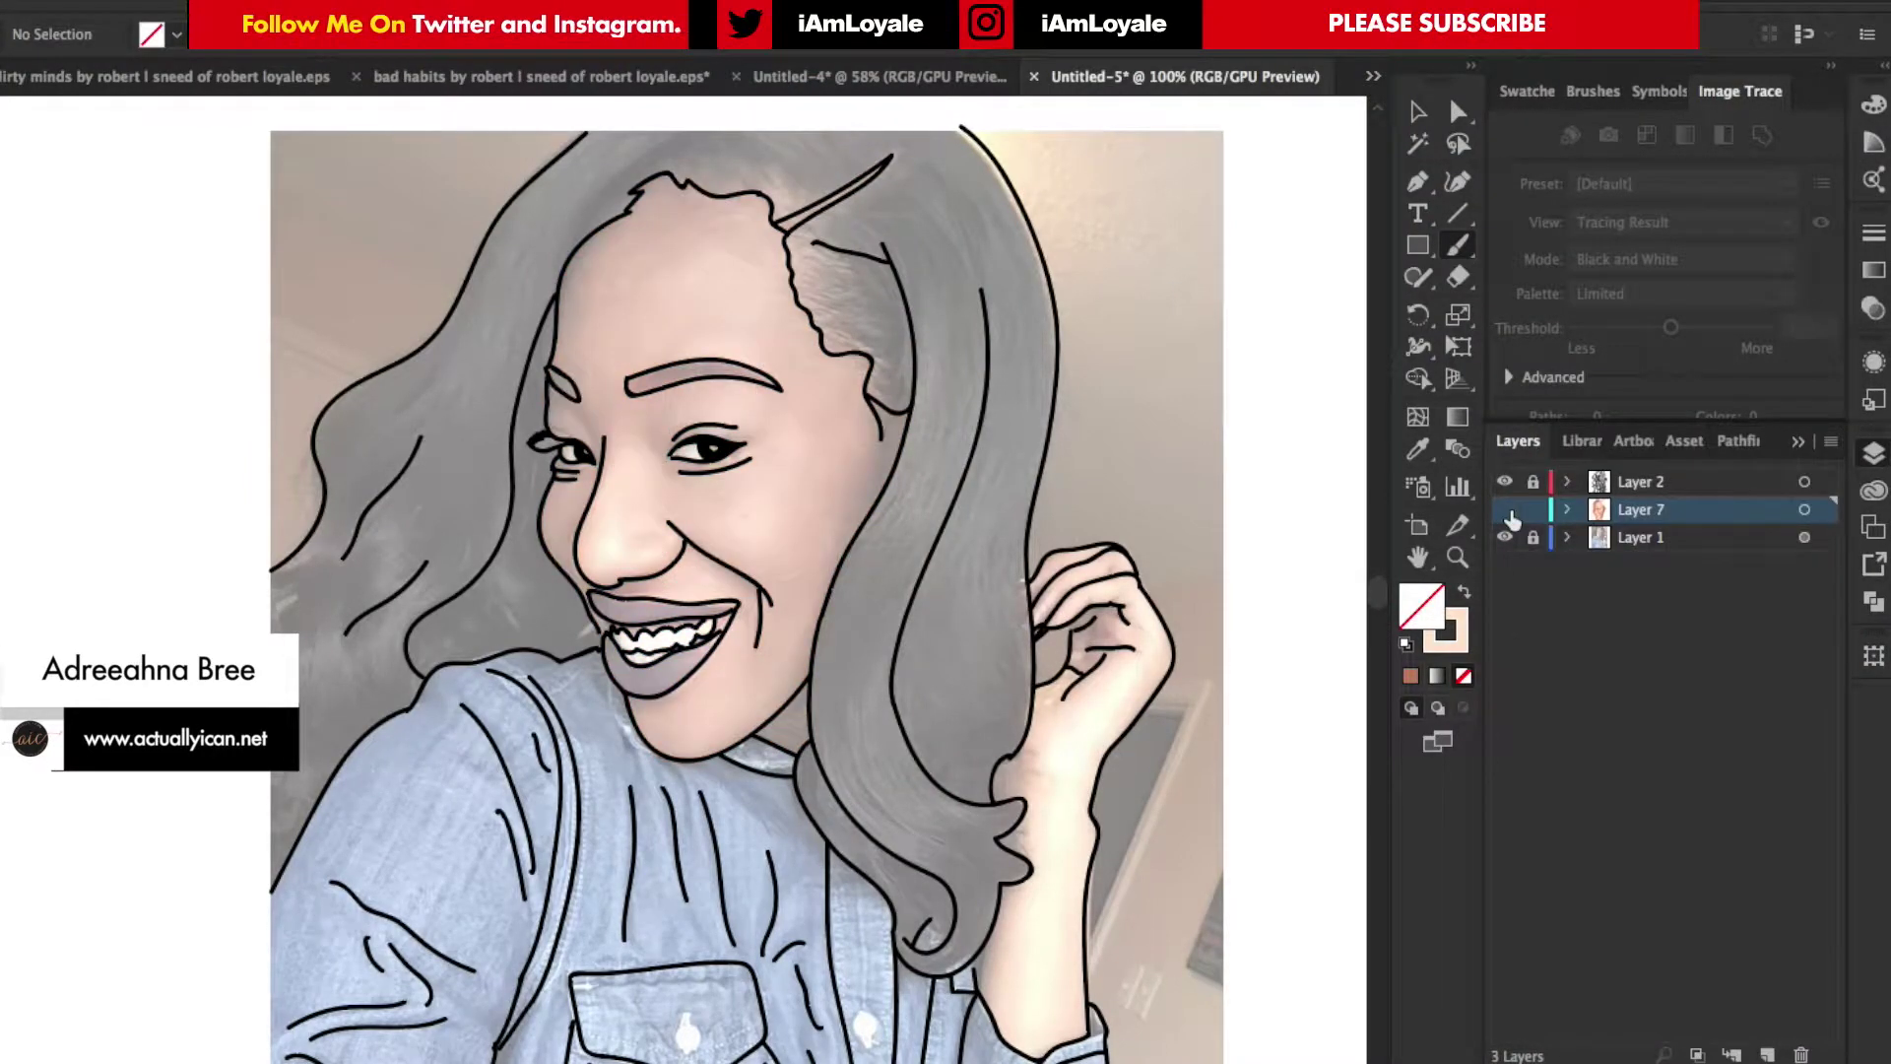
pyautogui.click(1767, 1054)
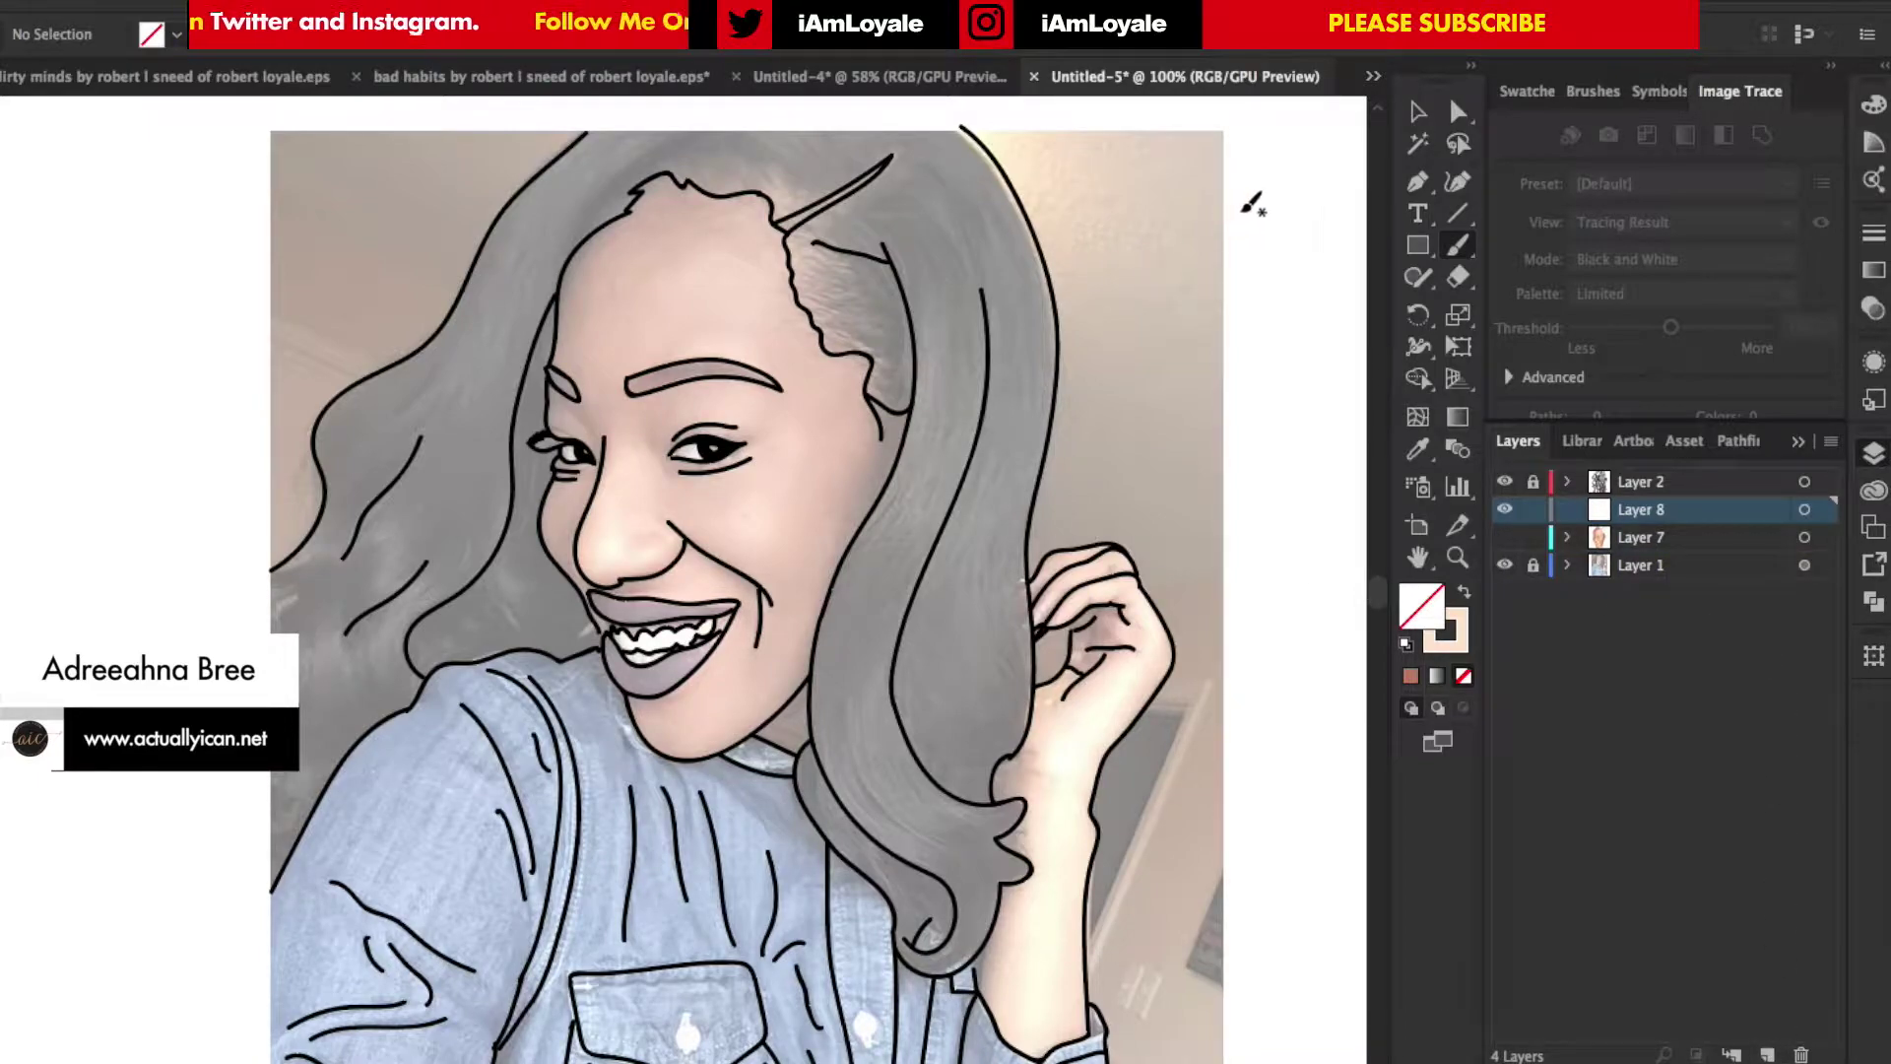
# Sample the eyebrow brown and the lip mauve from the photo for painting.
pyautogui.click(1418, 449)
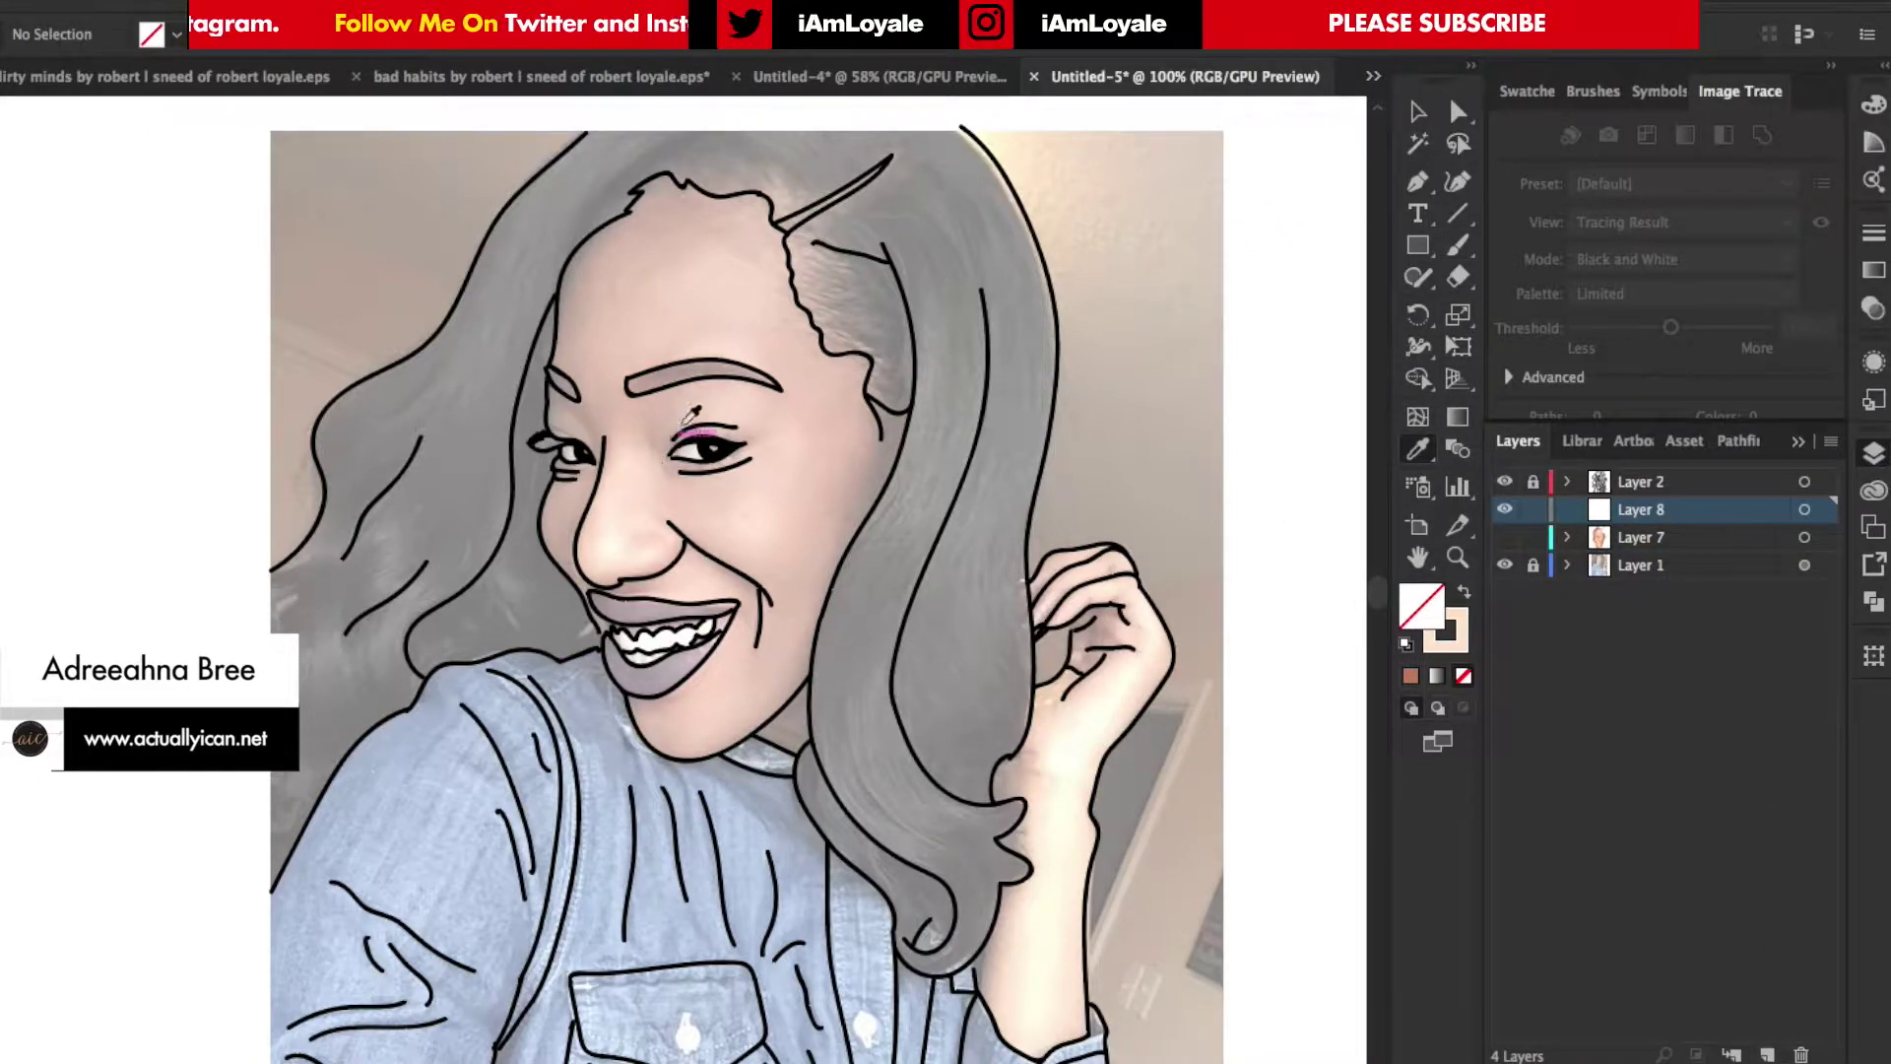
pyautogui.click(678, 367)
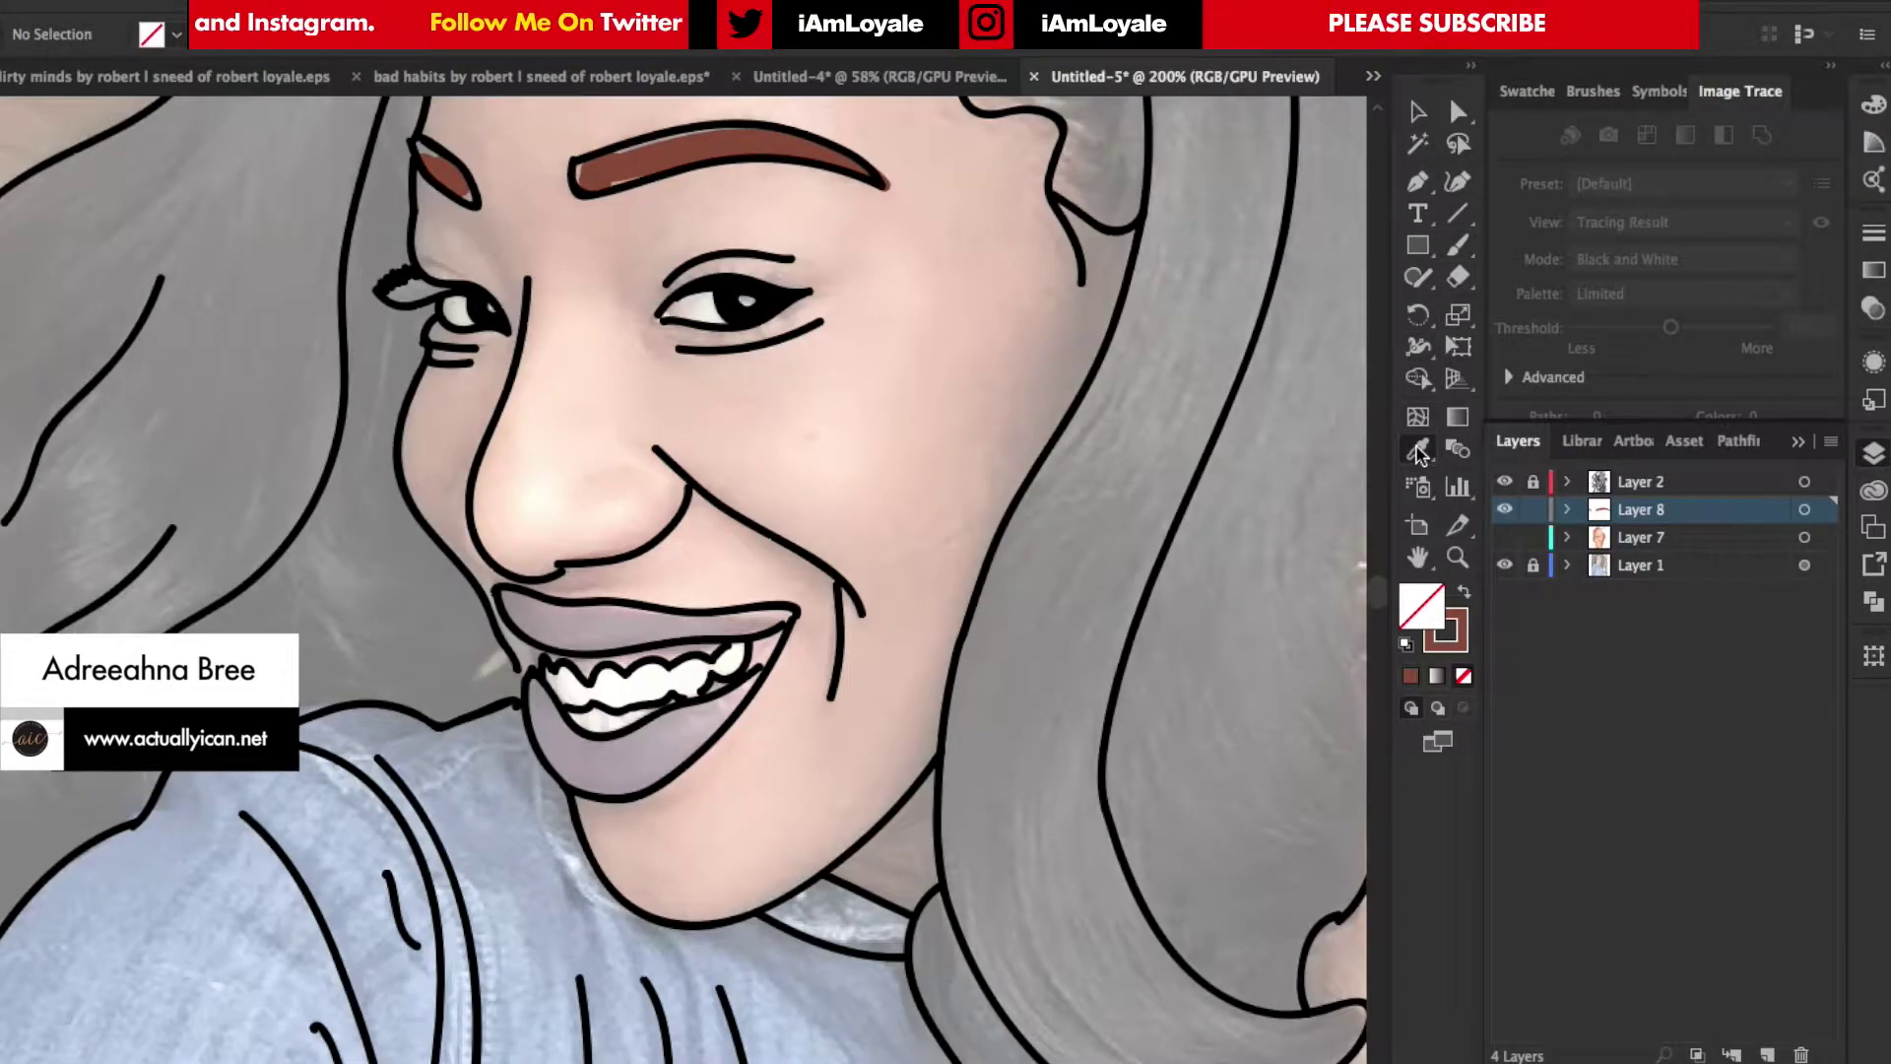
pyautogui.click(597, 621)
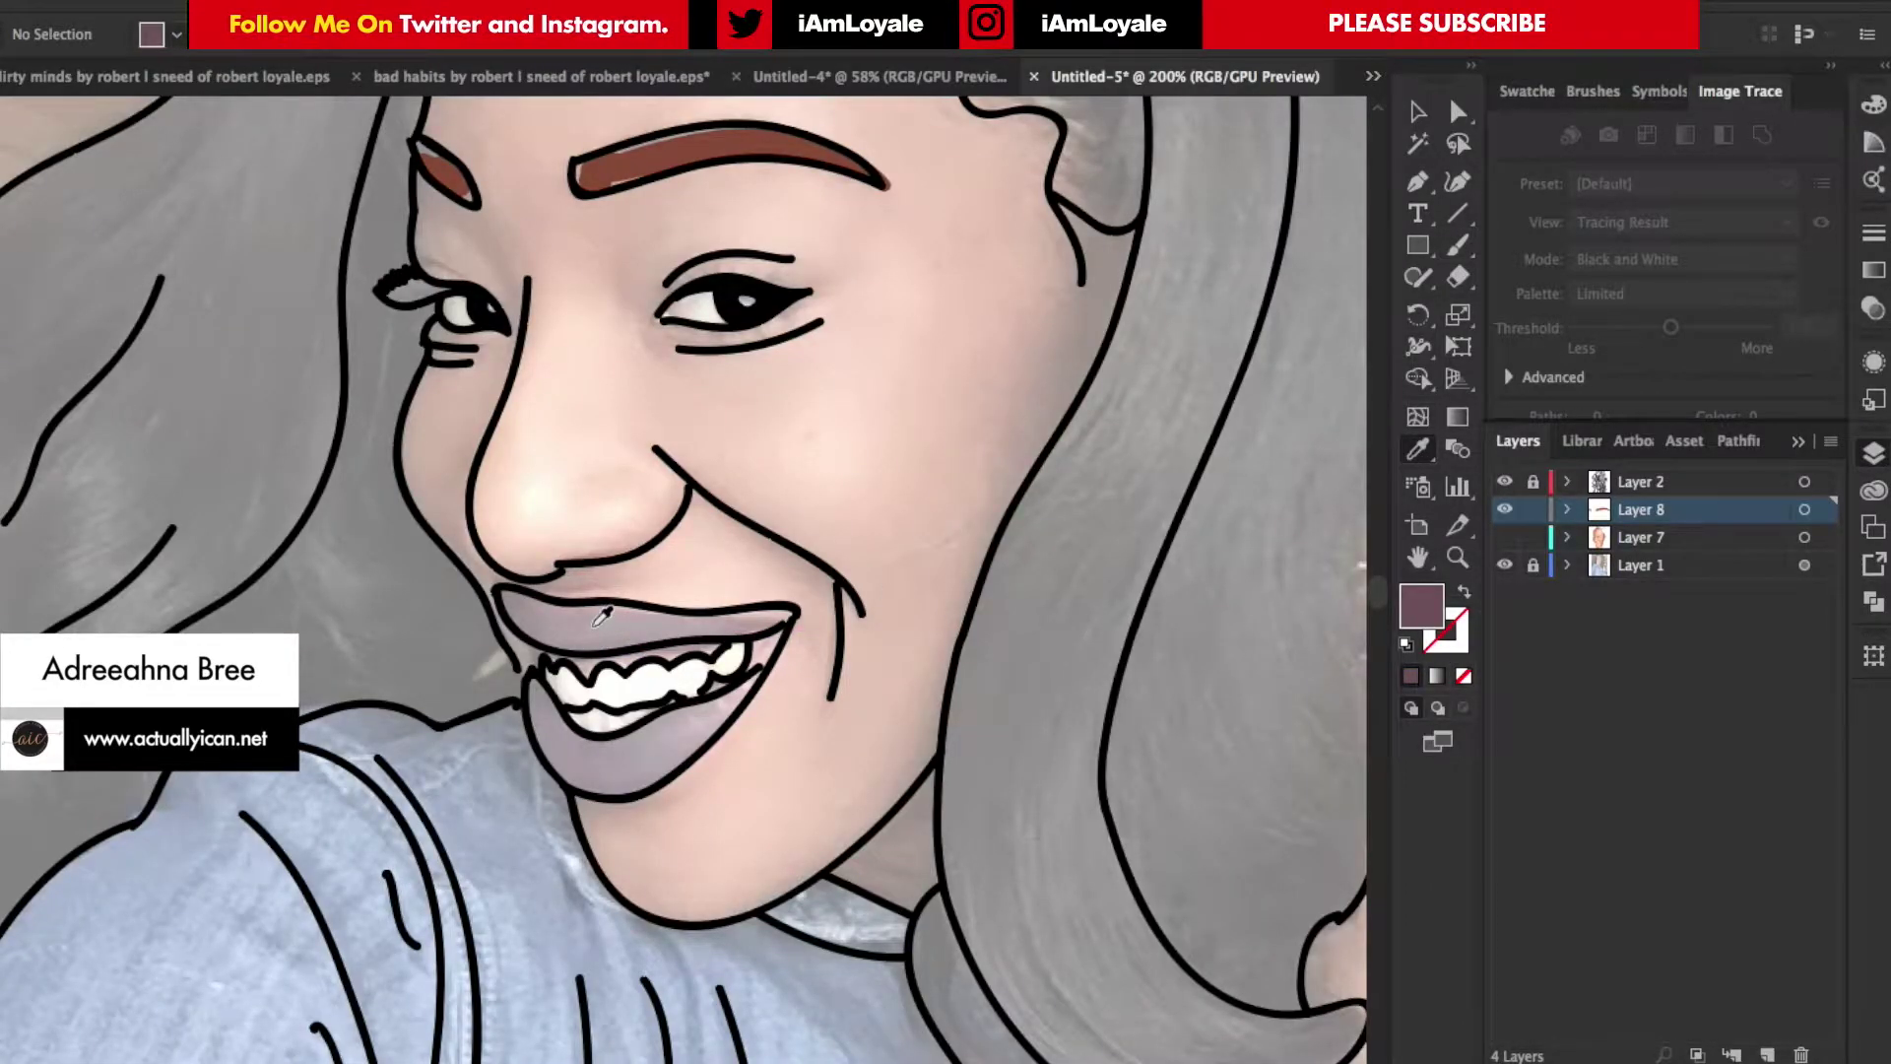
pyautogui.press('b')
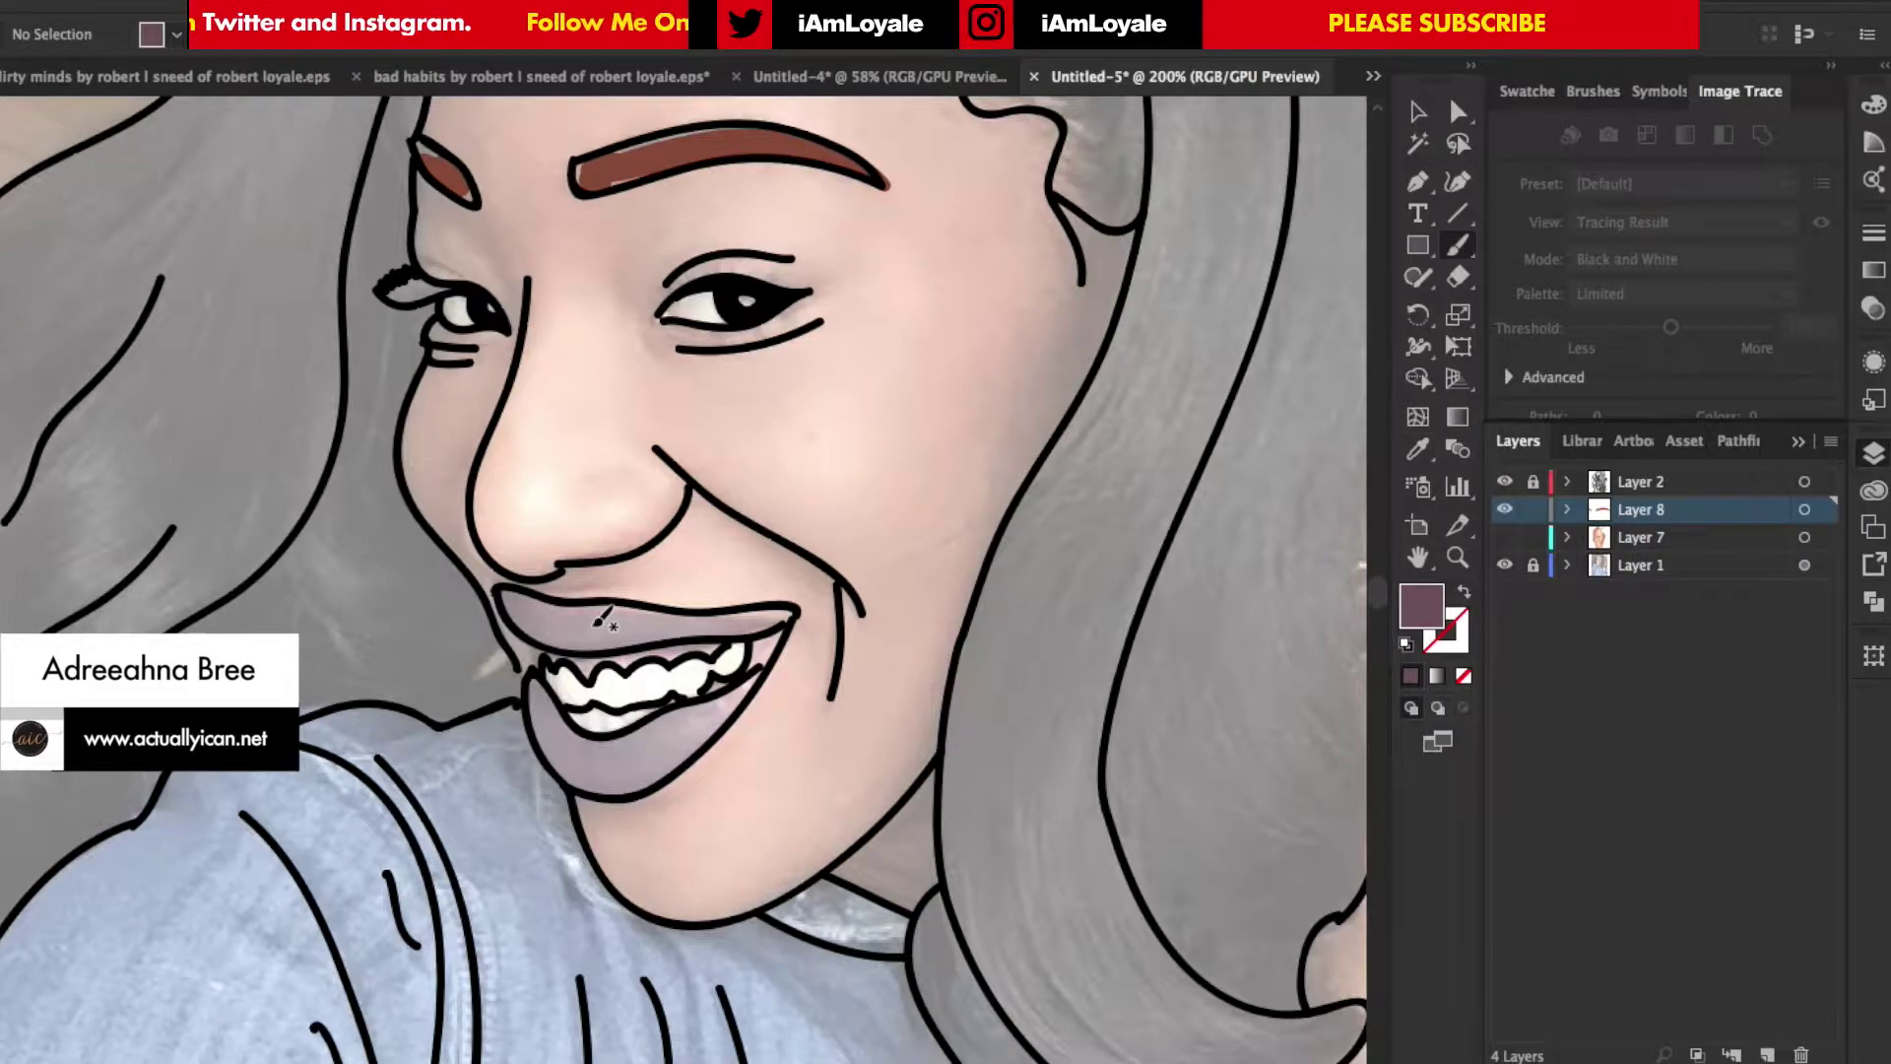
pyautogui.press('super+1')
pyautogui.hotkey('shift', 'x')
pyautogui.press('i')
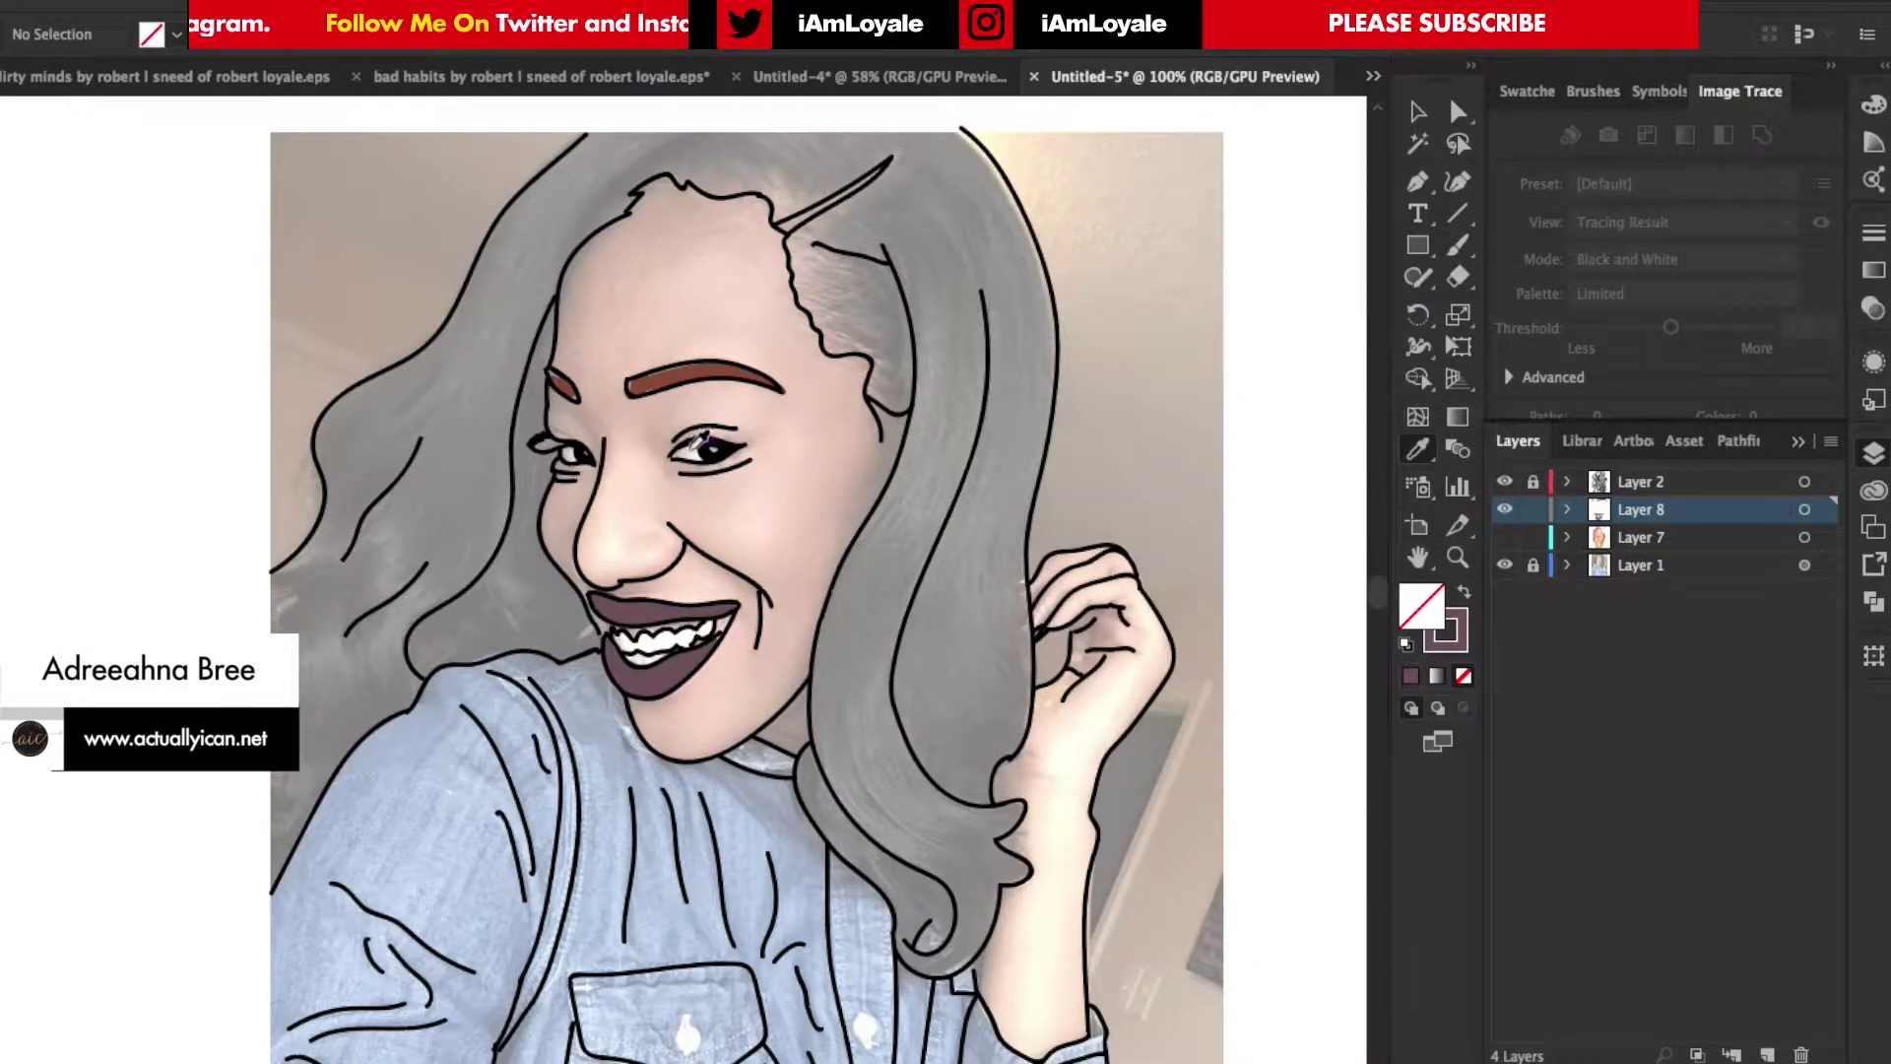
# Sample the cream colour of the eye and zoom in on the eye to paint it.
pyautogui.click(696, 448)
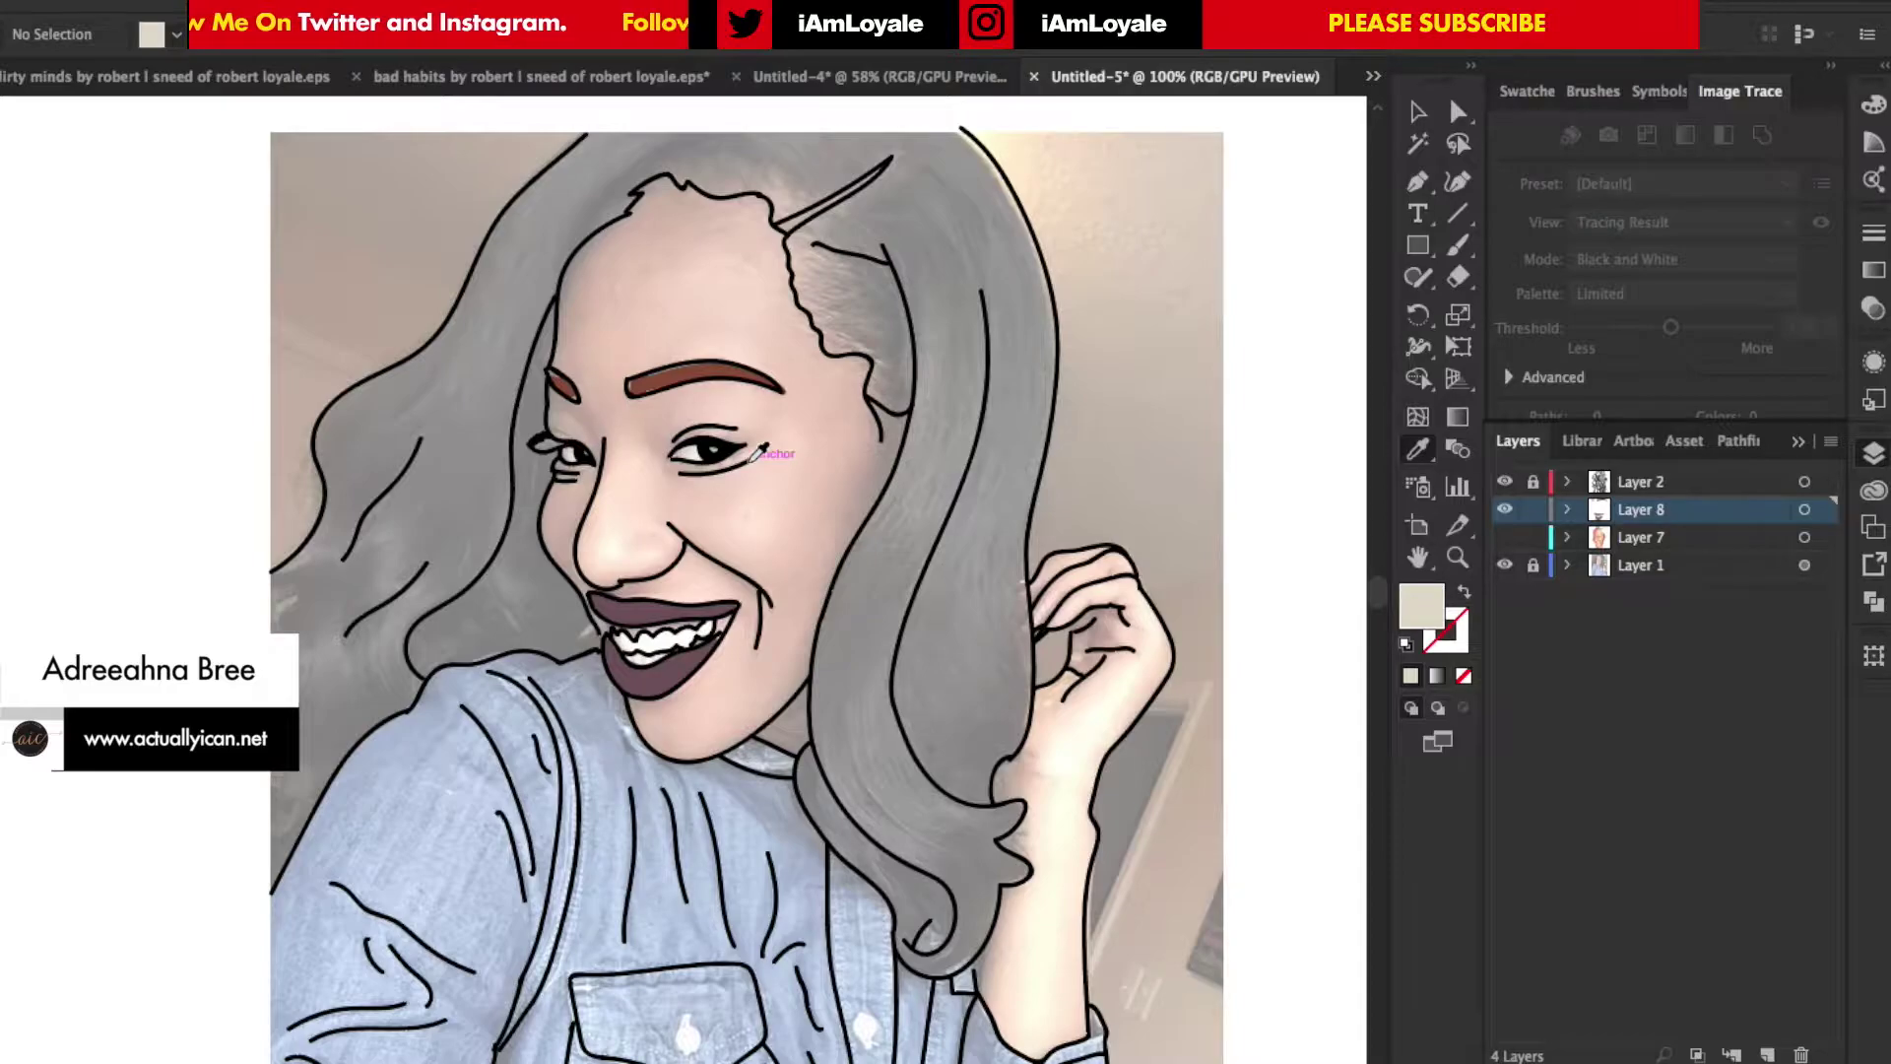
pyautogui.press('super+equal')
pyautogui.press('super+equal')
pyautogui.press('b')
pyautogui.scroll(5, 758, 451)
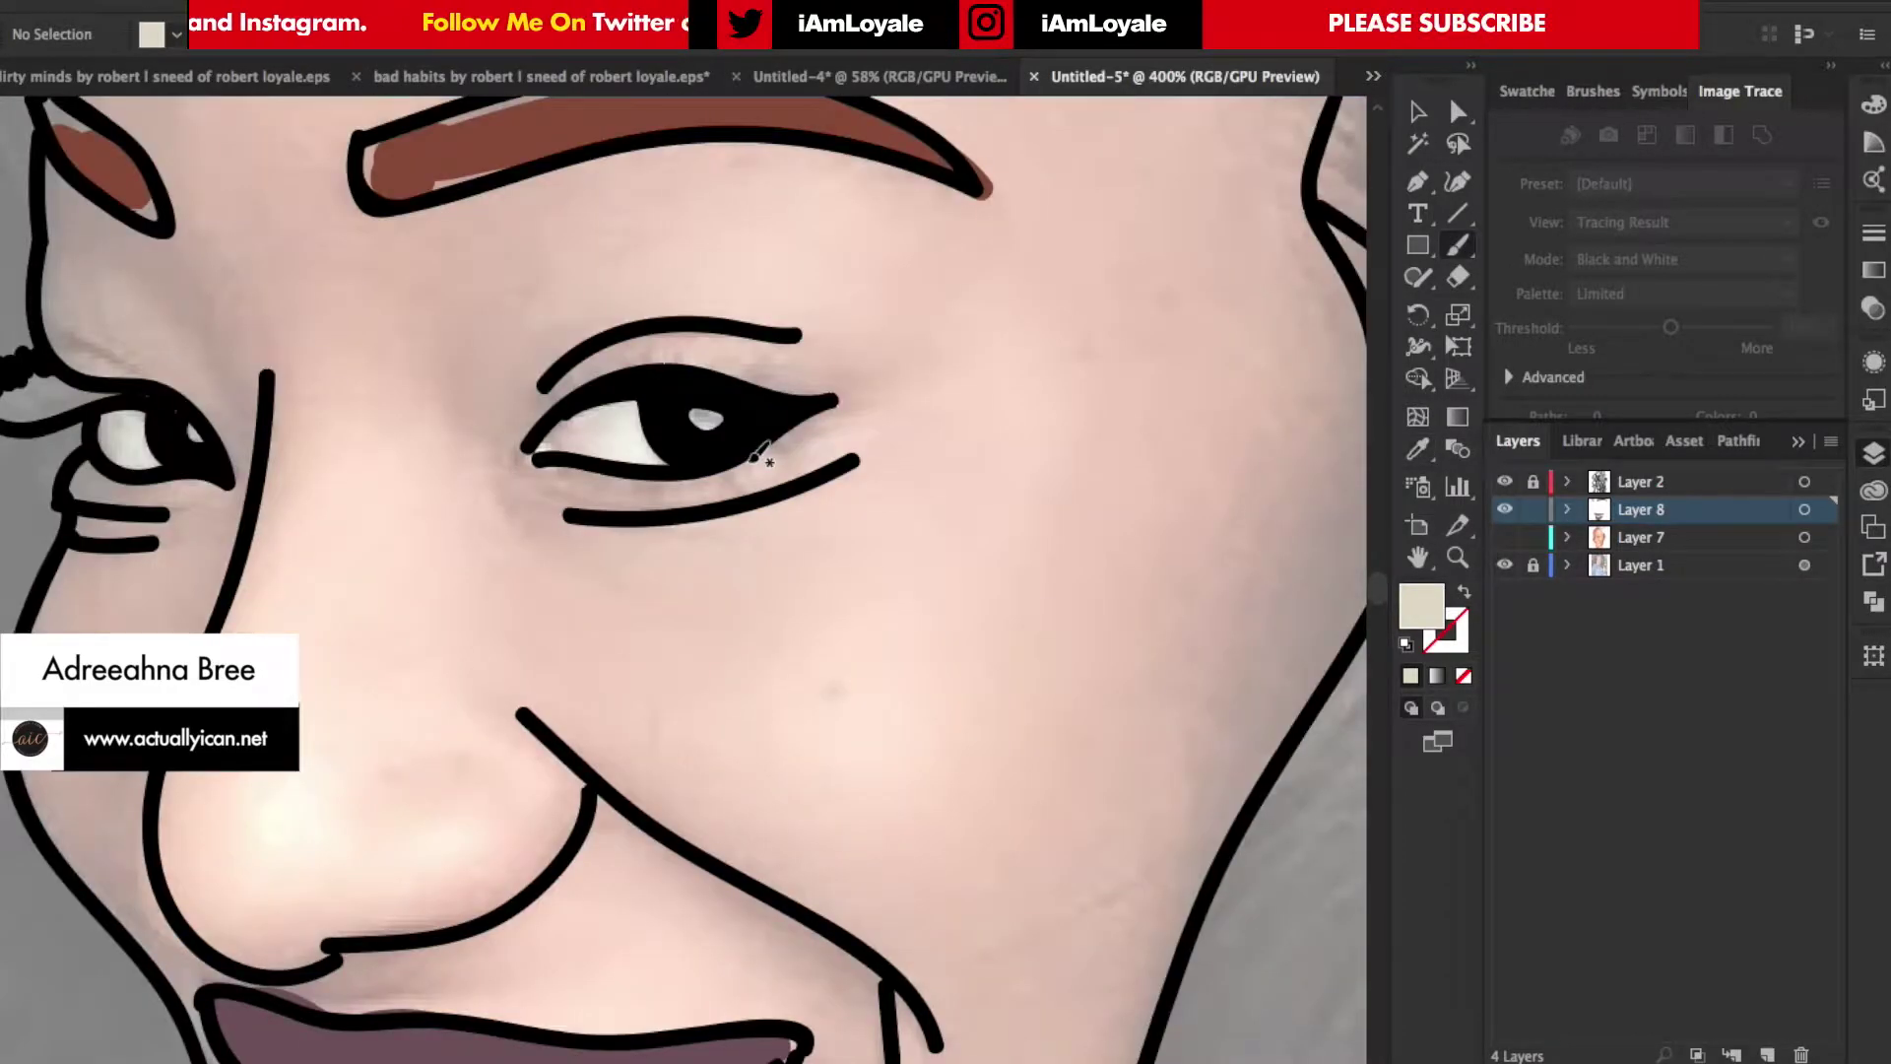
pyautogui.press('super+minus')
pyautogui.press('super+minus')
pyautogui.press('super+minus')
pyautogui.hotkey('shift', 'x')
pyautogui.click(1417, 451)
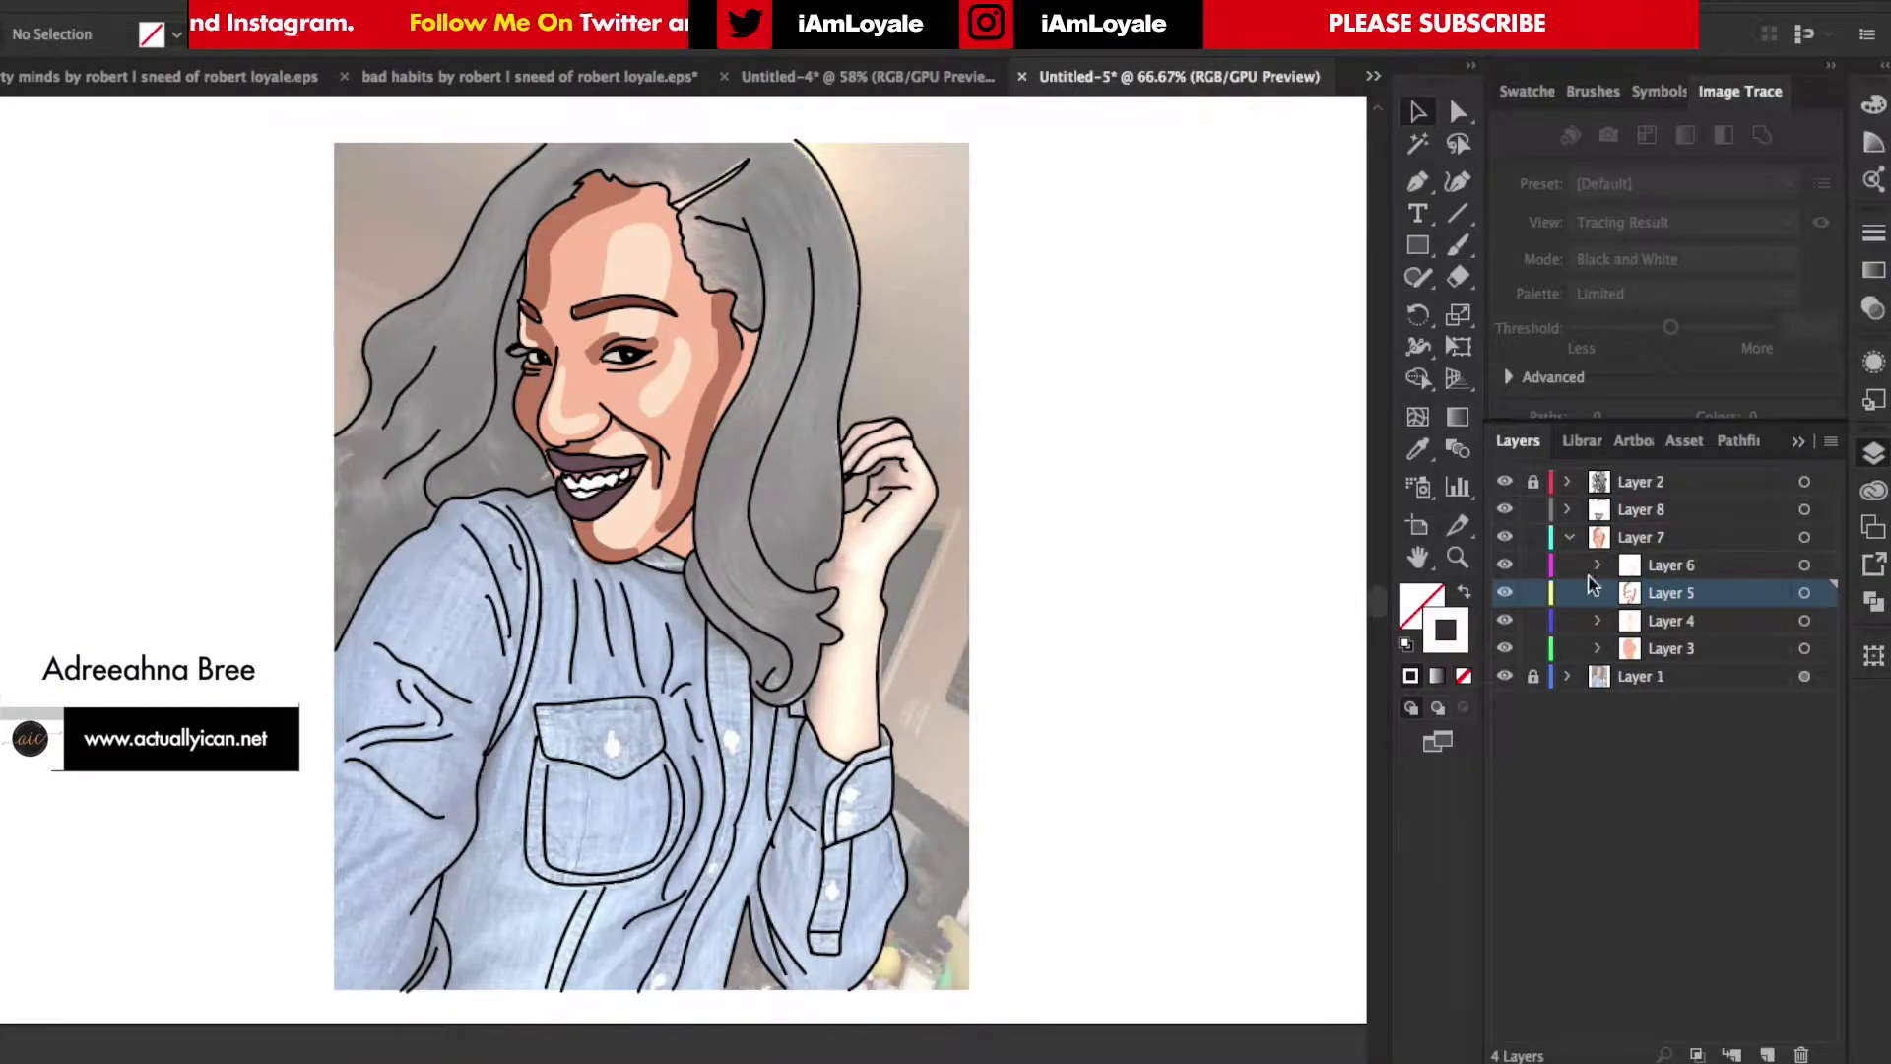
# Select all highlight shapes on Layer 4 and set their opacity to 54%.
pyautogui.click(645, 261)
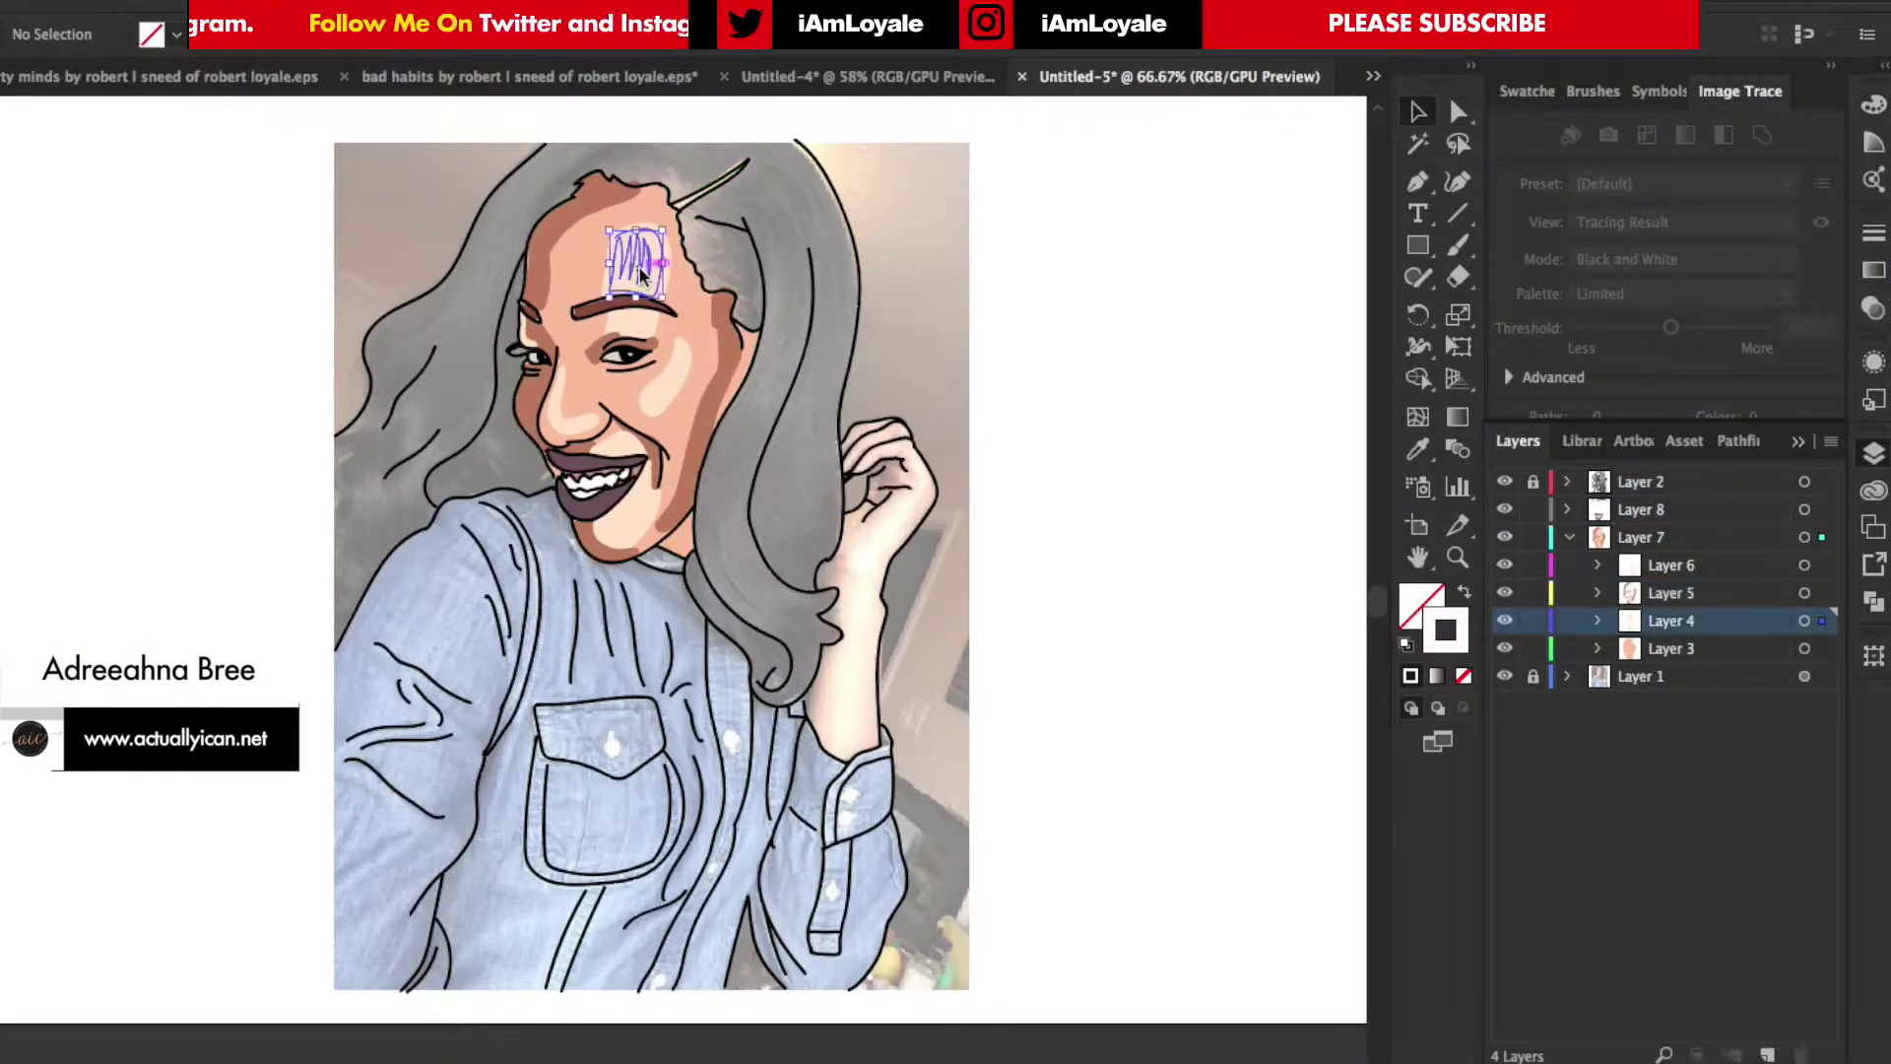
pyautogui.click(1804, 620)
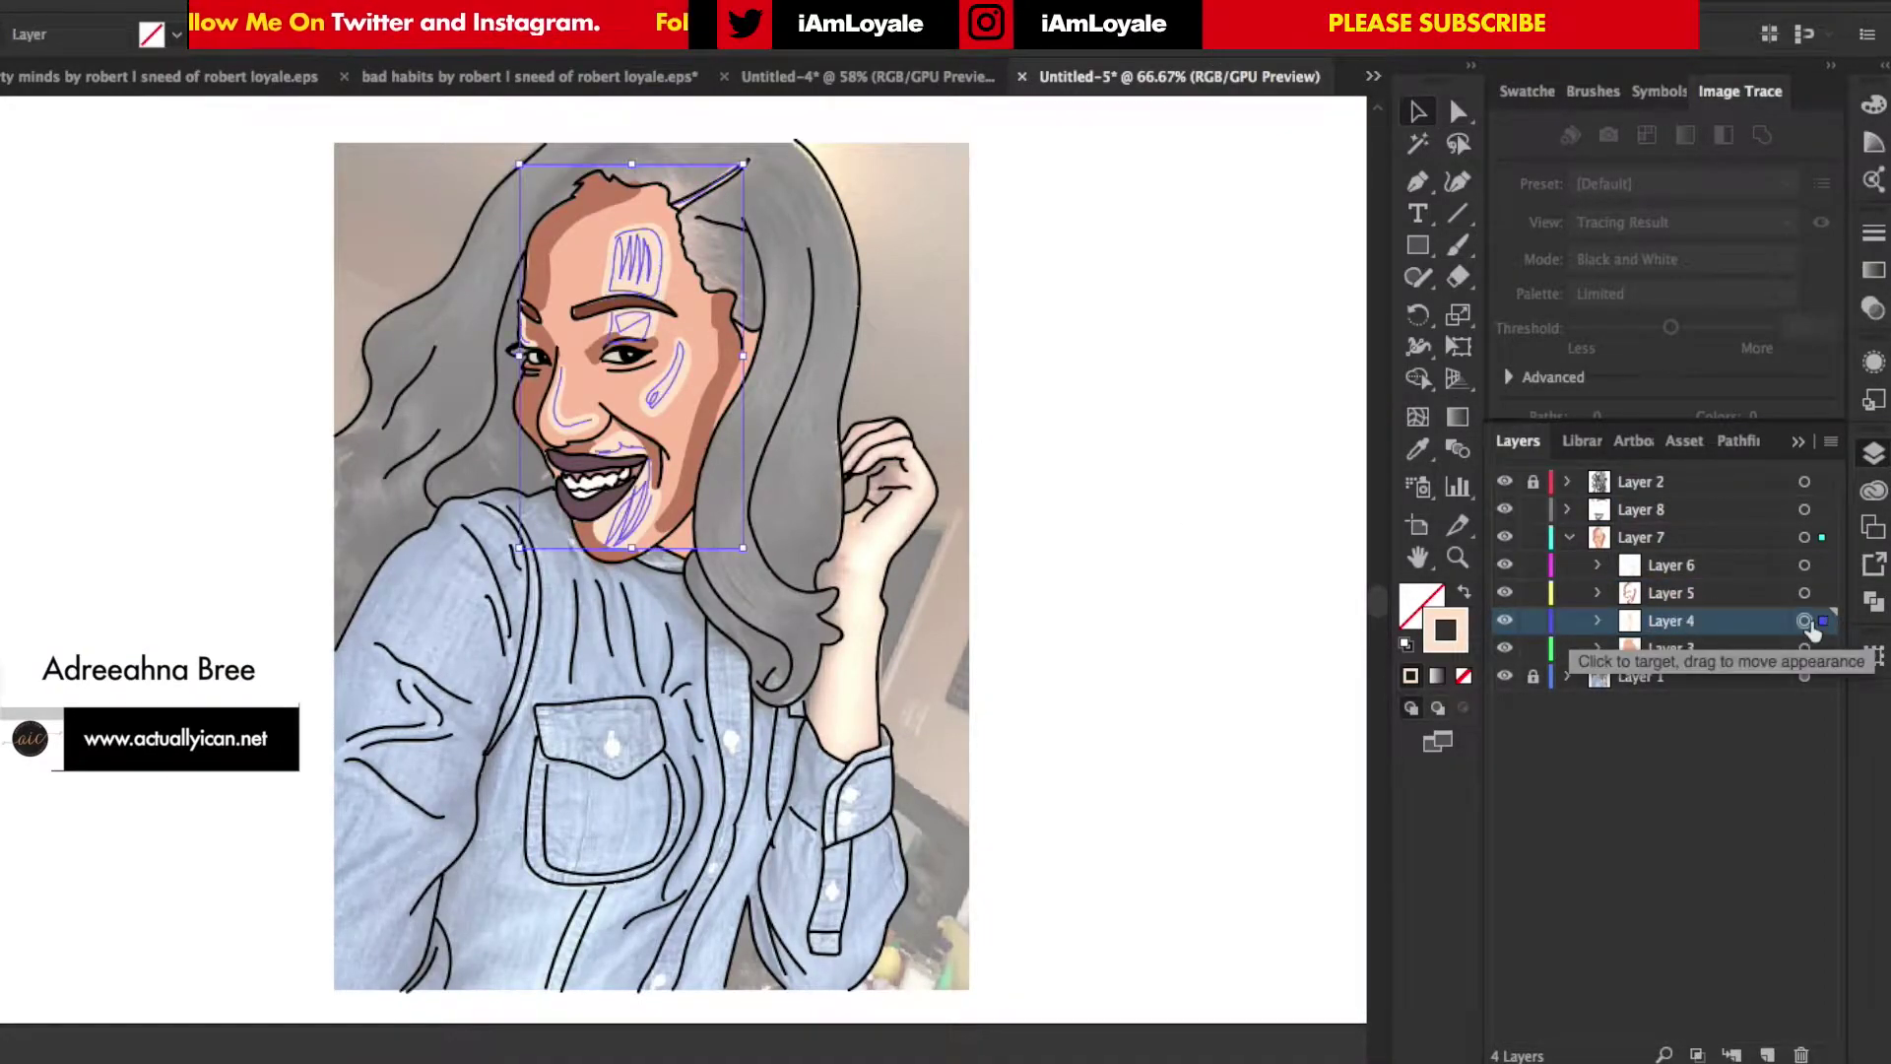
pyautogui.click(1871, 310)
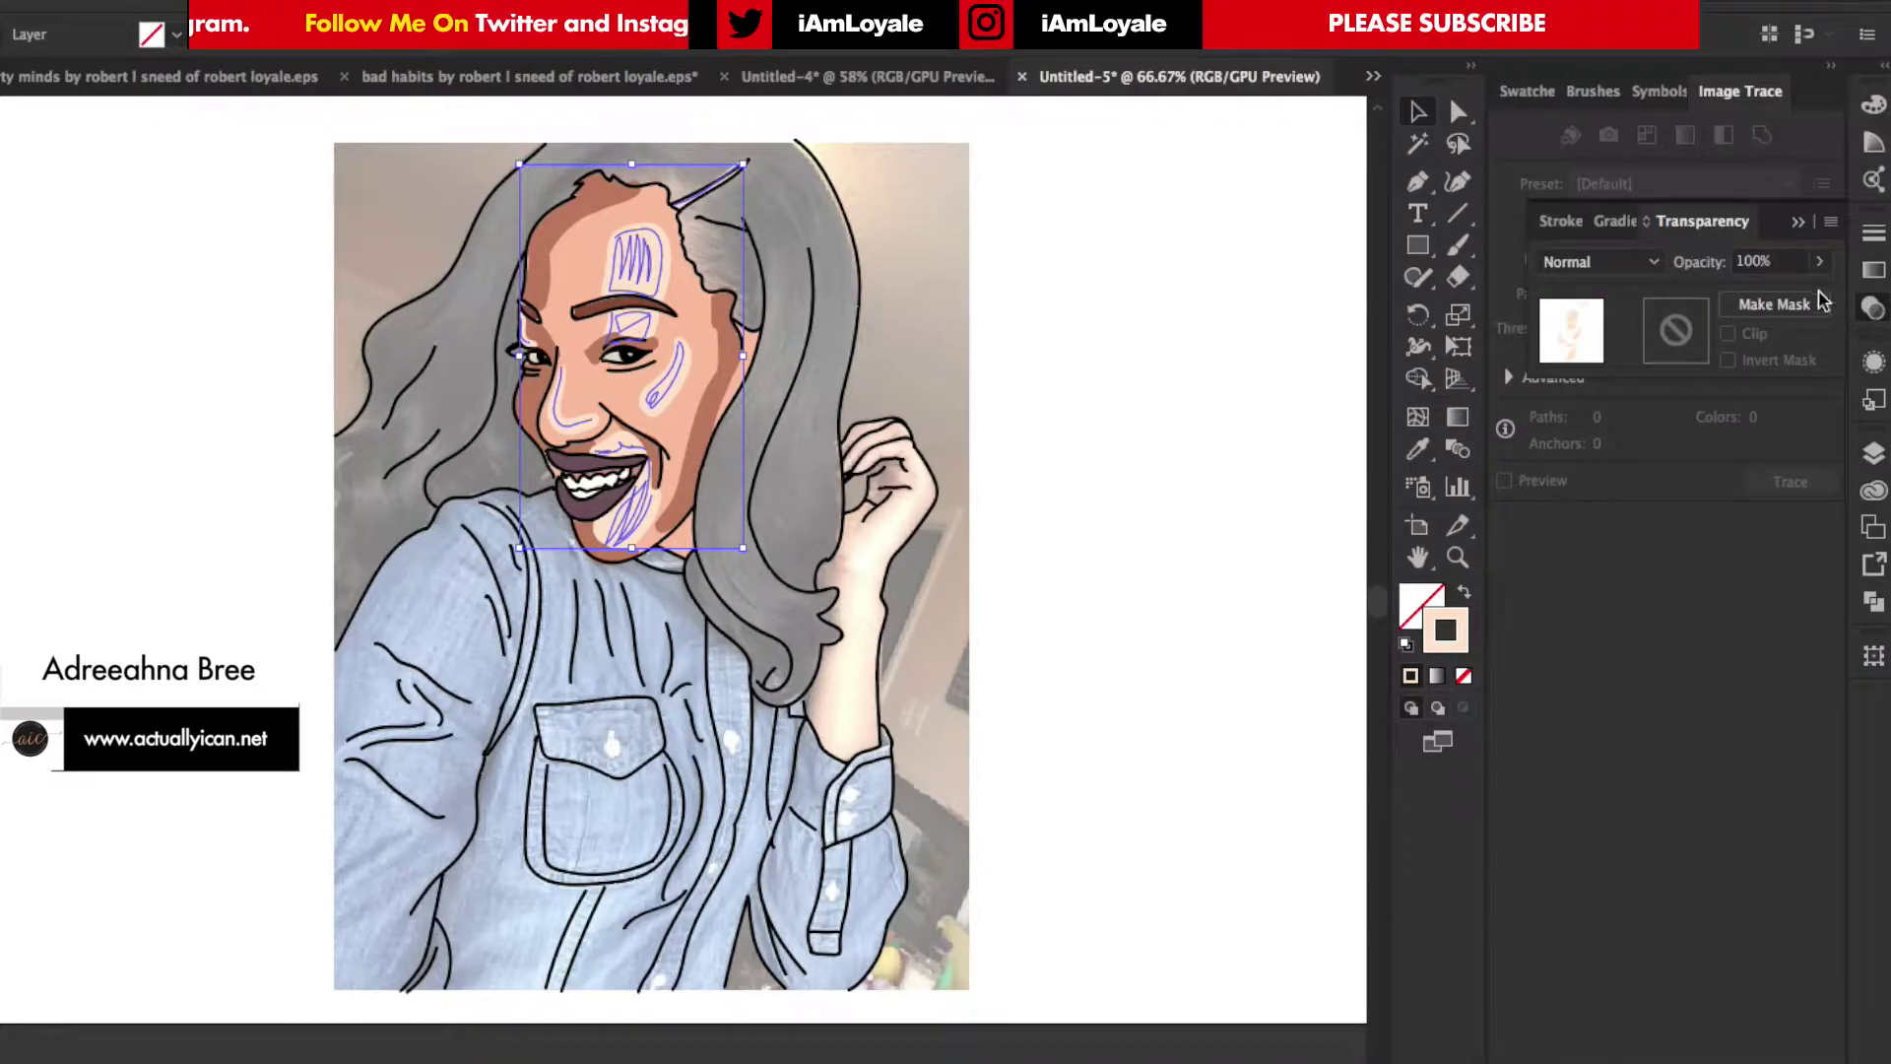
pyautogui.click(1769, 295)
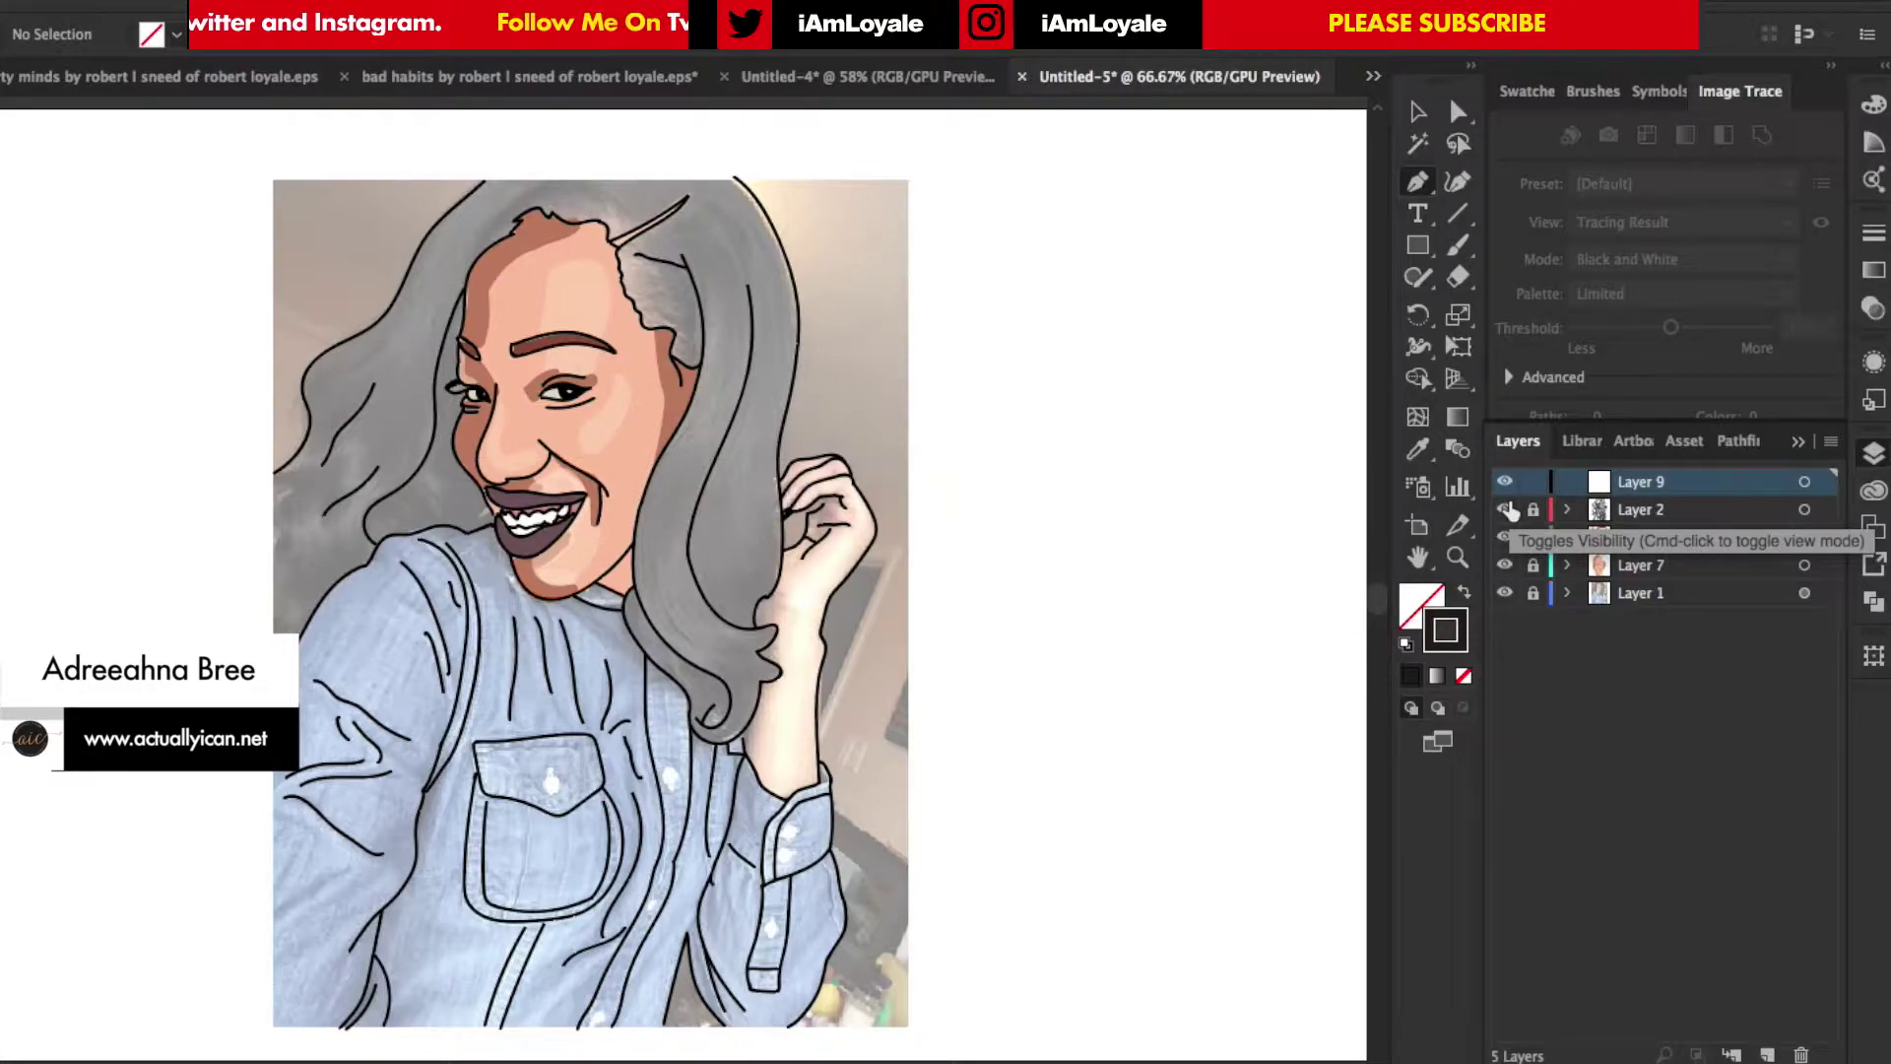
# Zoom in, make black the fill colour and pick the Curvature tool.
pyautogui.press('super+equal')
pyautogui.press('super+equal')
pyautogui.press('i')
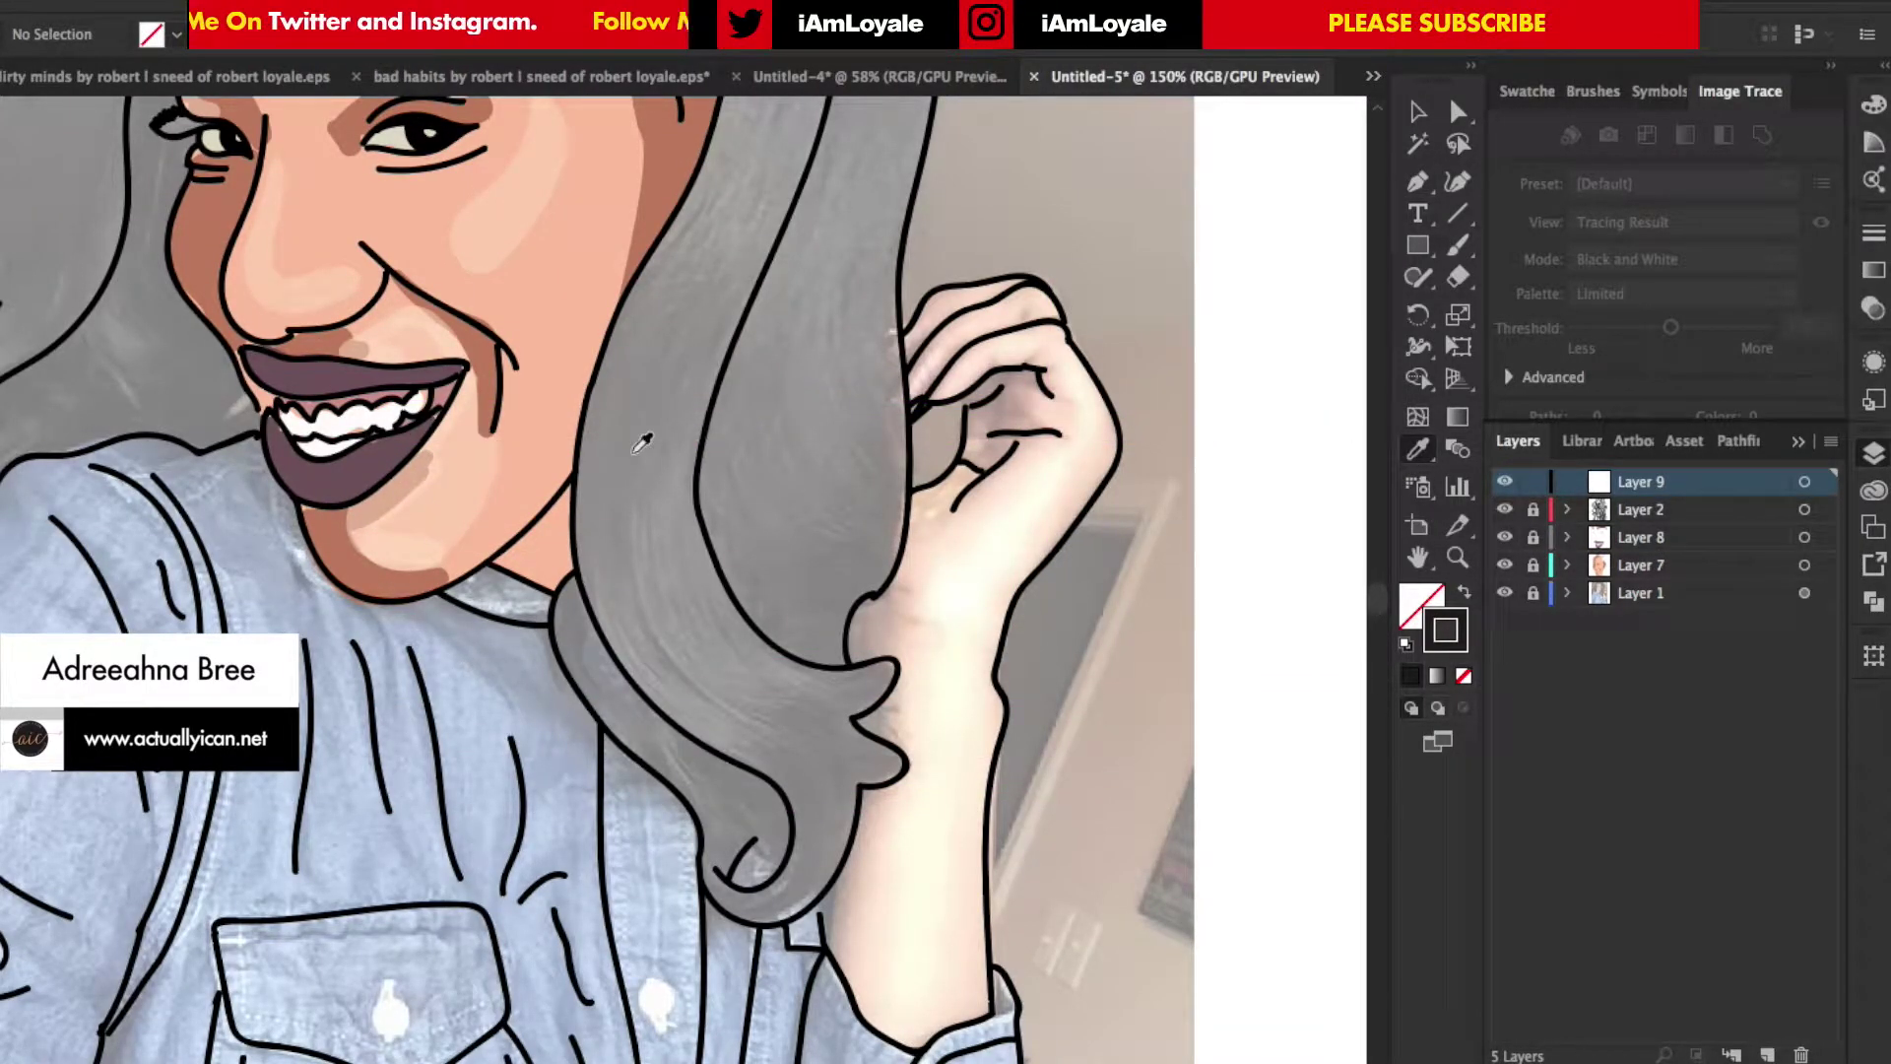
pyautogui.hotkey('shift', 'x')
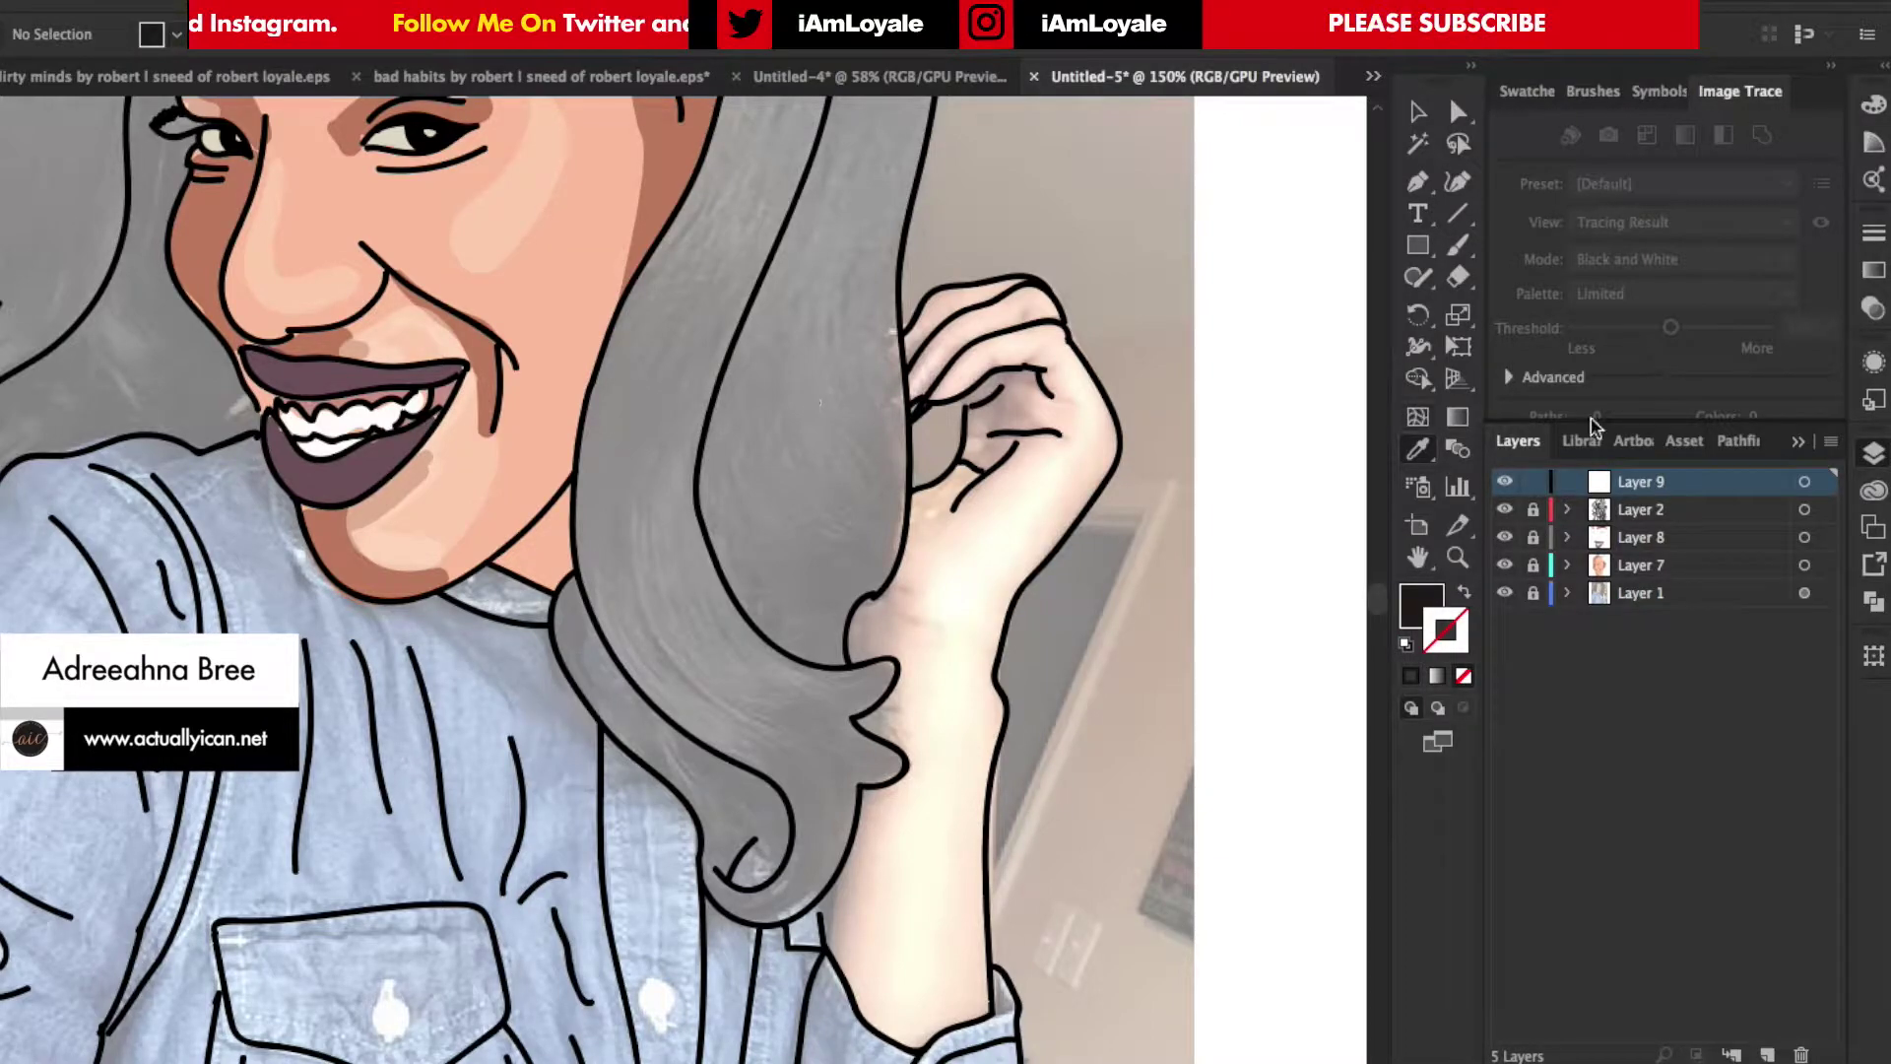
pyautogui.click(1420, 183)
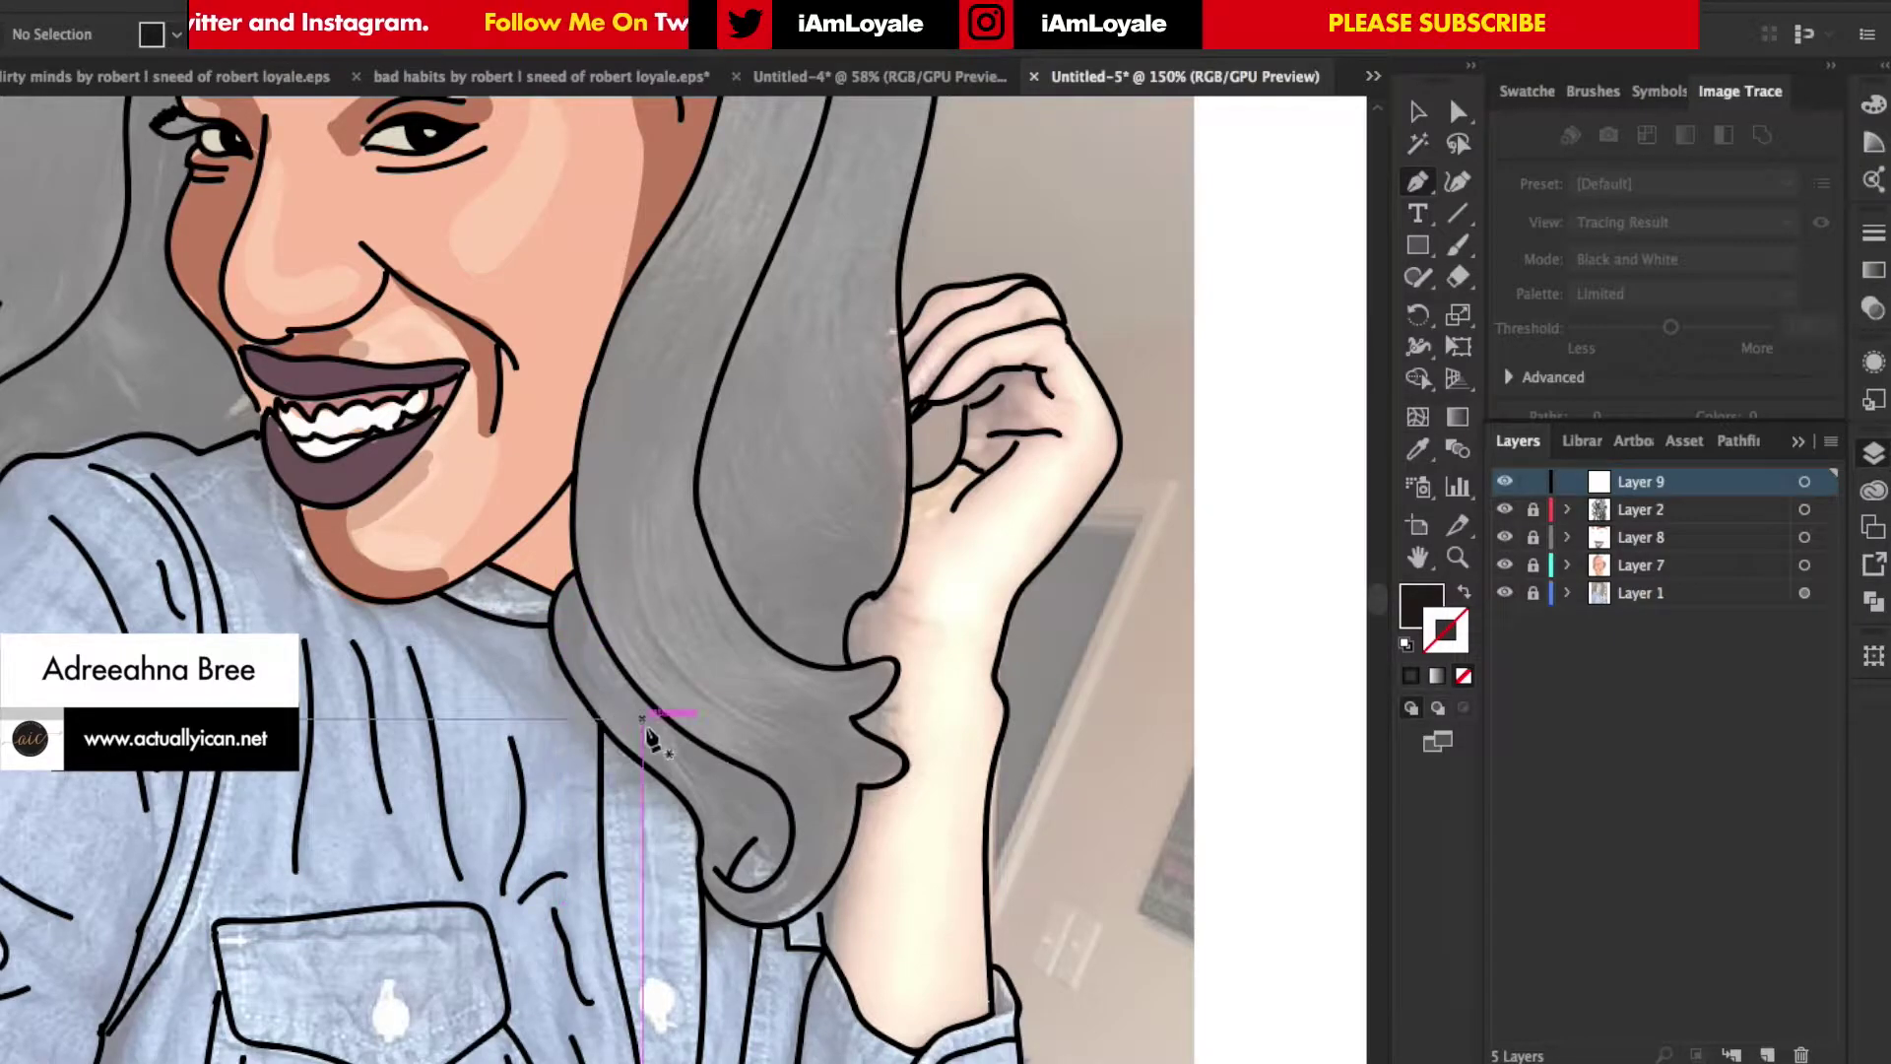
pyautogui.scroll(2, 725, 843)
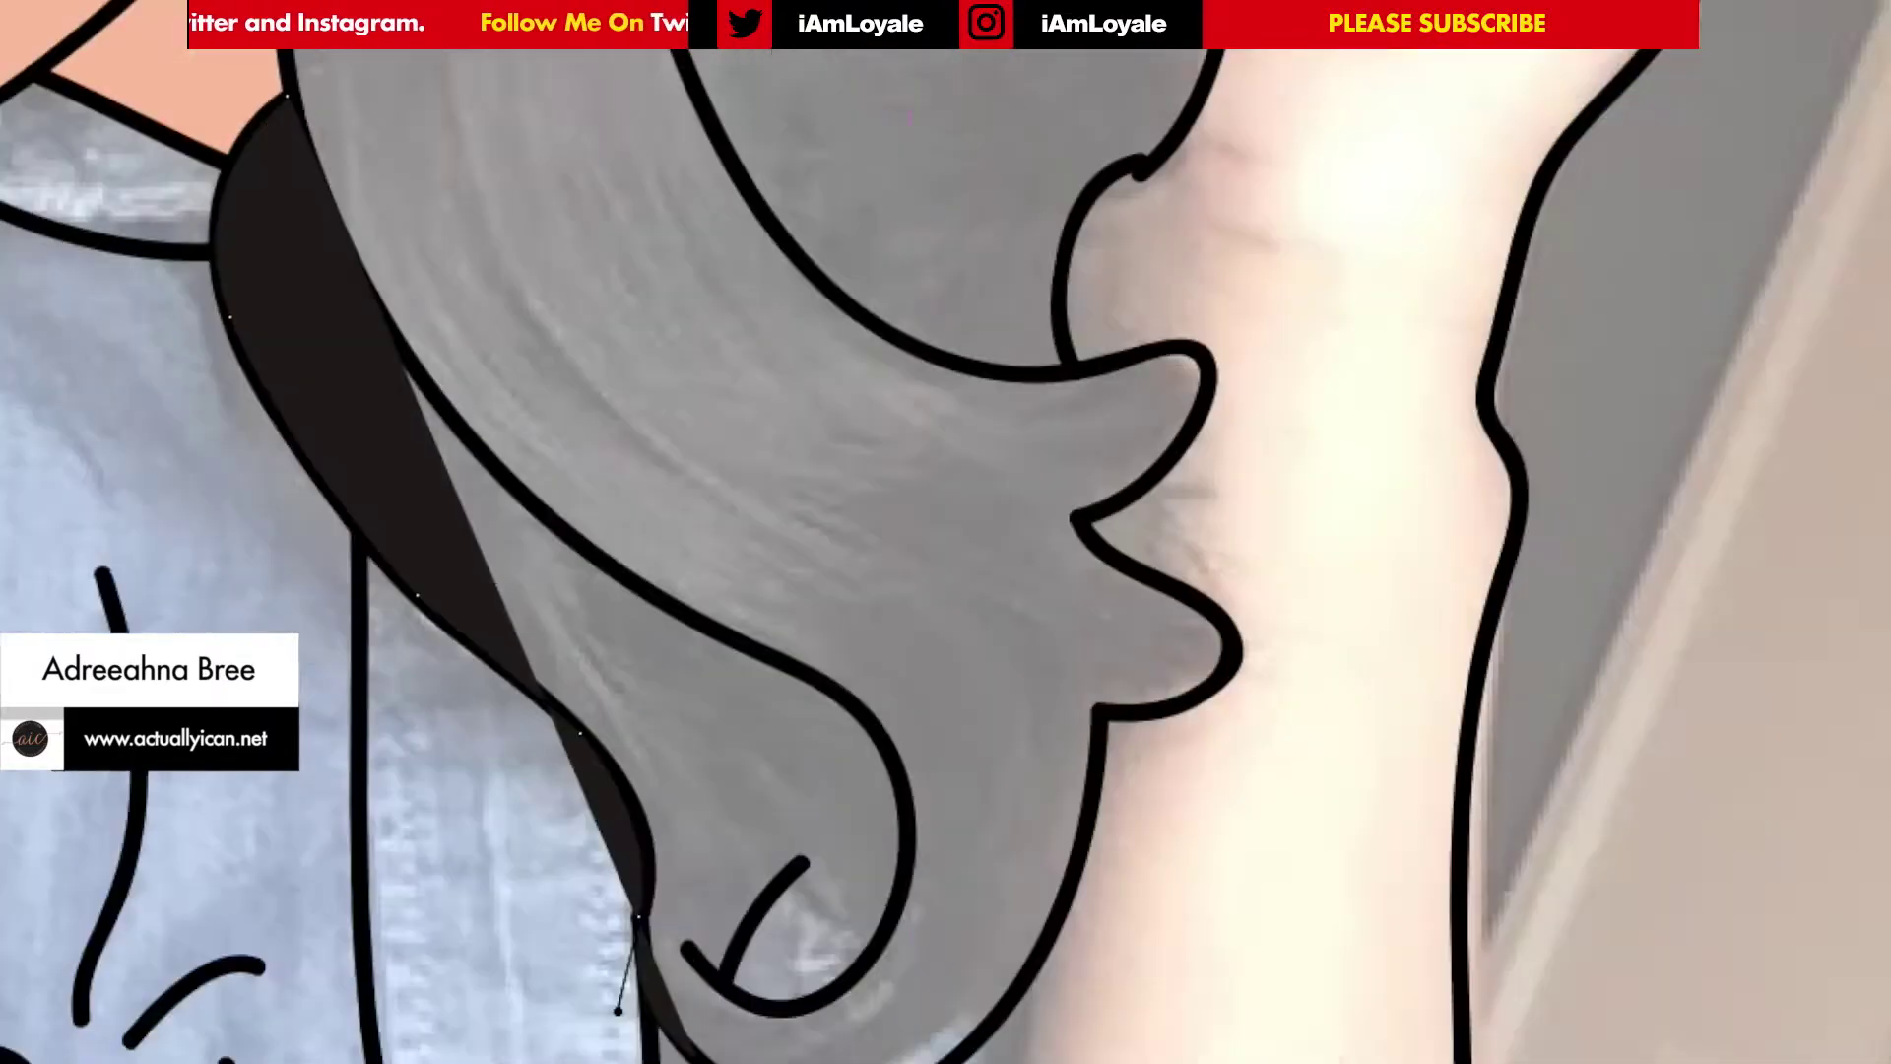
# Trace the hair outline with curved anchors over the head and along the shoulders.
pyautogui.moveTo(1095, 706); pyautogui.dragTo(1123, 673)
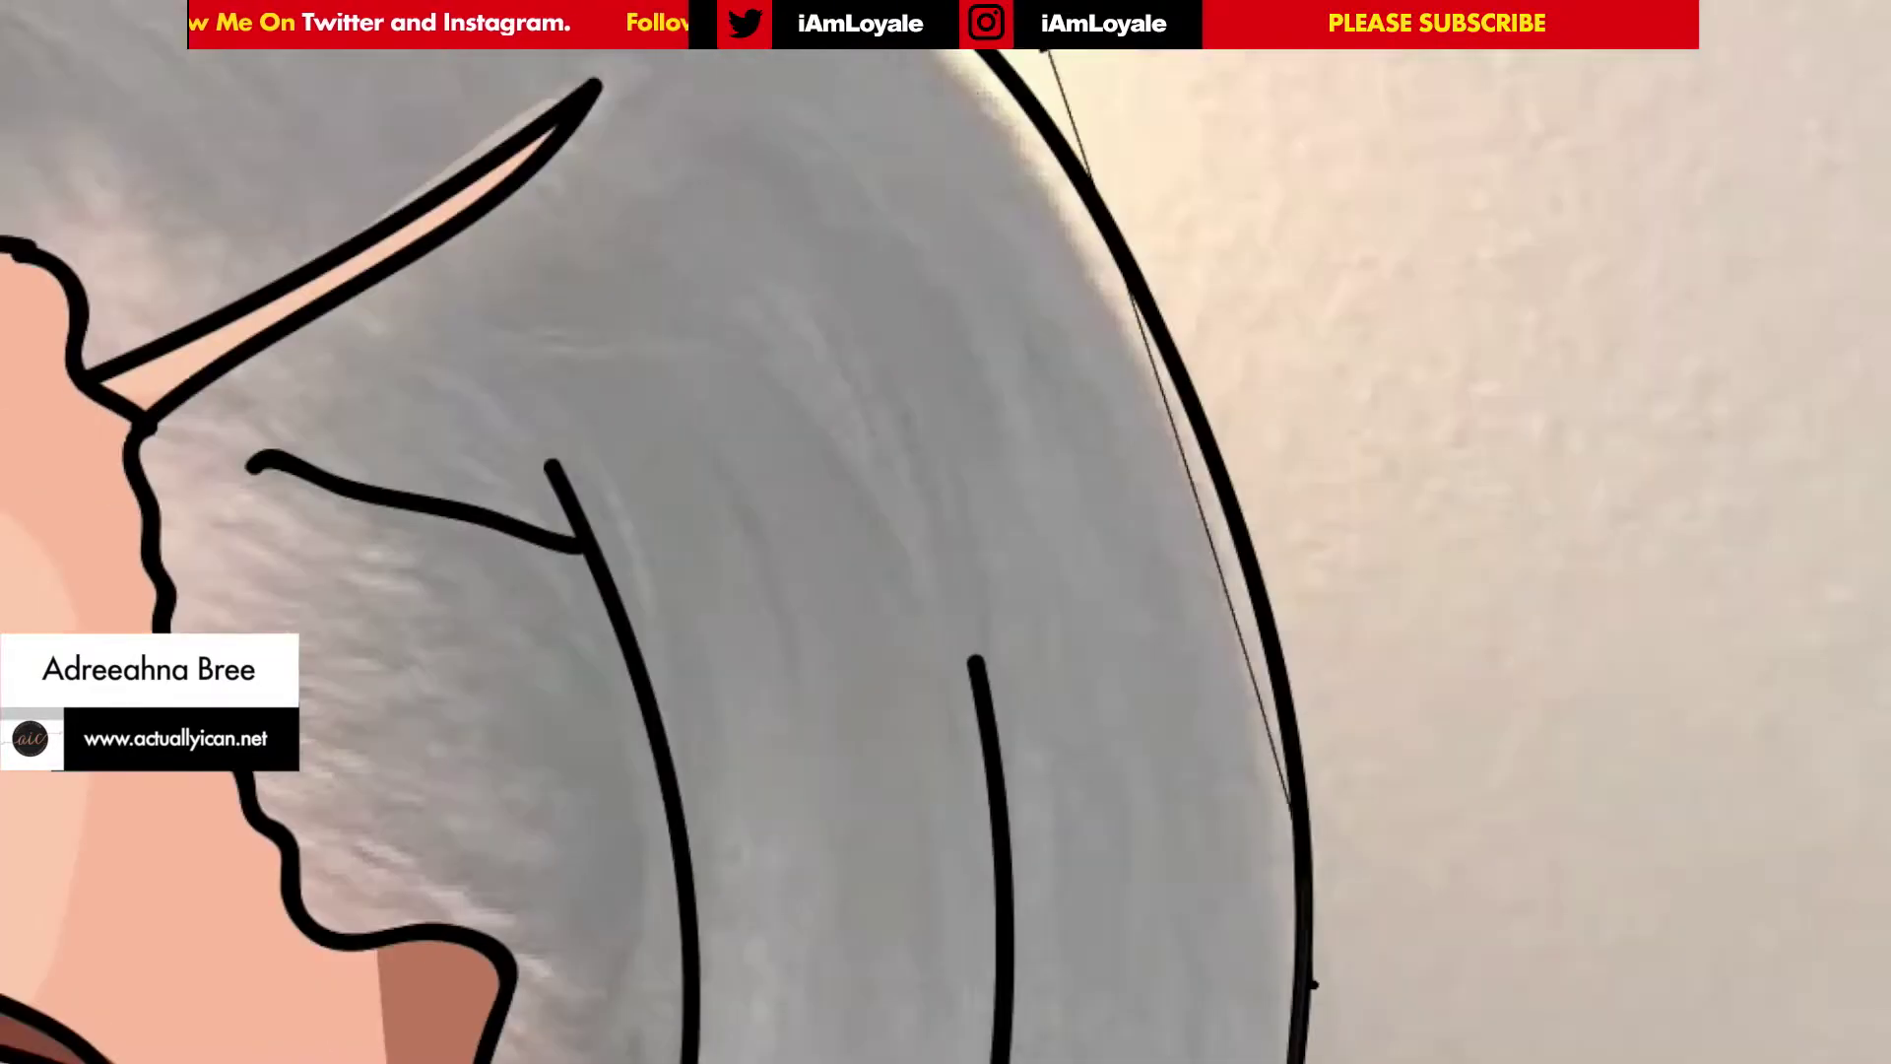
pyautogui.moveTo(949, 219); pyautogui.dragTo(721, 101)
pyautogui.moveTo(246, 591); pyautogui.dragTo(286, 612)
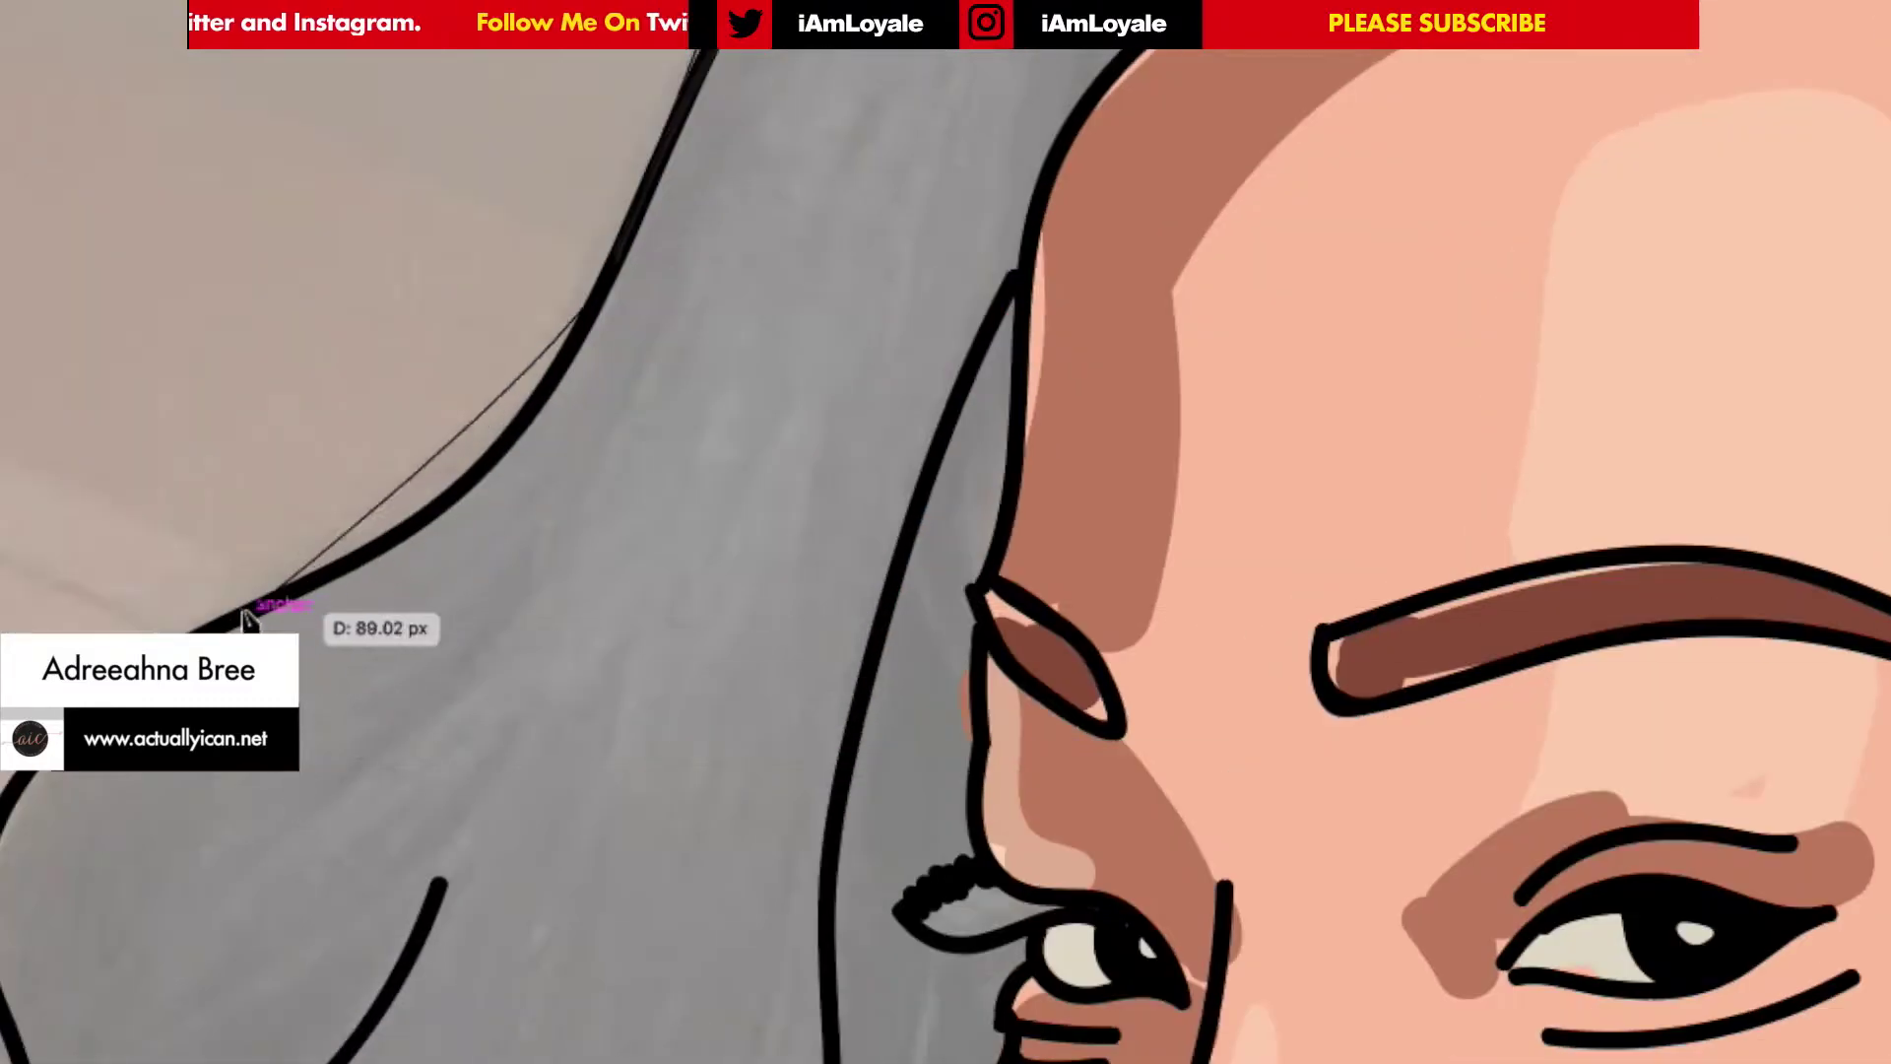
pyautogui.moveTo(274, 755); pyautogui.dragTo(316, 1025)
pyautogui.moveTo(556, 704); pyautogui.dragTo(581, 684)
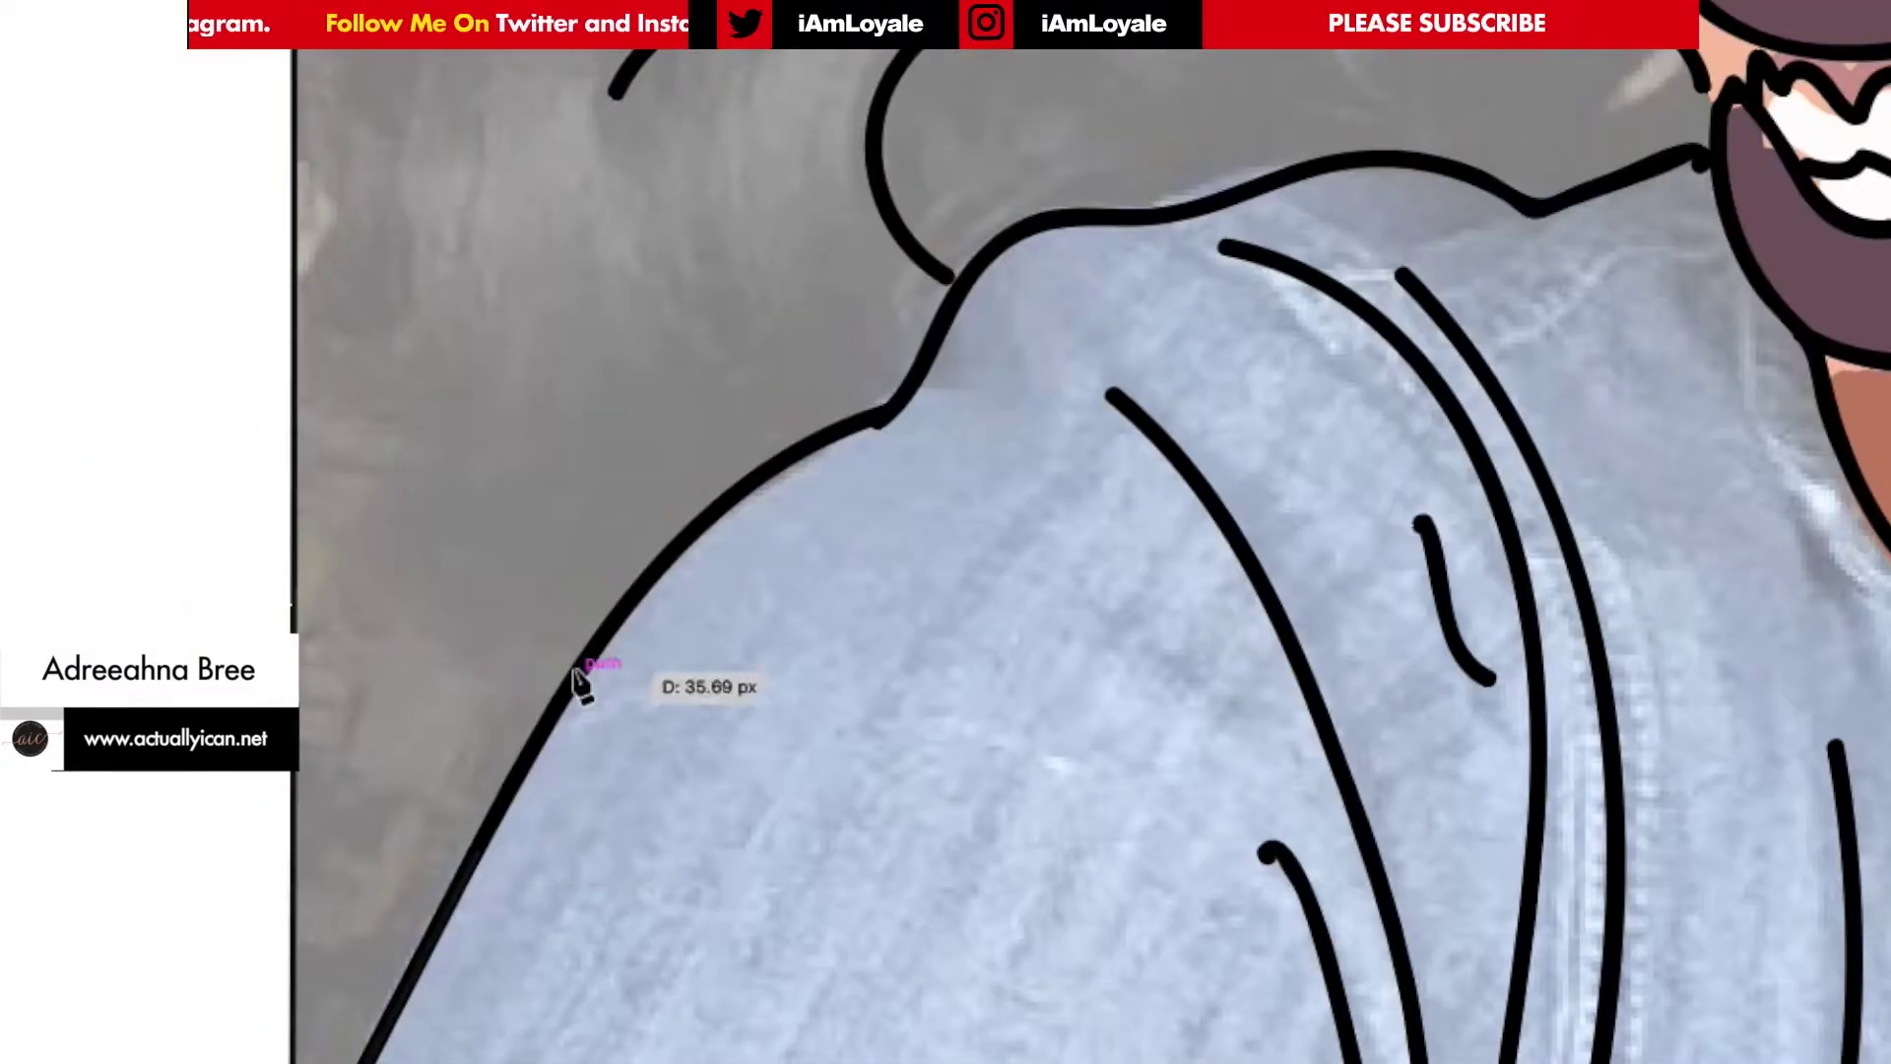
pyautogui.moveTo(1025, 225); pyautogui.dragTo(1034, 219)
pyautogui.moveTo(1522, 209); pyautogui.dragTo(1532, 203)
pyautogui.moveTo(1748, 59); pyautogui.dragTo(1760, 50)
pyautogui.moveTo(1359, 217); pyautogui.dragTo(1362, 61)
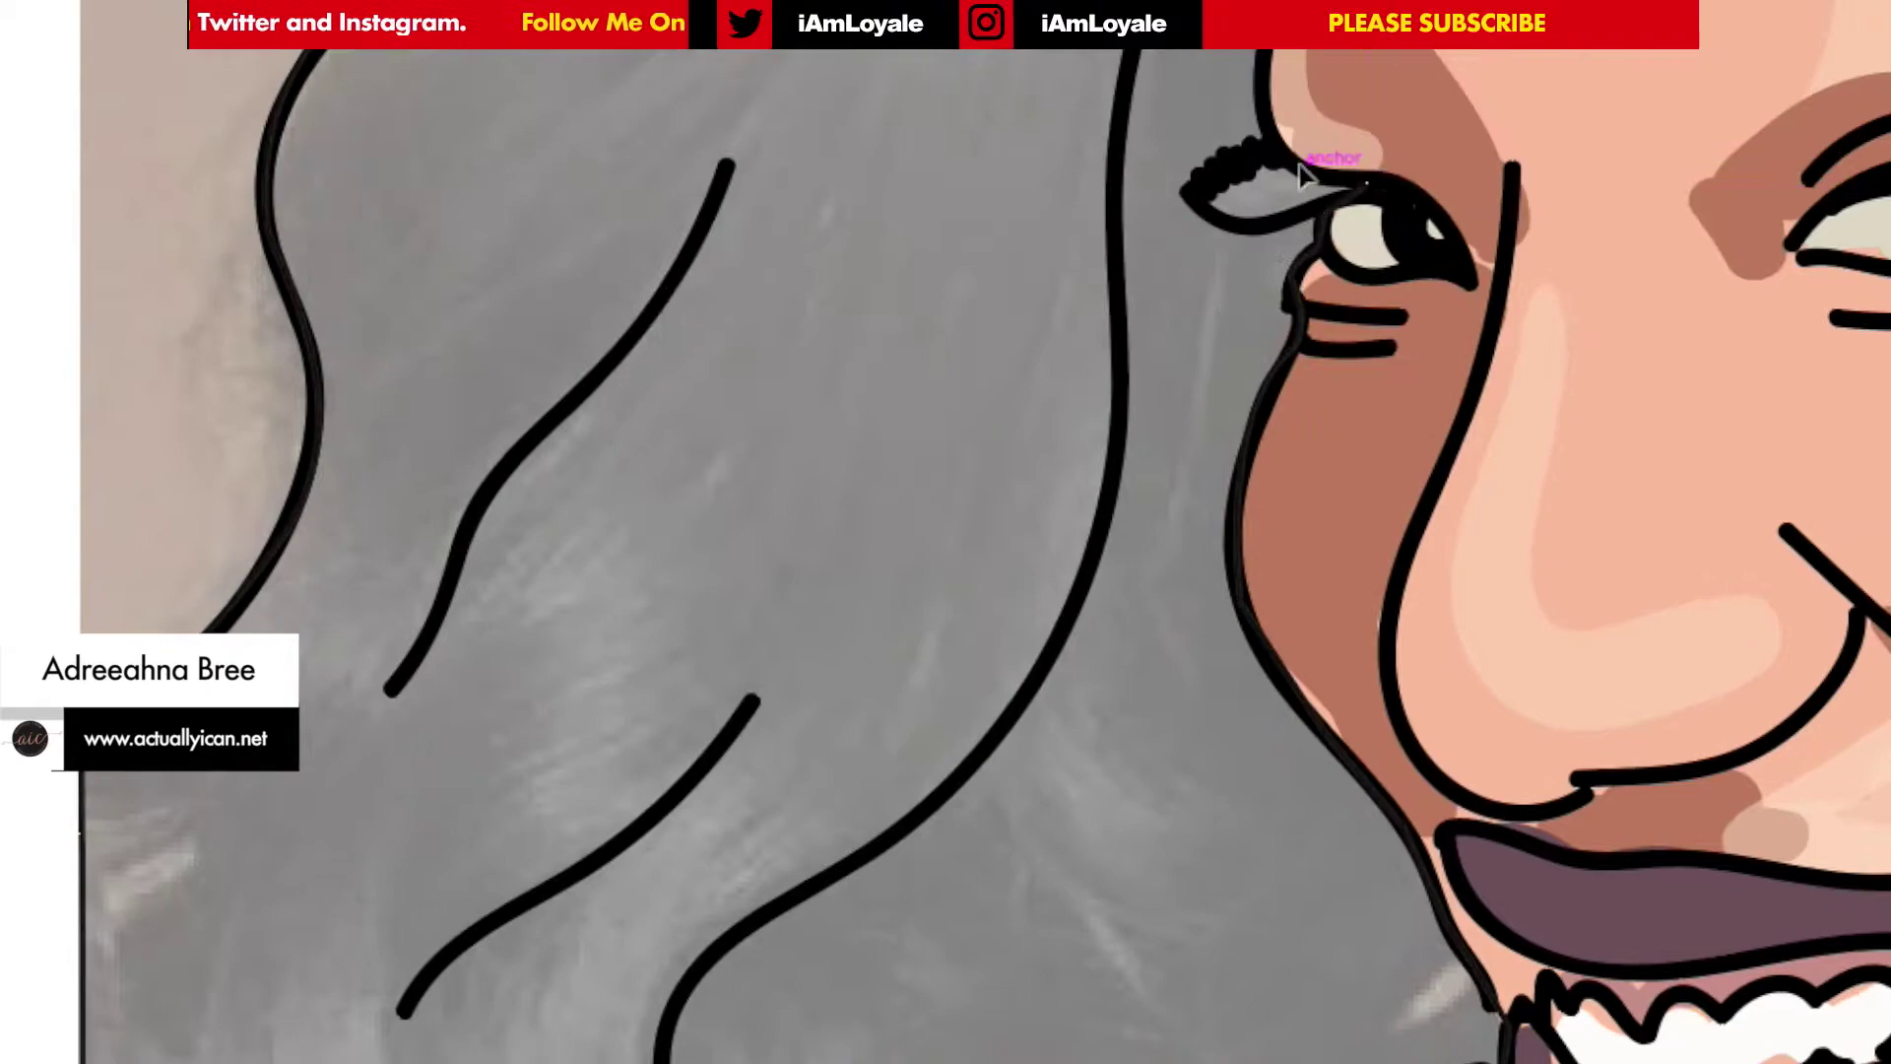
# Finish the hair path along the face edge, the pointed forehead strand and down the face side.
pyautogui.moveTo(1165, 169); pyautogui.dragTo(1246, 147)
pyautogui.moveTo(1142, 531); pyautogui.dragTo(1280, 419)
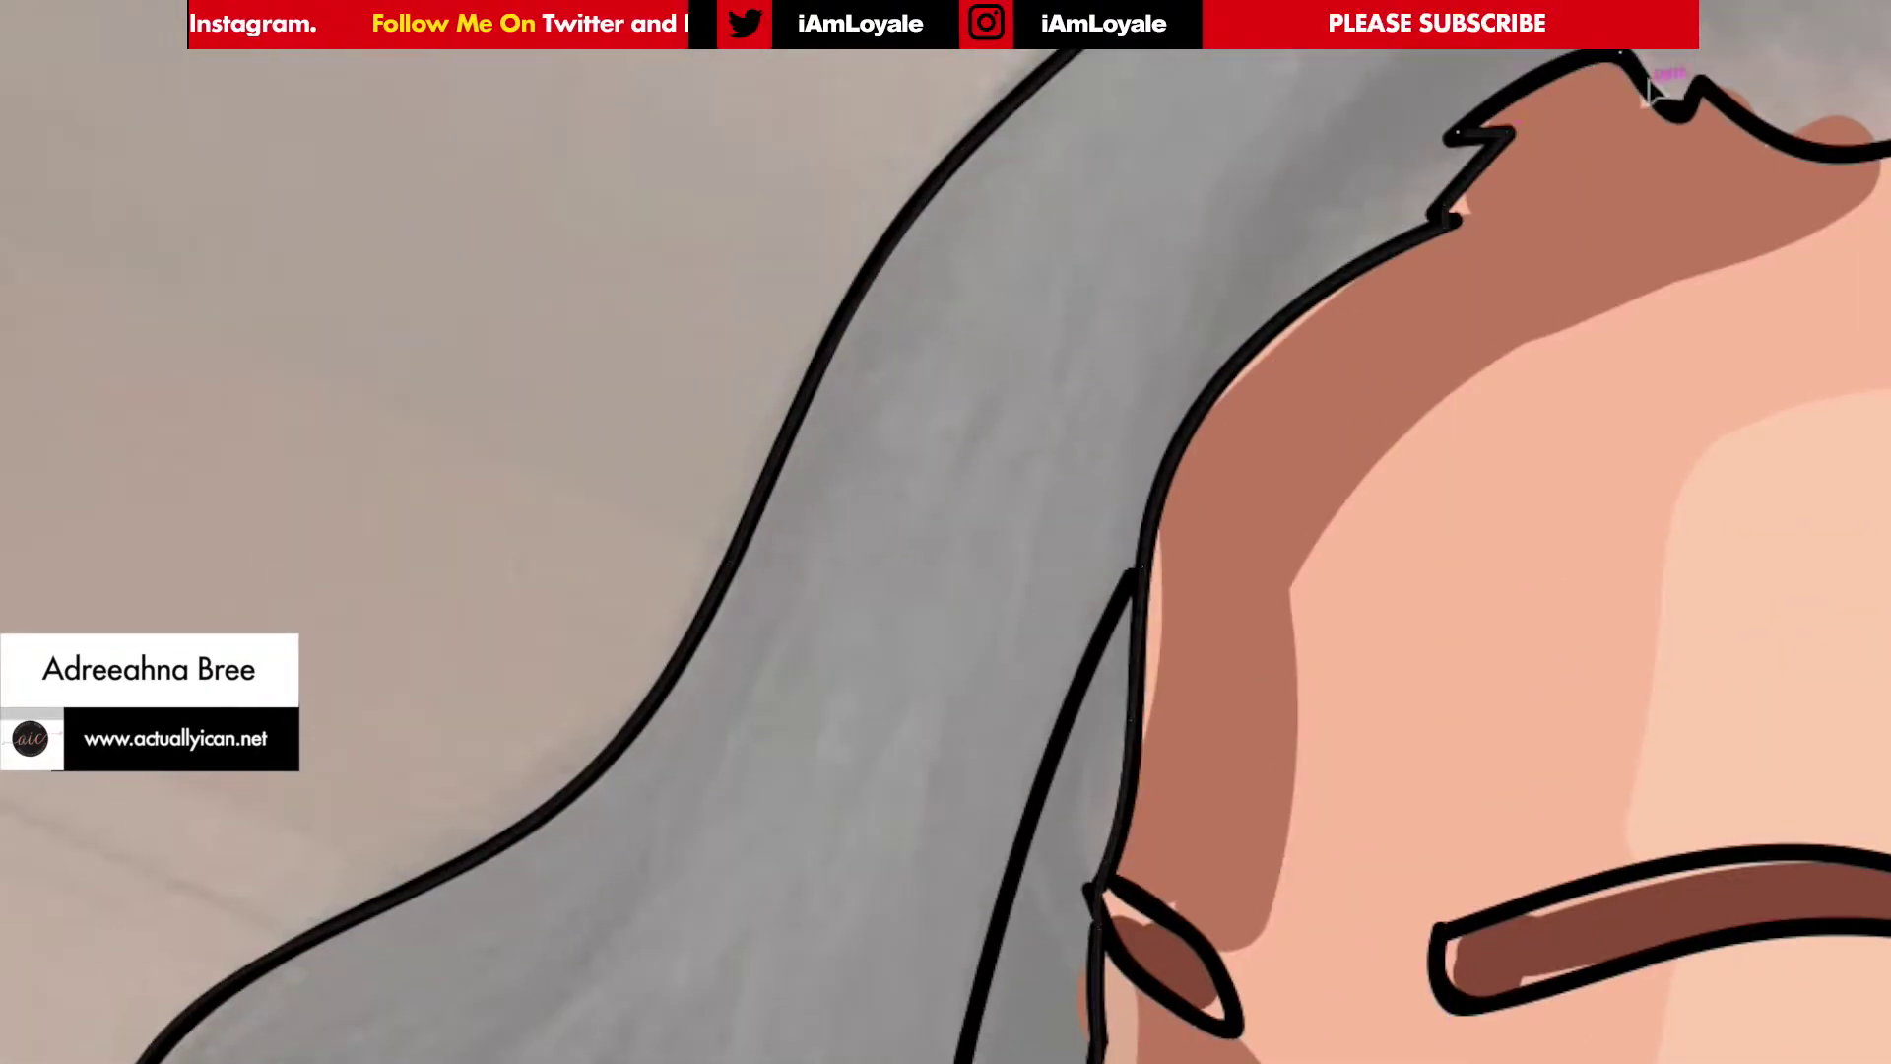
pyautogui.moveTo(1576, 212); pyautogui.dragTo(1618, 186)
pyautogui.moveTo(1521, 325); pyautogui.dragTo(1530, 338)
pyautogui.moveTo(1443, 418); pyautogui.dragTo(1455, 449)
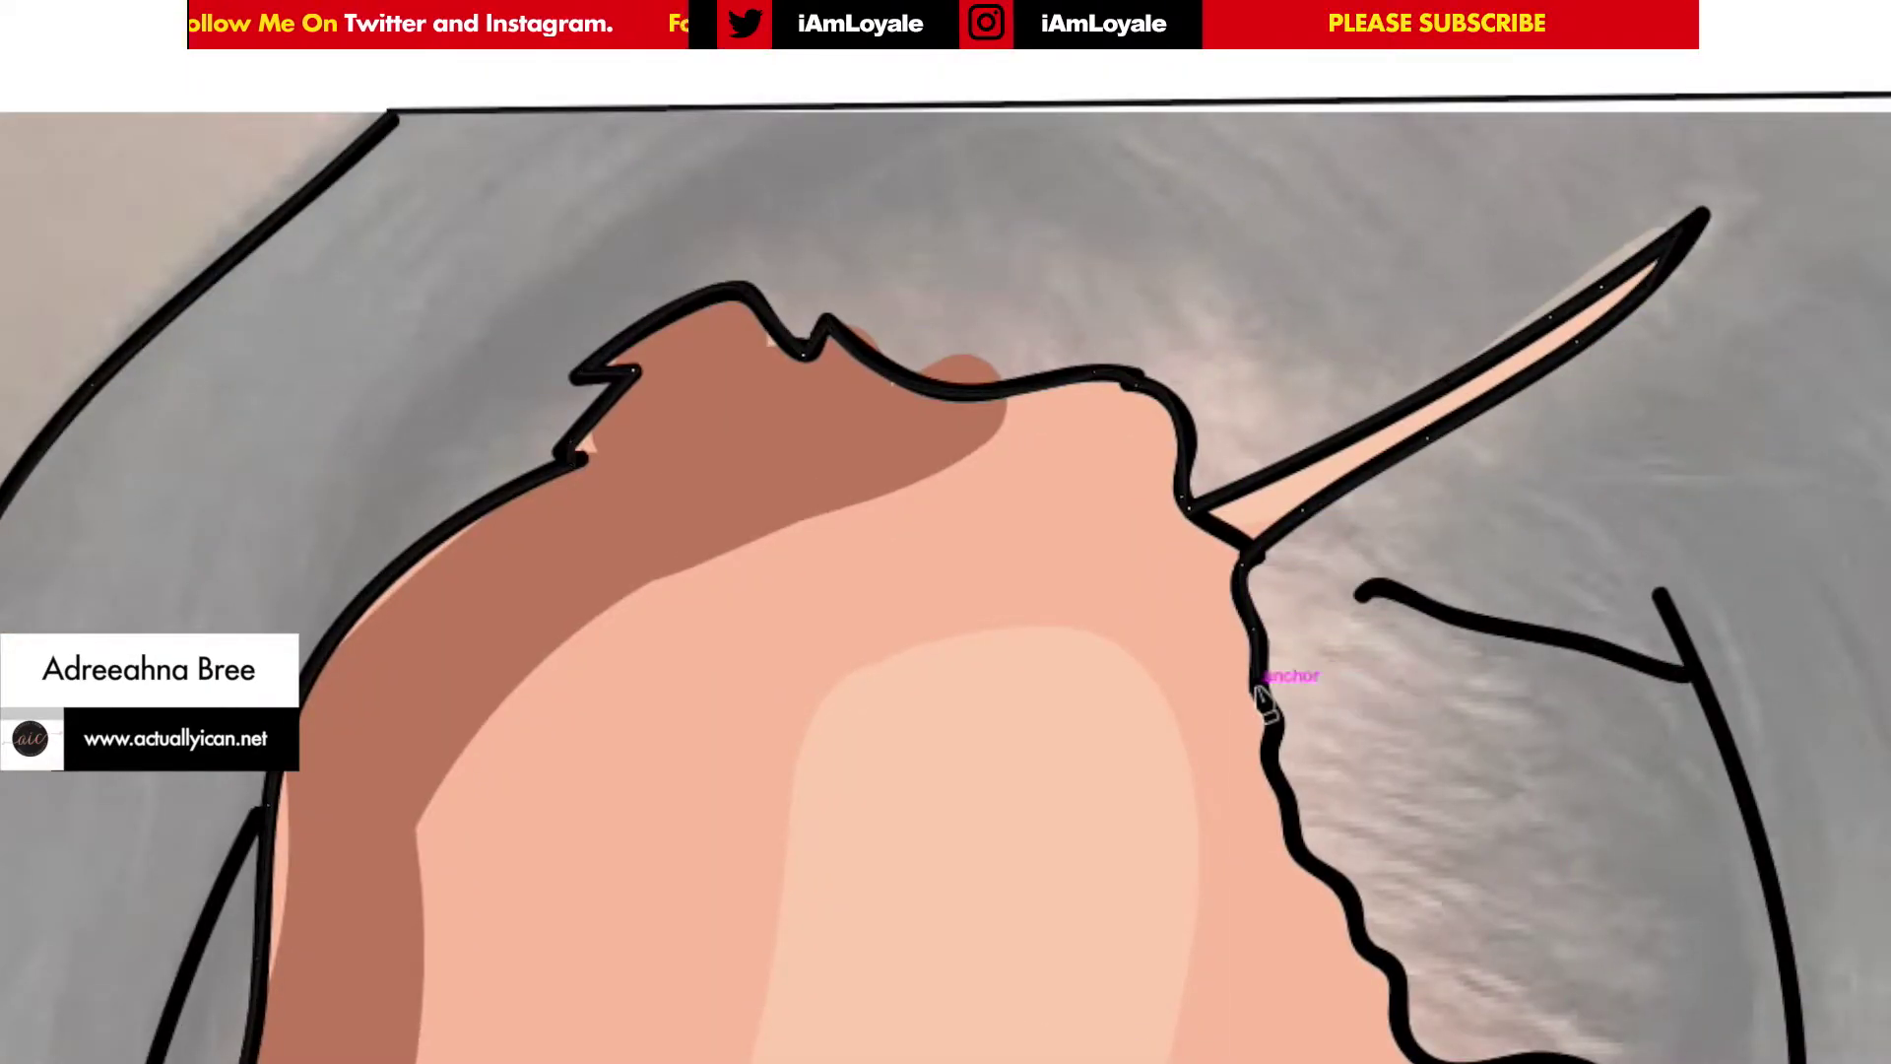
pyautogui.moveTo(1287, 676); pyautogui.dragTo(1300, 832)
pyautogui.moveTo(1340, 513)
pyautogui.mouseDown()
pyautogui.moveTo(1359, 522)
pyautogui.moveTo(1359, 616)
pyautogui.moveTo(1266, 877)
pyautogui.mouseUp()
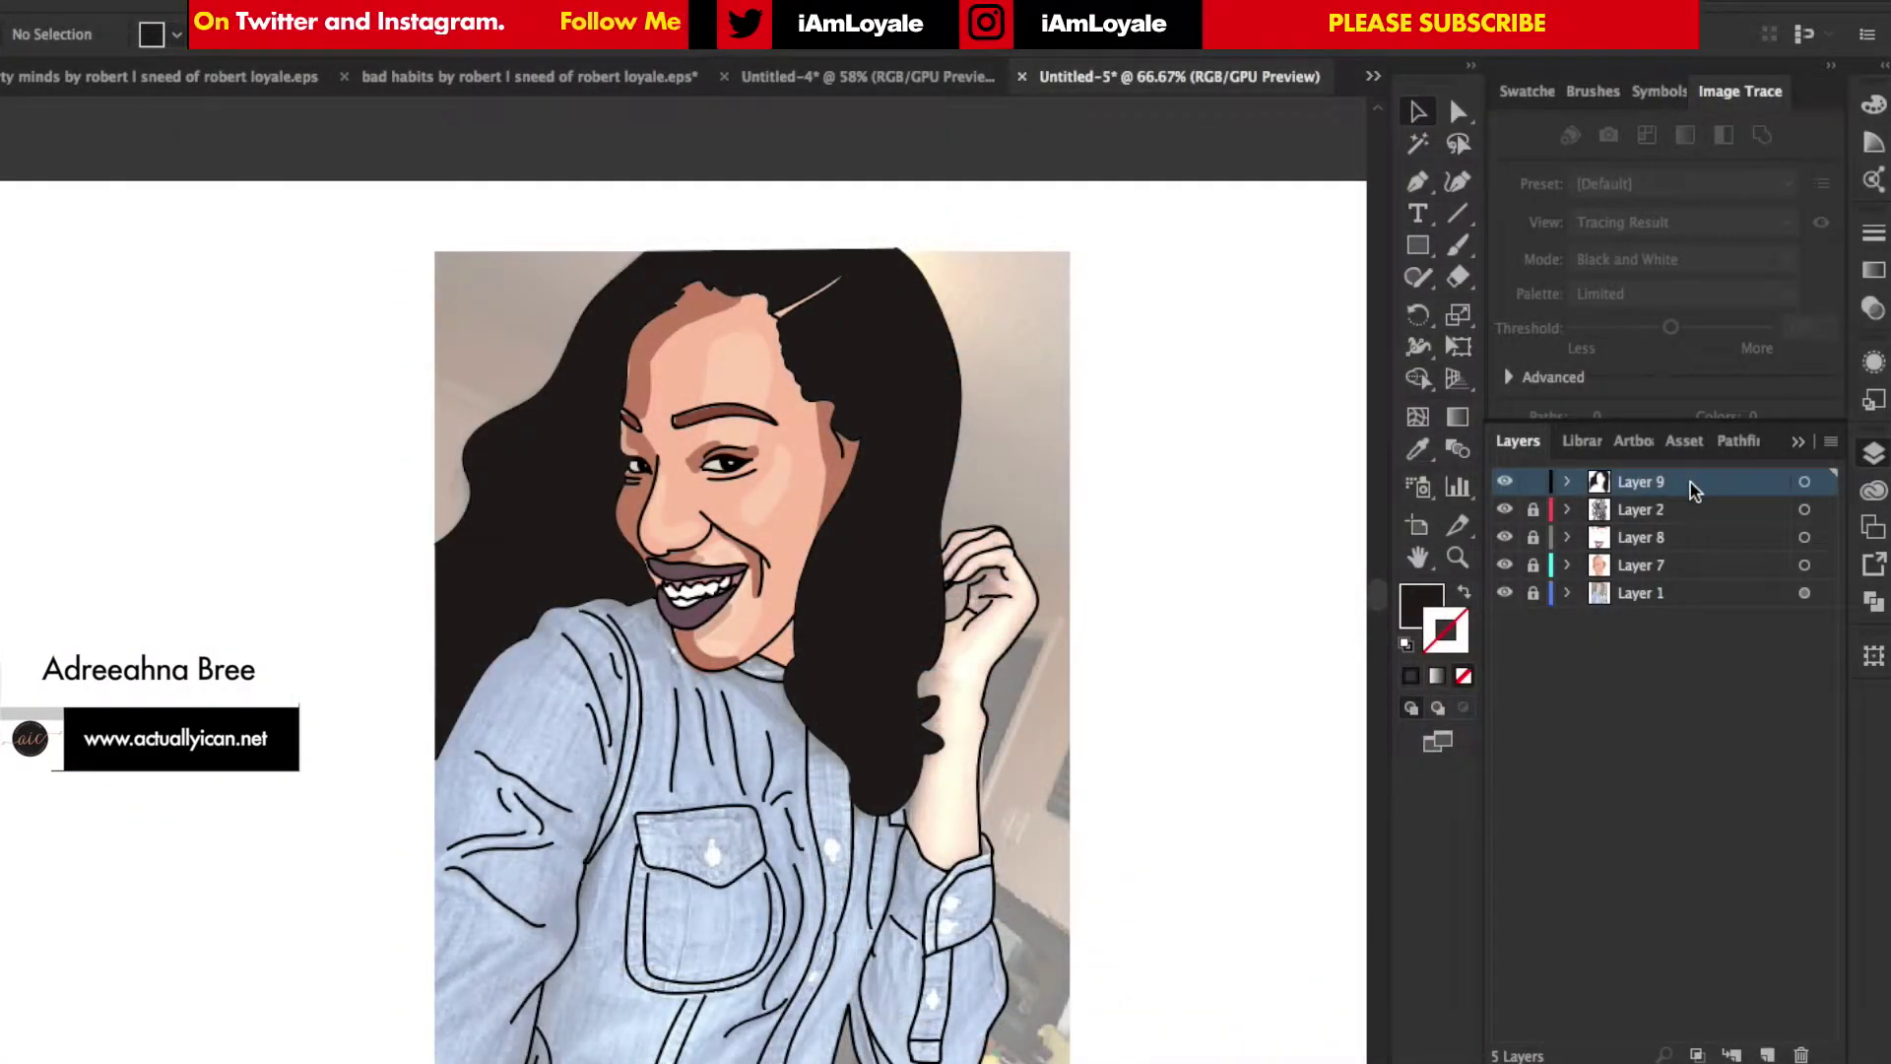
# Move the hair layer below Layer 2, hide it and add a new Layer 10.
pyautogui.moveTo(1692, 489); pyautogui.dragTo(1690, 527)
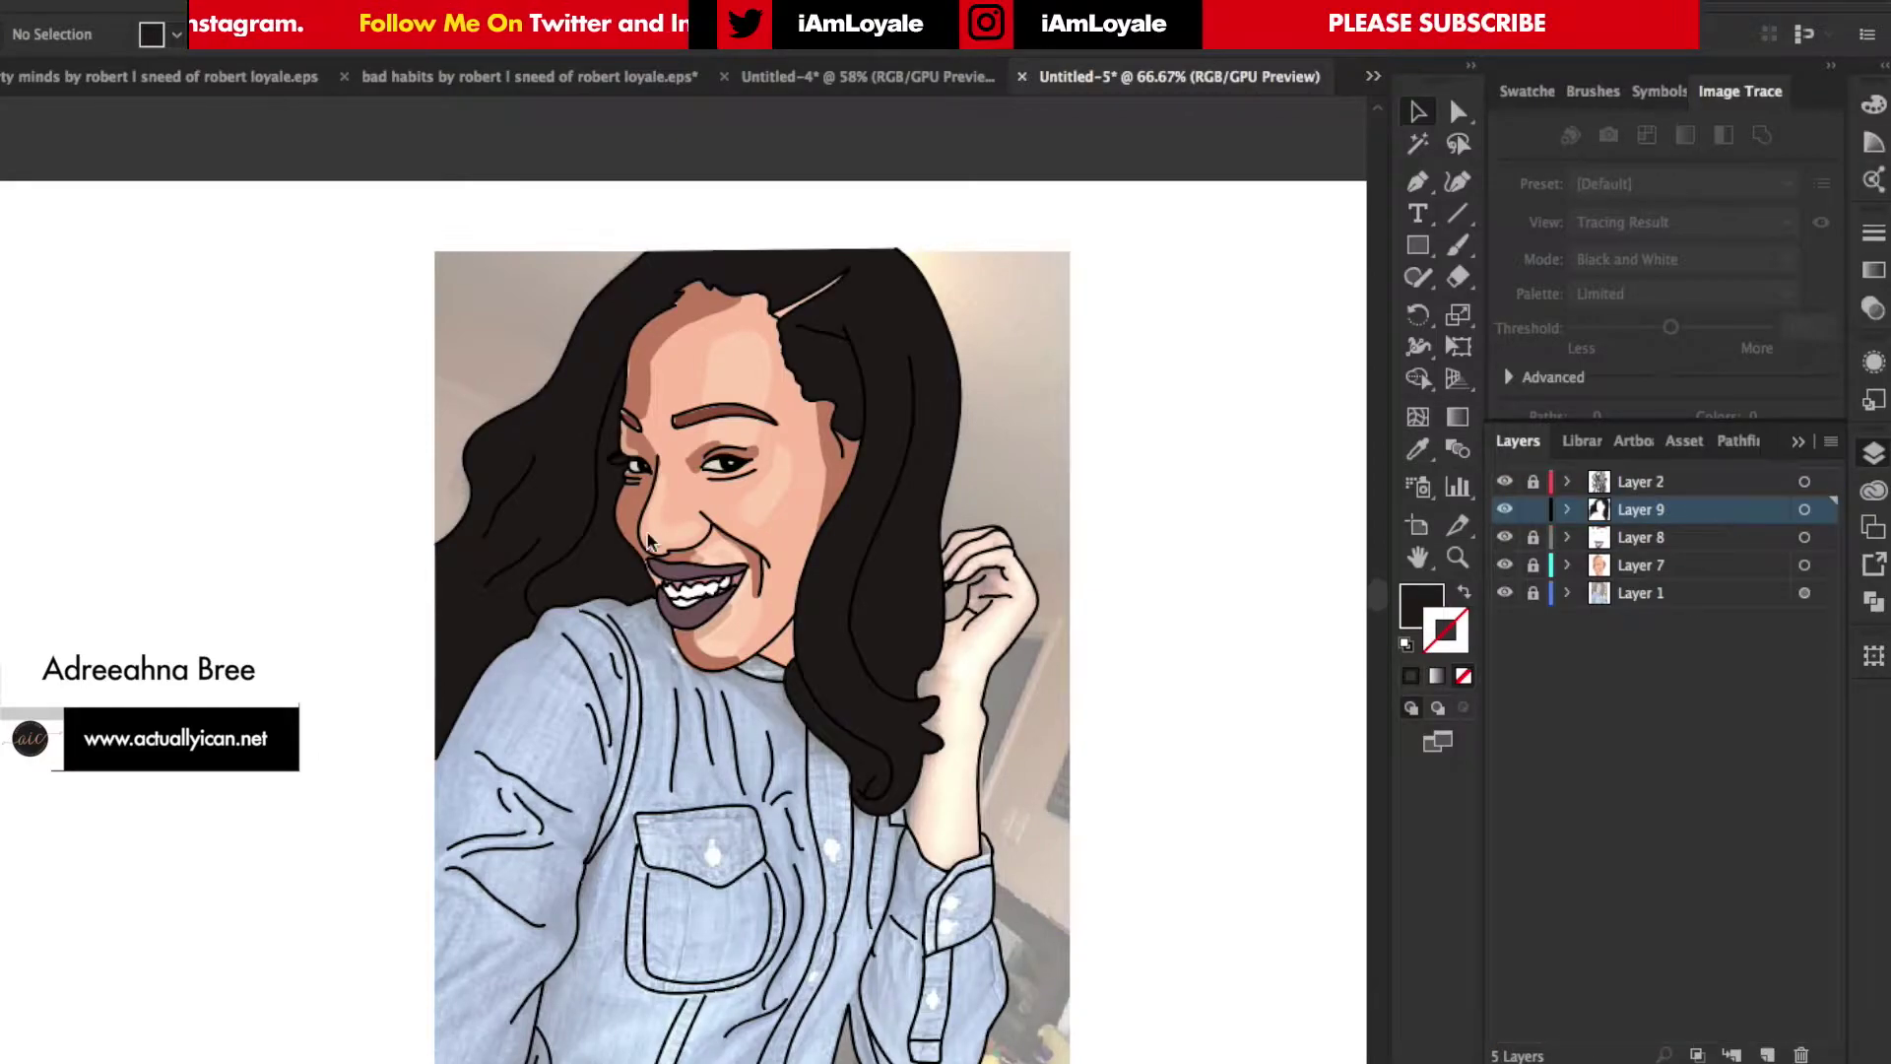
pyautogui.click(1805, 510)
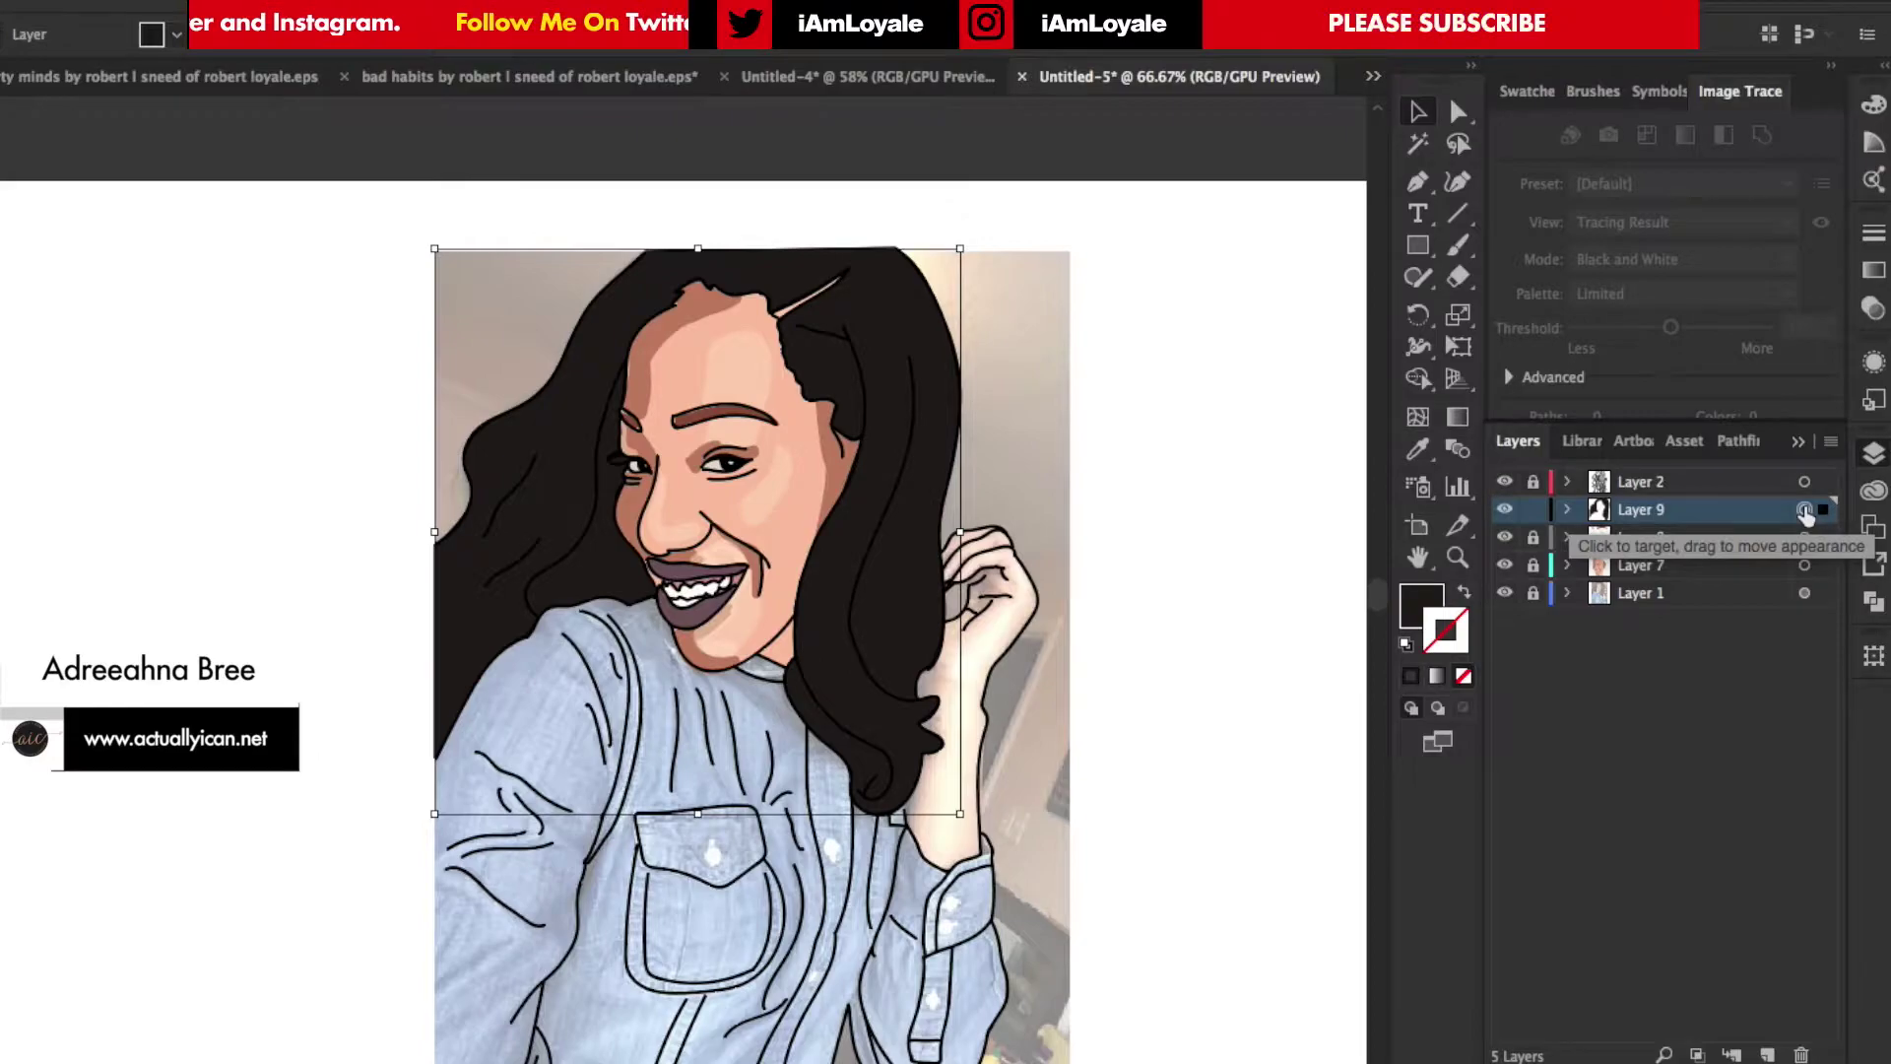
pyautogui.click(1505, 509)
pyautogui.press('super+l')
# Sample the hair's light grey as the fill colour.
pyautogui.click(1418, 450)
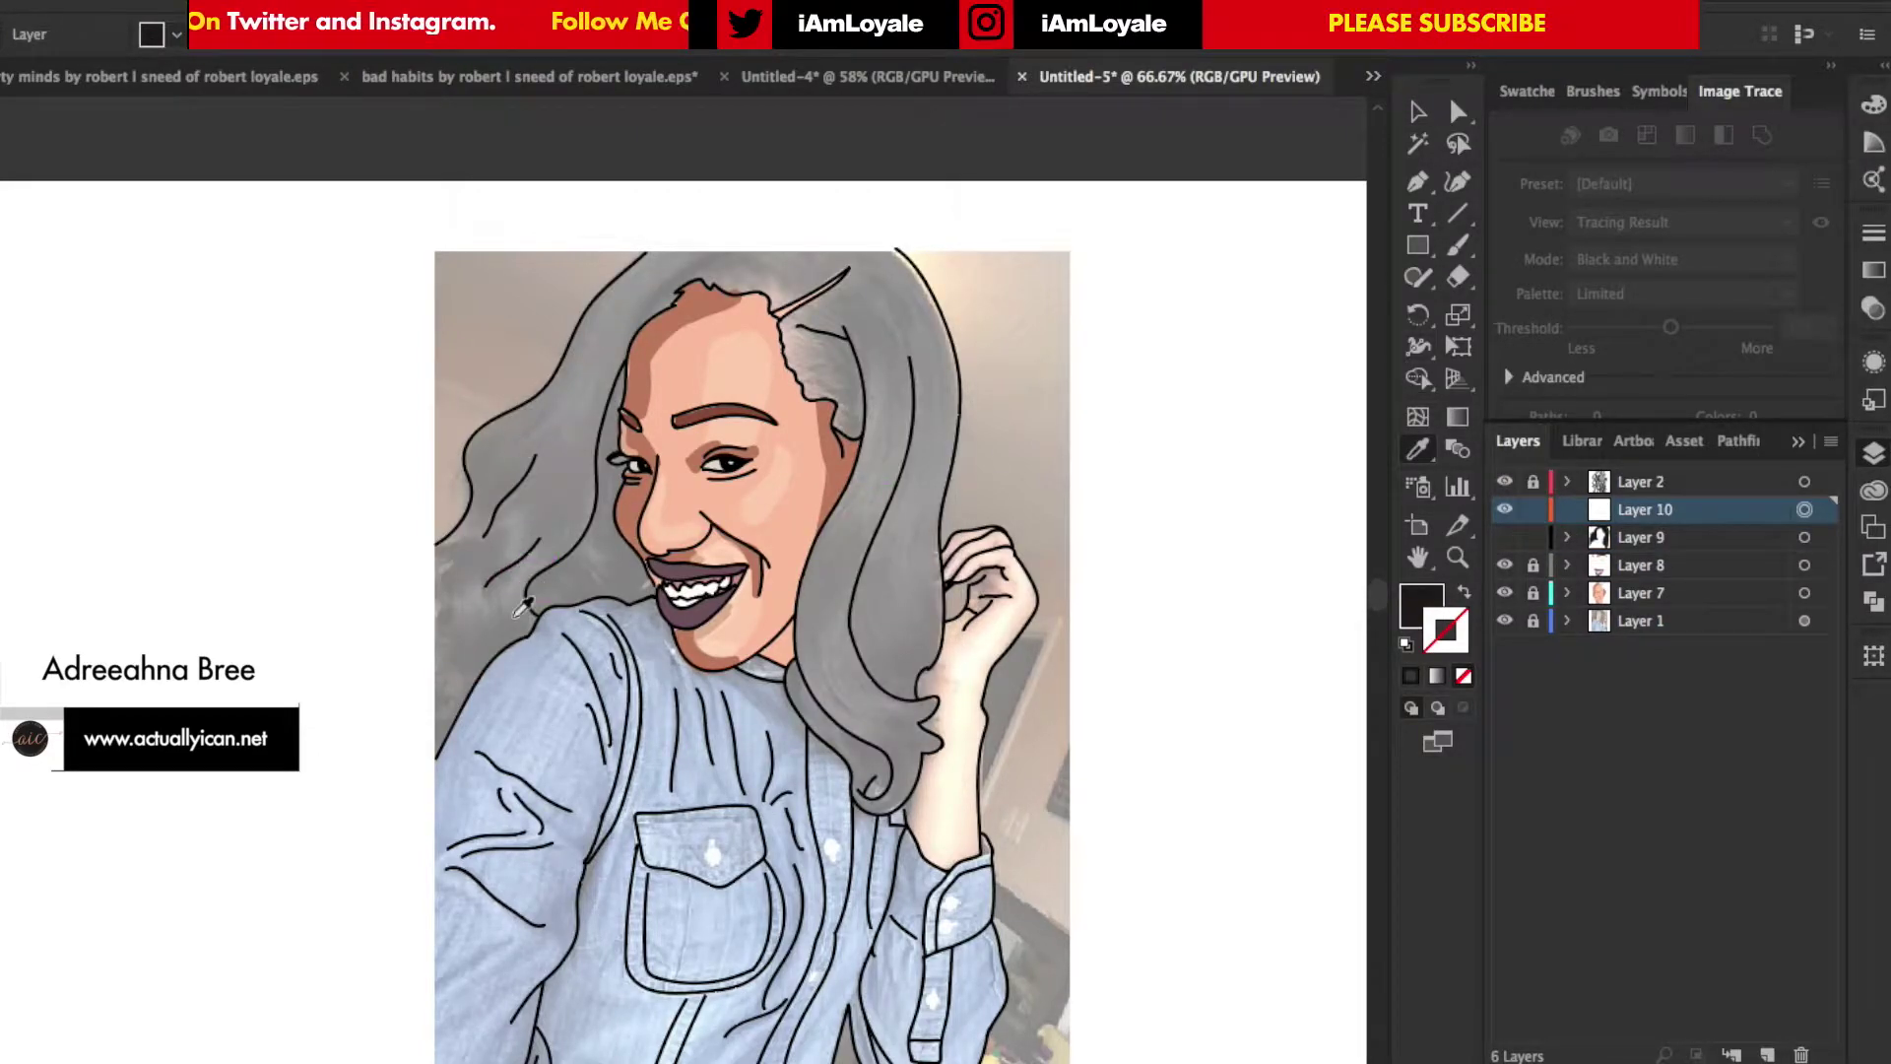
pyautogui.click(522, 578)
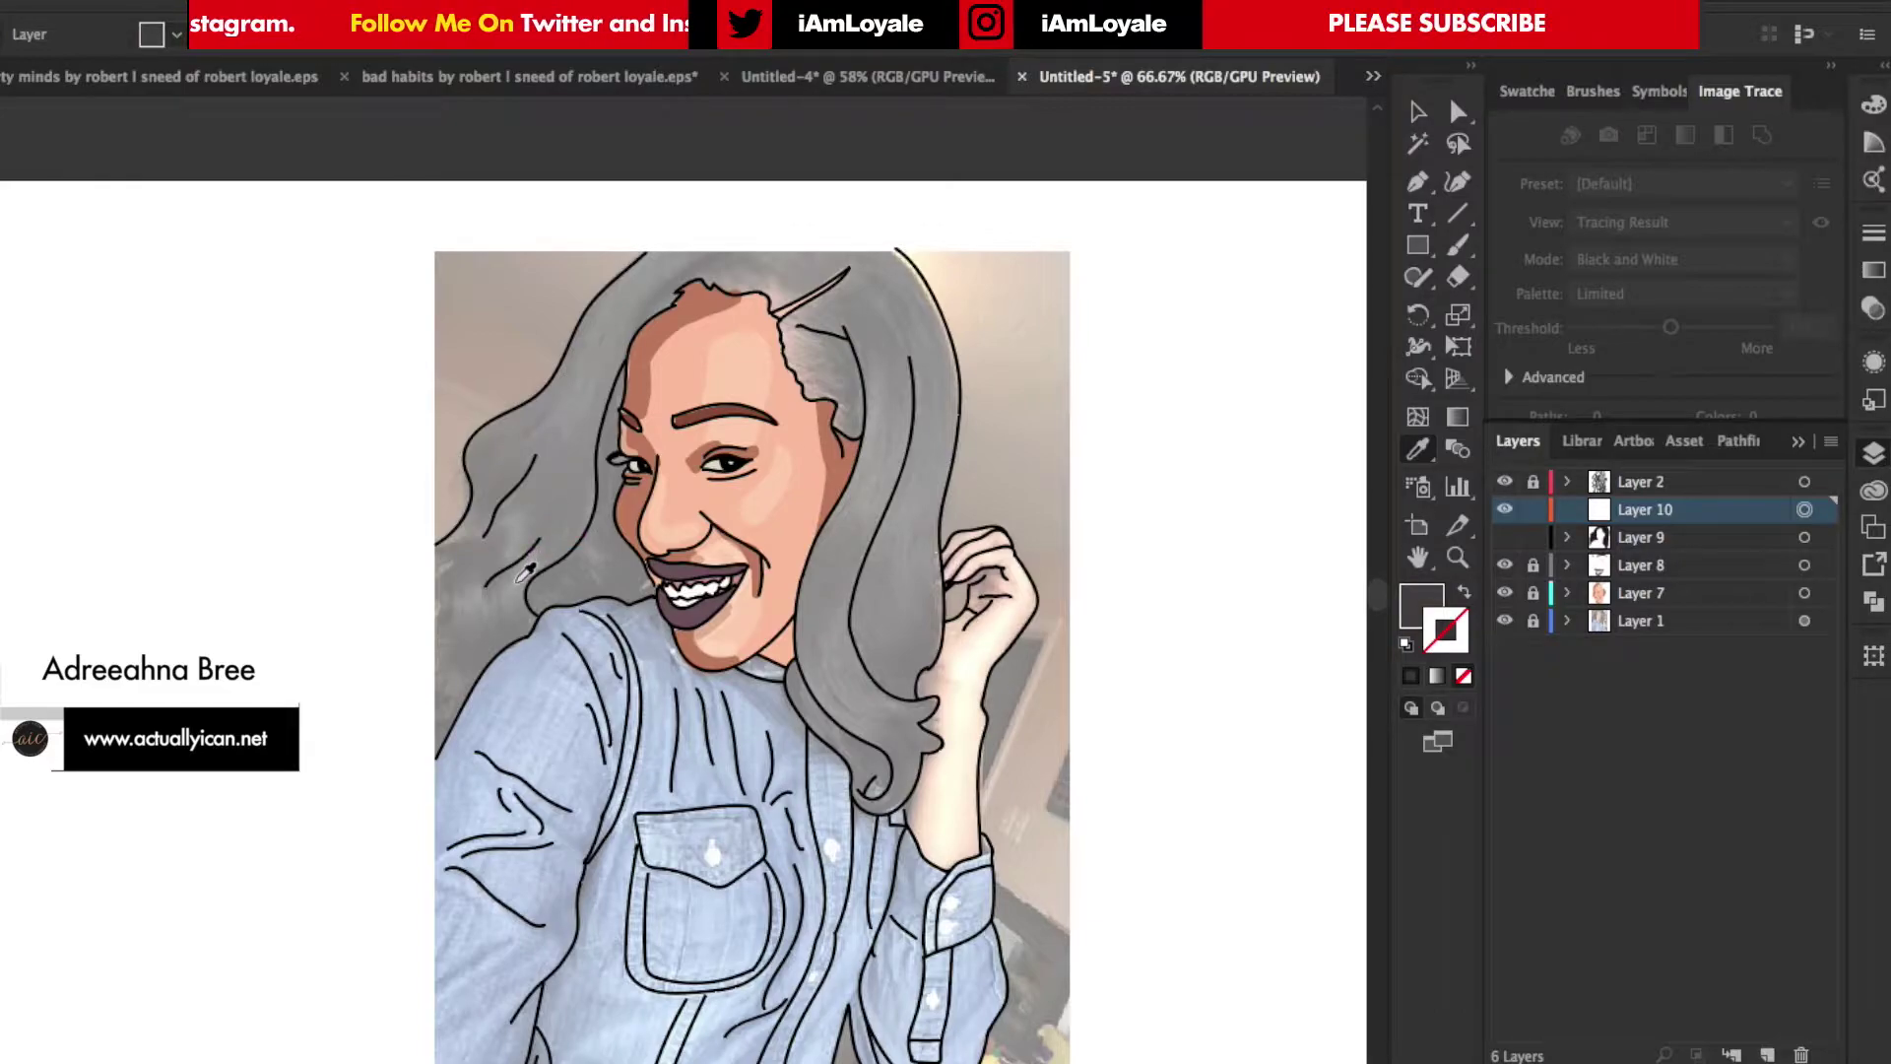
pyautogui.click(1418, 245)
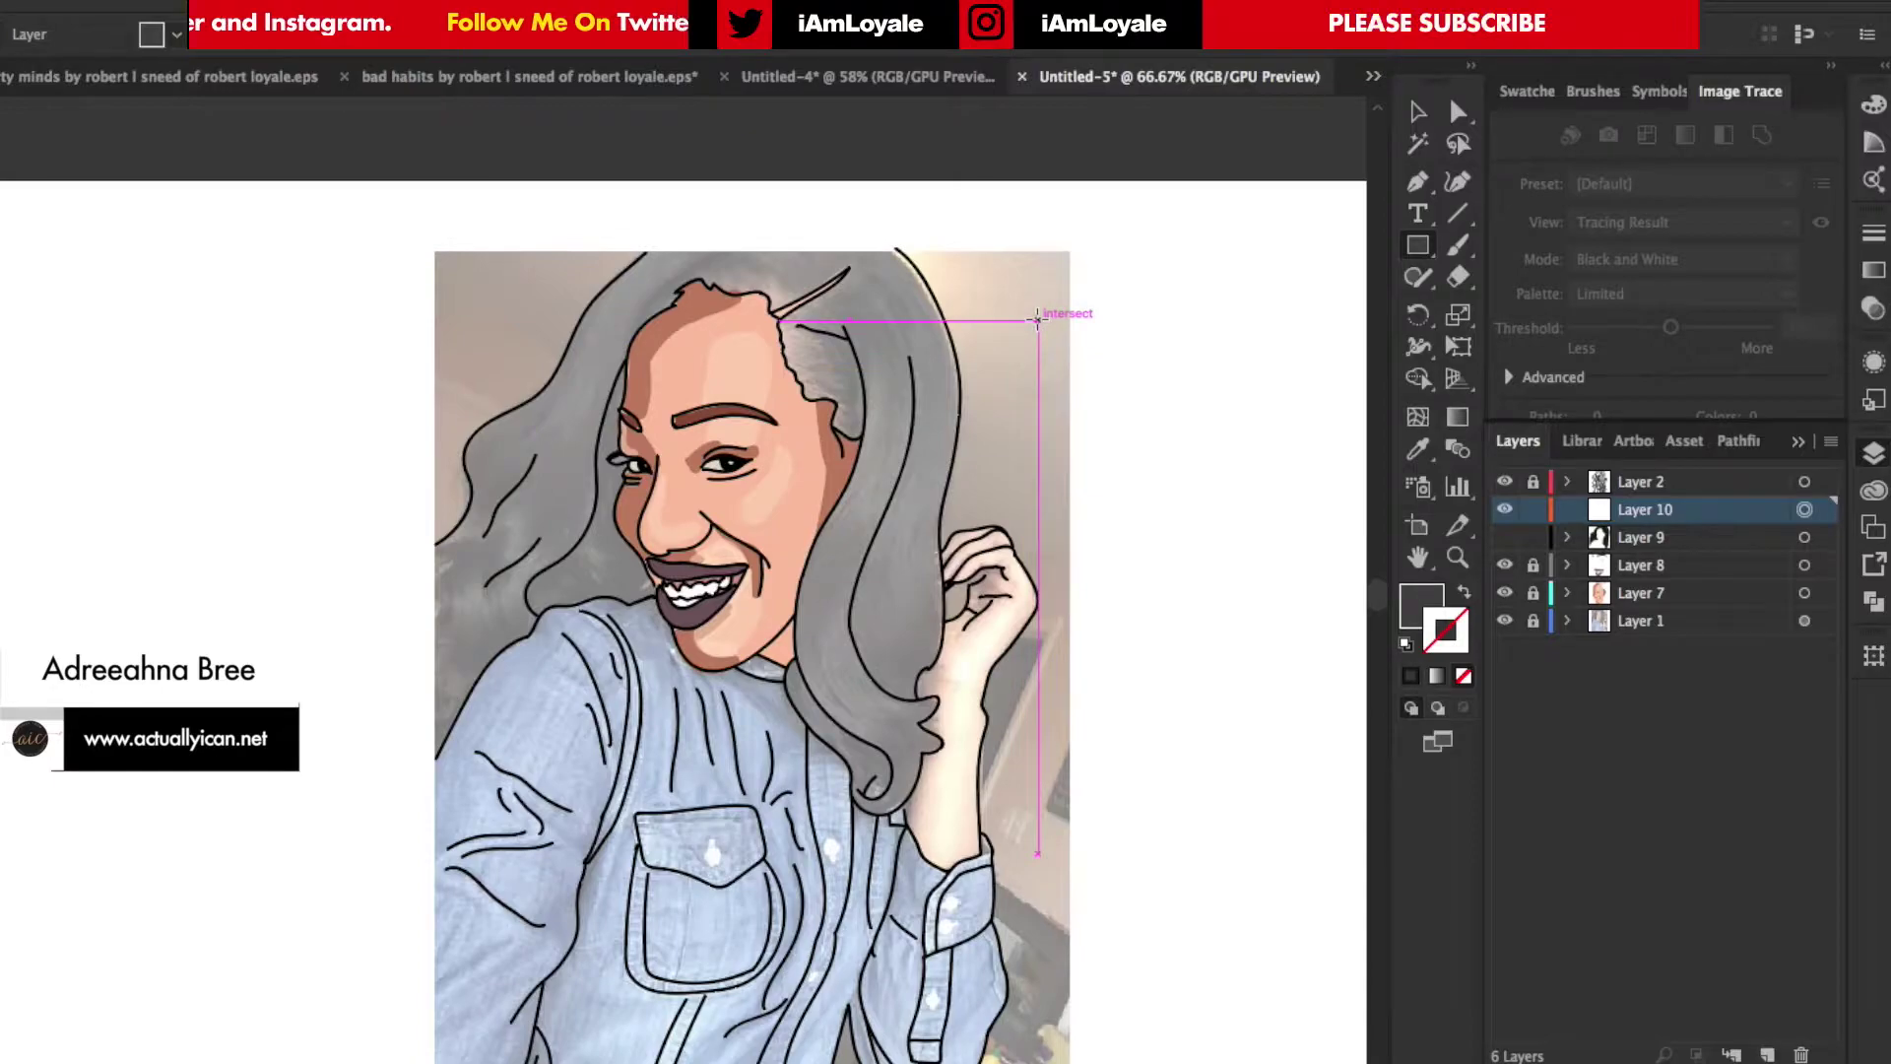
# Draw a dark grey square, add Layer 11, and paste a hair copy in front coloured that grey.
pyautogui.moveTo(1038, 320); pyautogui.dragTo(1245, 527)
pyautogui.hotkey('ctrl', 'l')
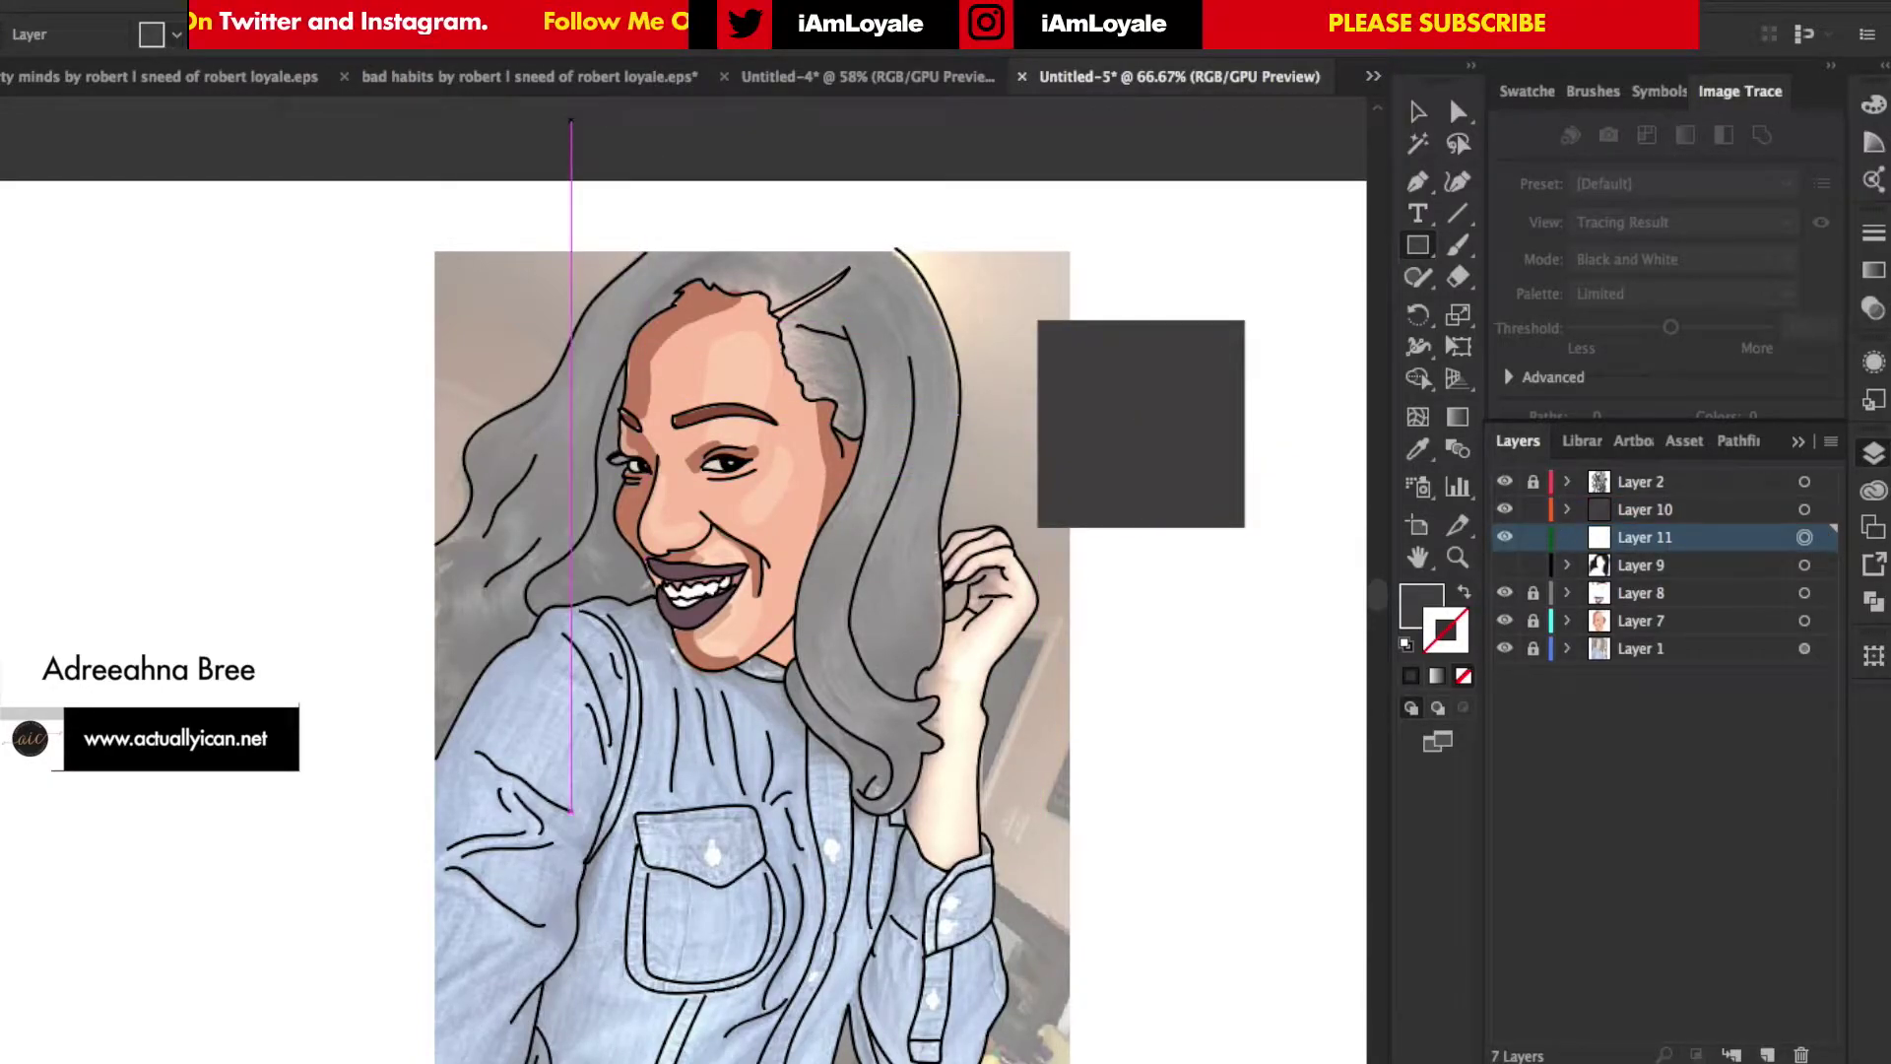
pyautogui.click(290, 12)
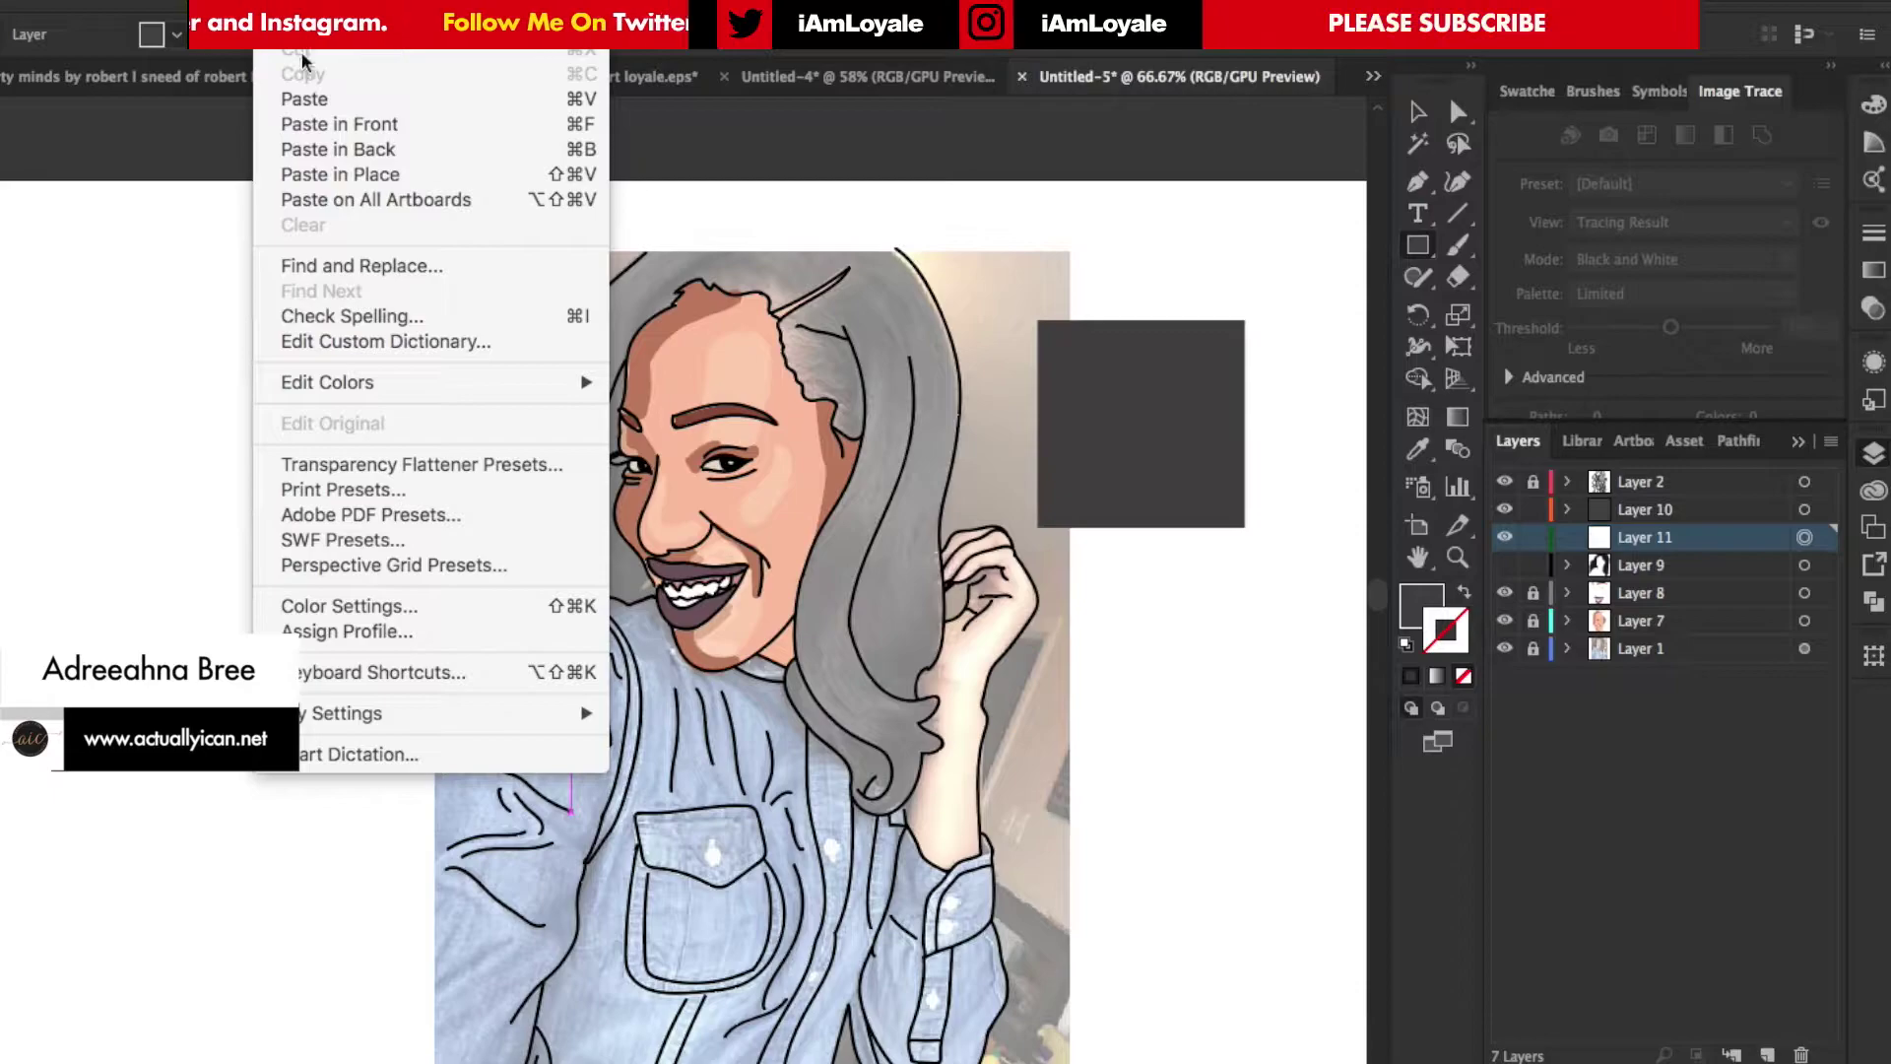
pyautogui.click(306, 121)
pyautogui.press('i')
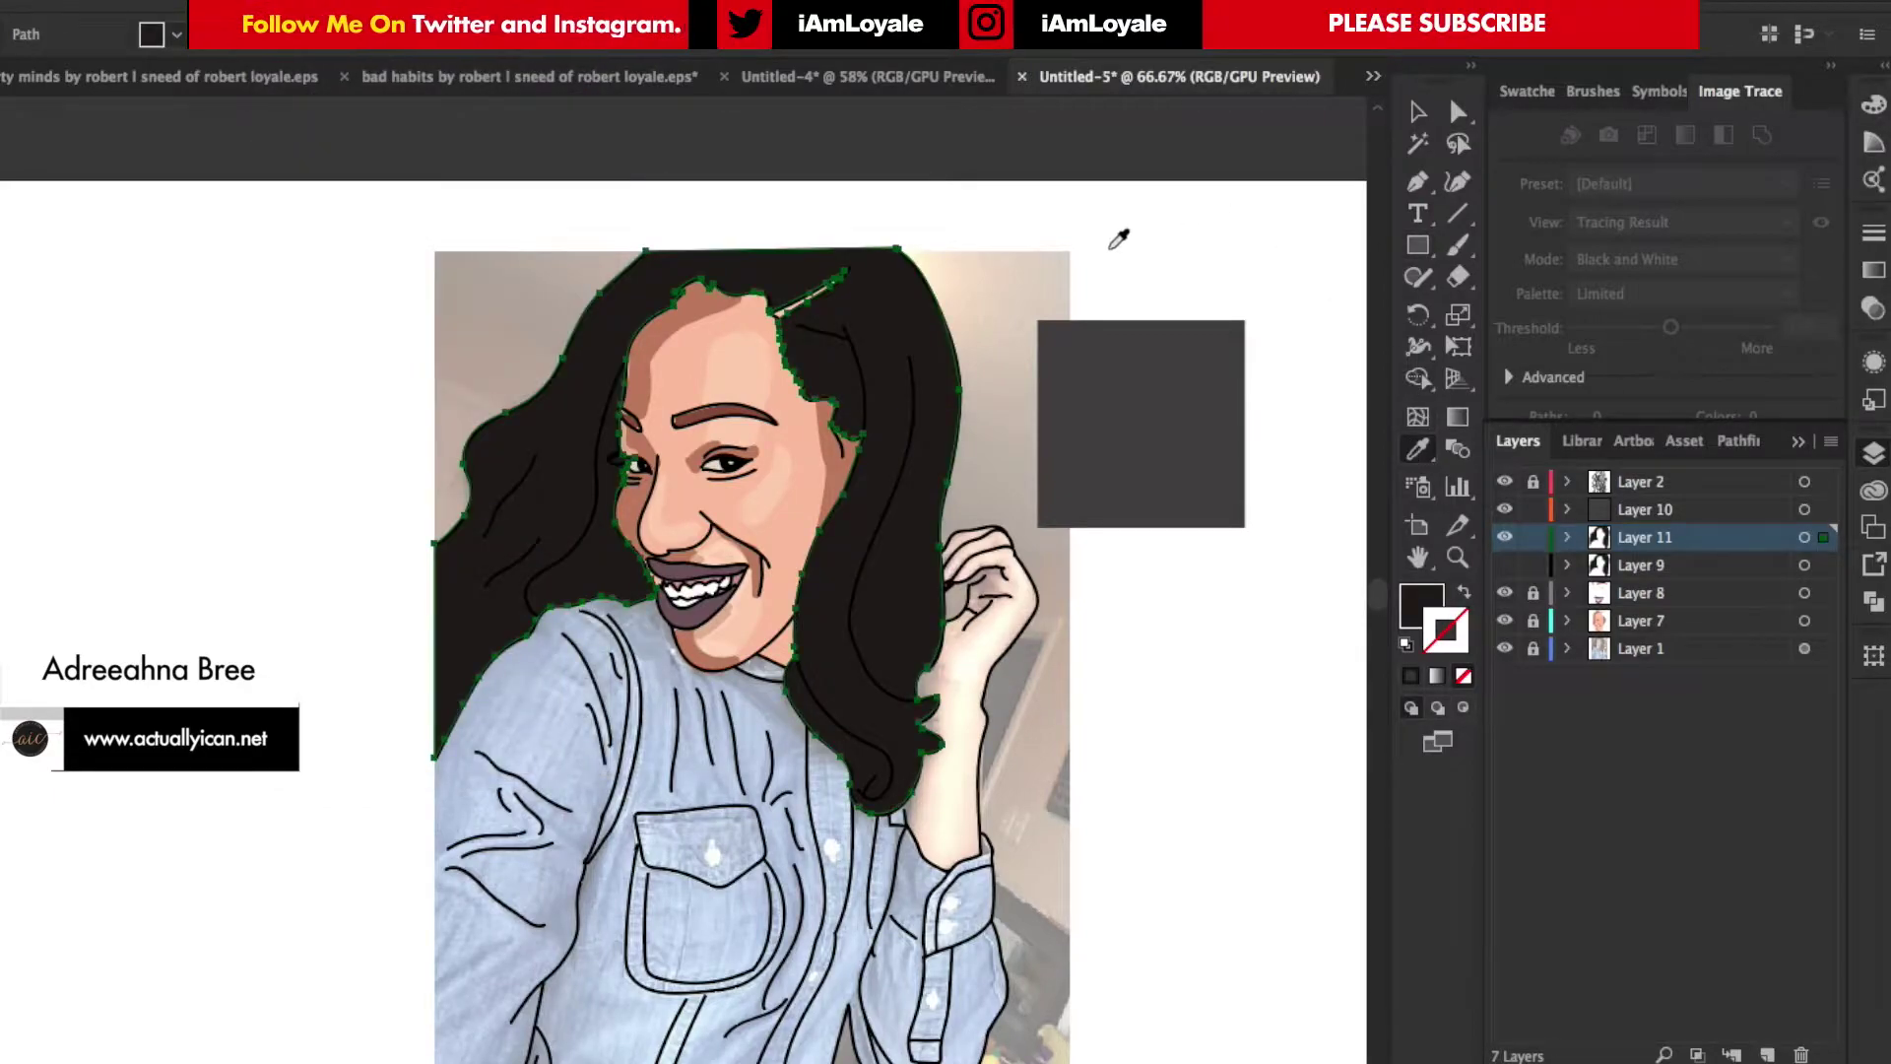
pyautogui.click(1145, 357)
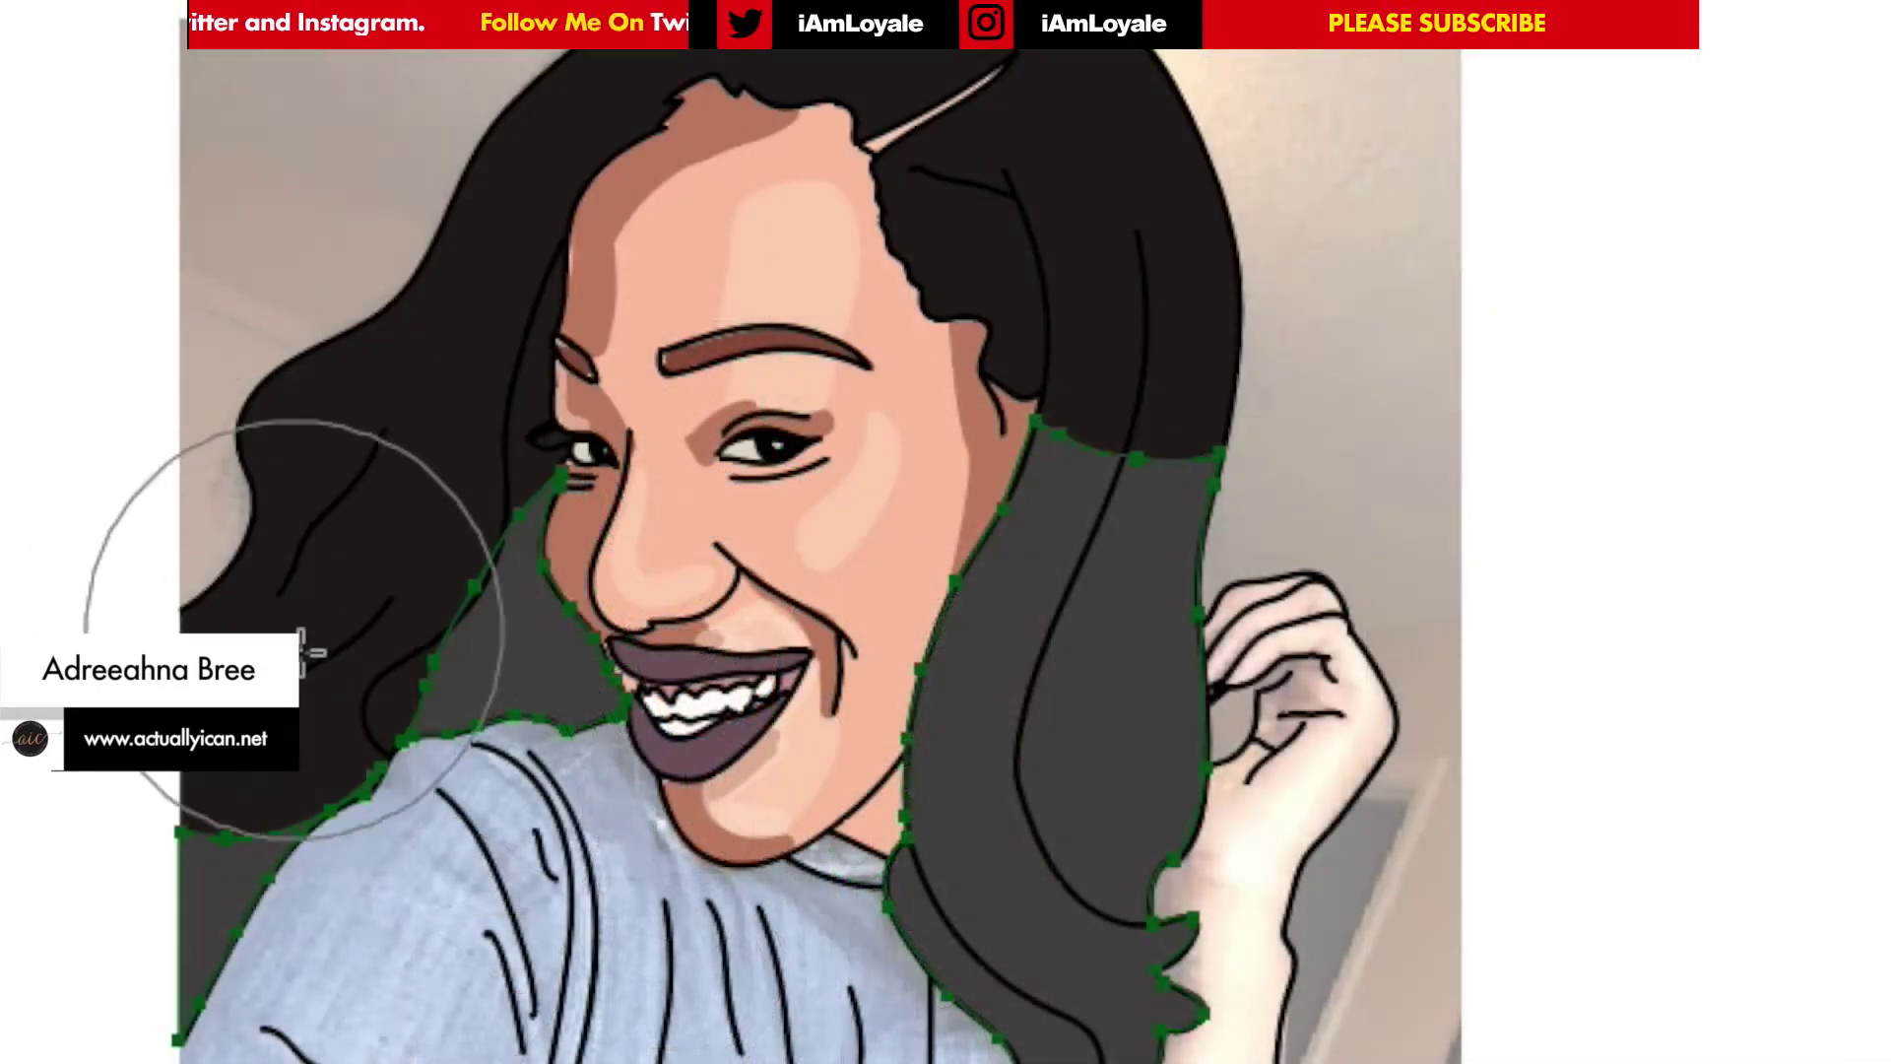
# Erase the grey hair copy down to shading and fade it to 31% opacity.
pyautogui.moveTo(472, 598); pyautogui.dragTo(480, 575)
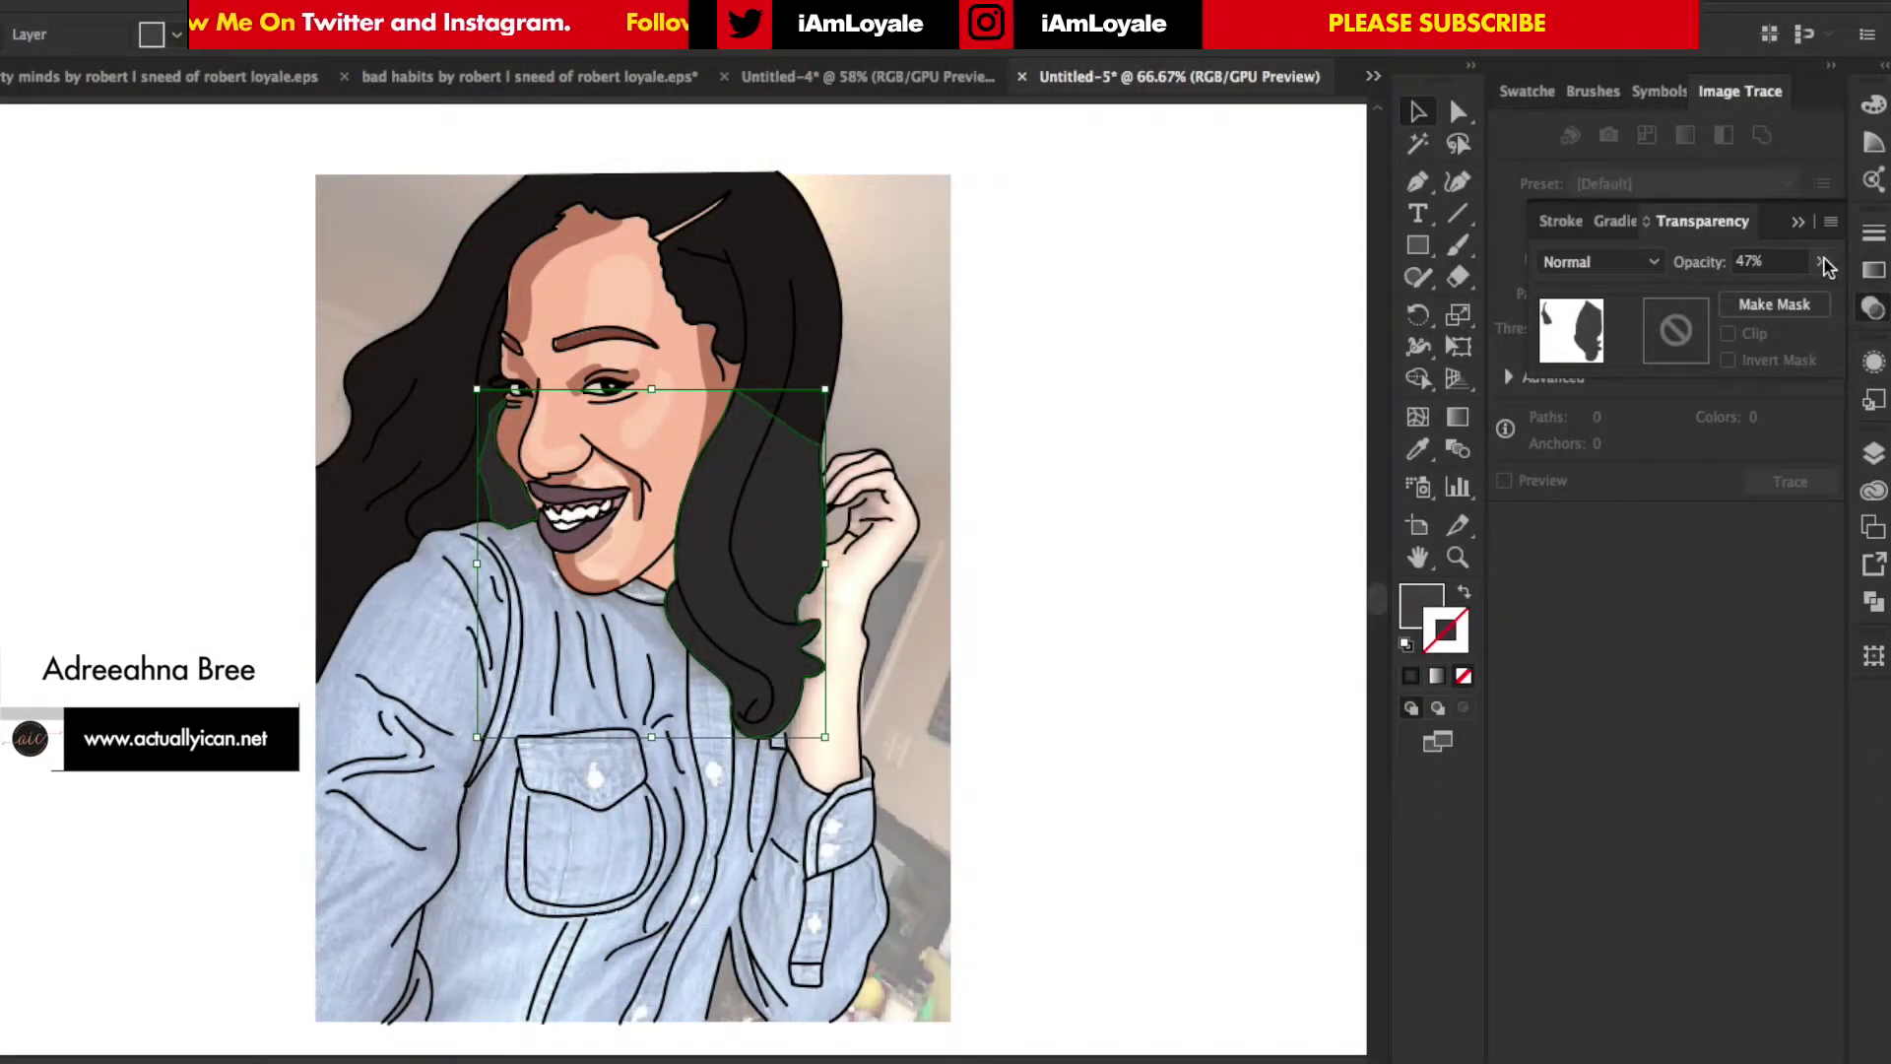
pyautogui.click(1819, 262)
pyautogui.moveTo(1762, 296); pyautogui.dragTo(1741, 296)
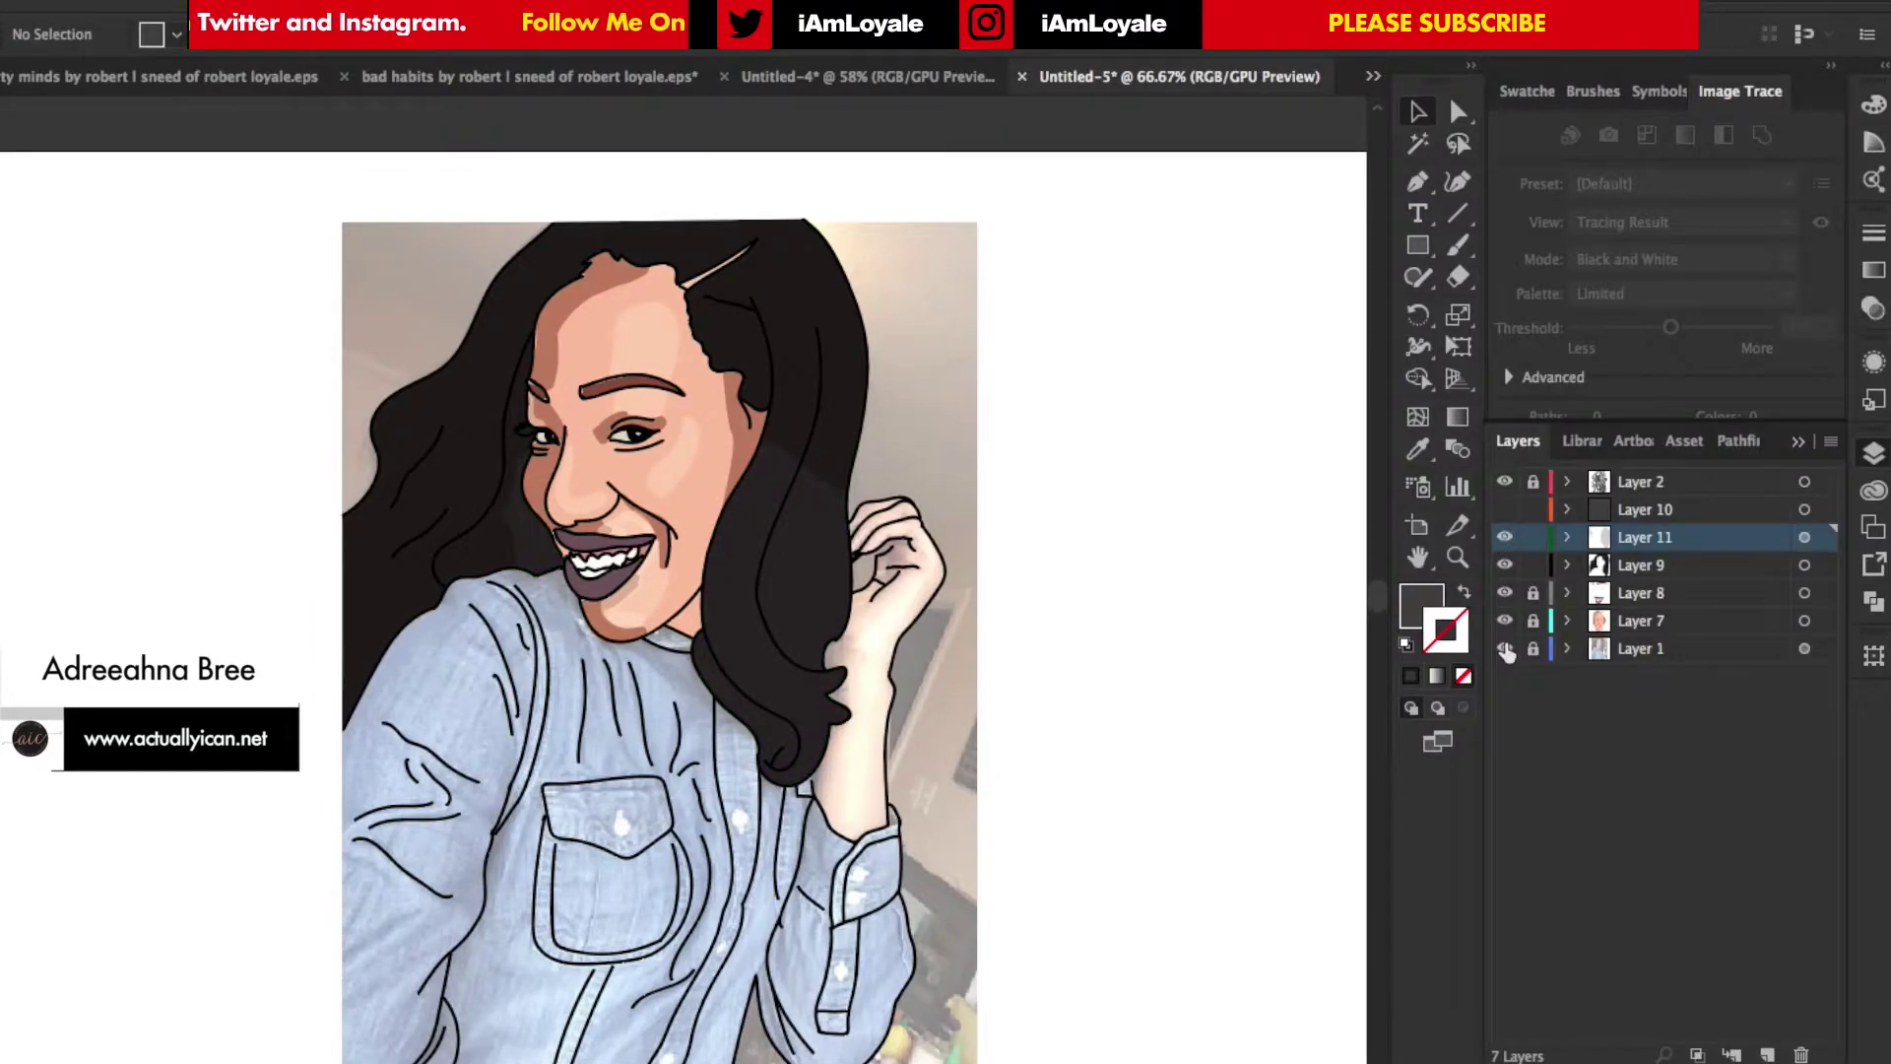
# Hide the photo on Layer 1, zoom to 100%, and add an empty Layer 12.
pyautogui.click(1505, 648)
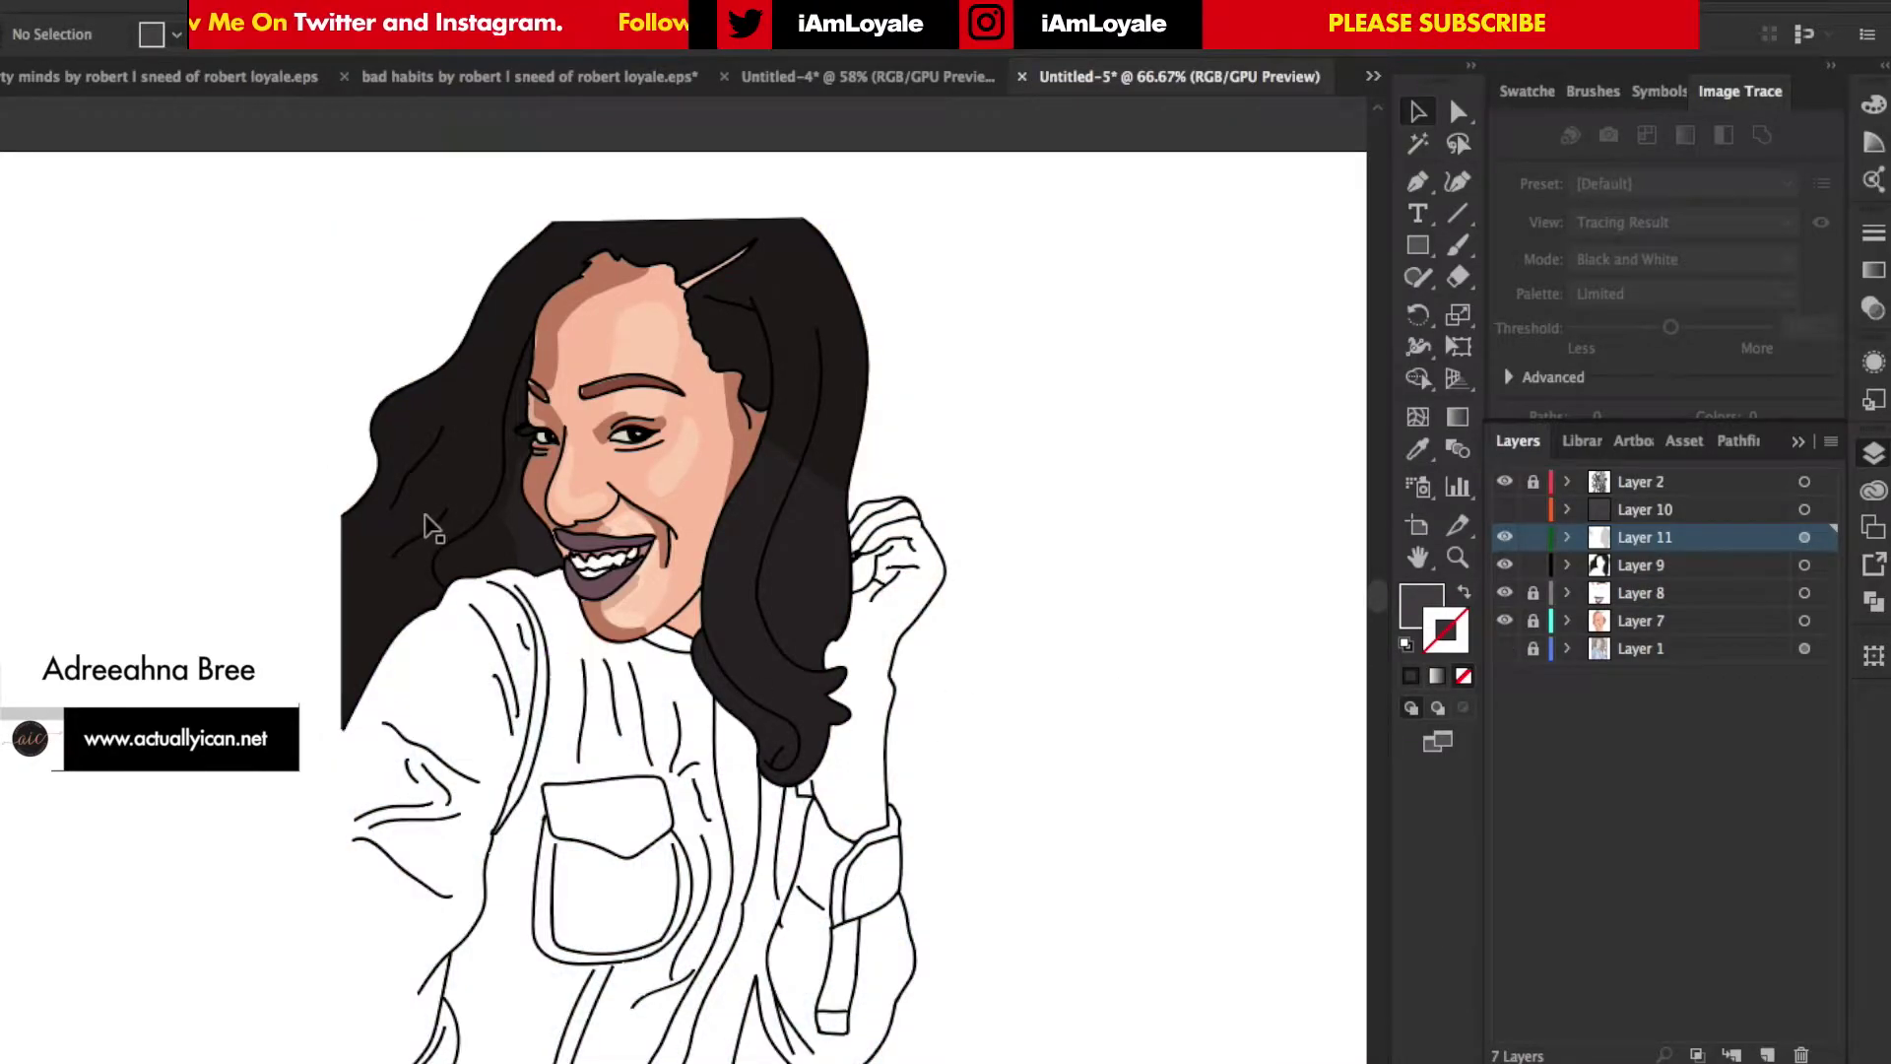
pyautogui.hotkey('ctrl', '+')
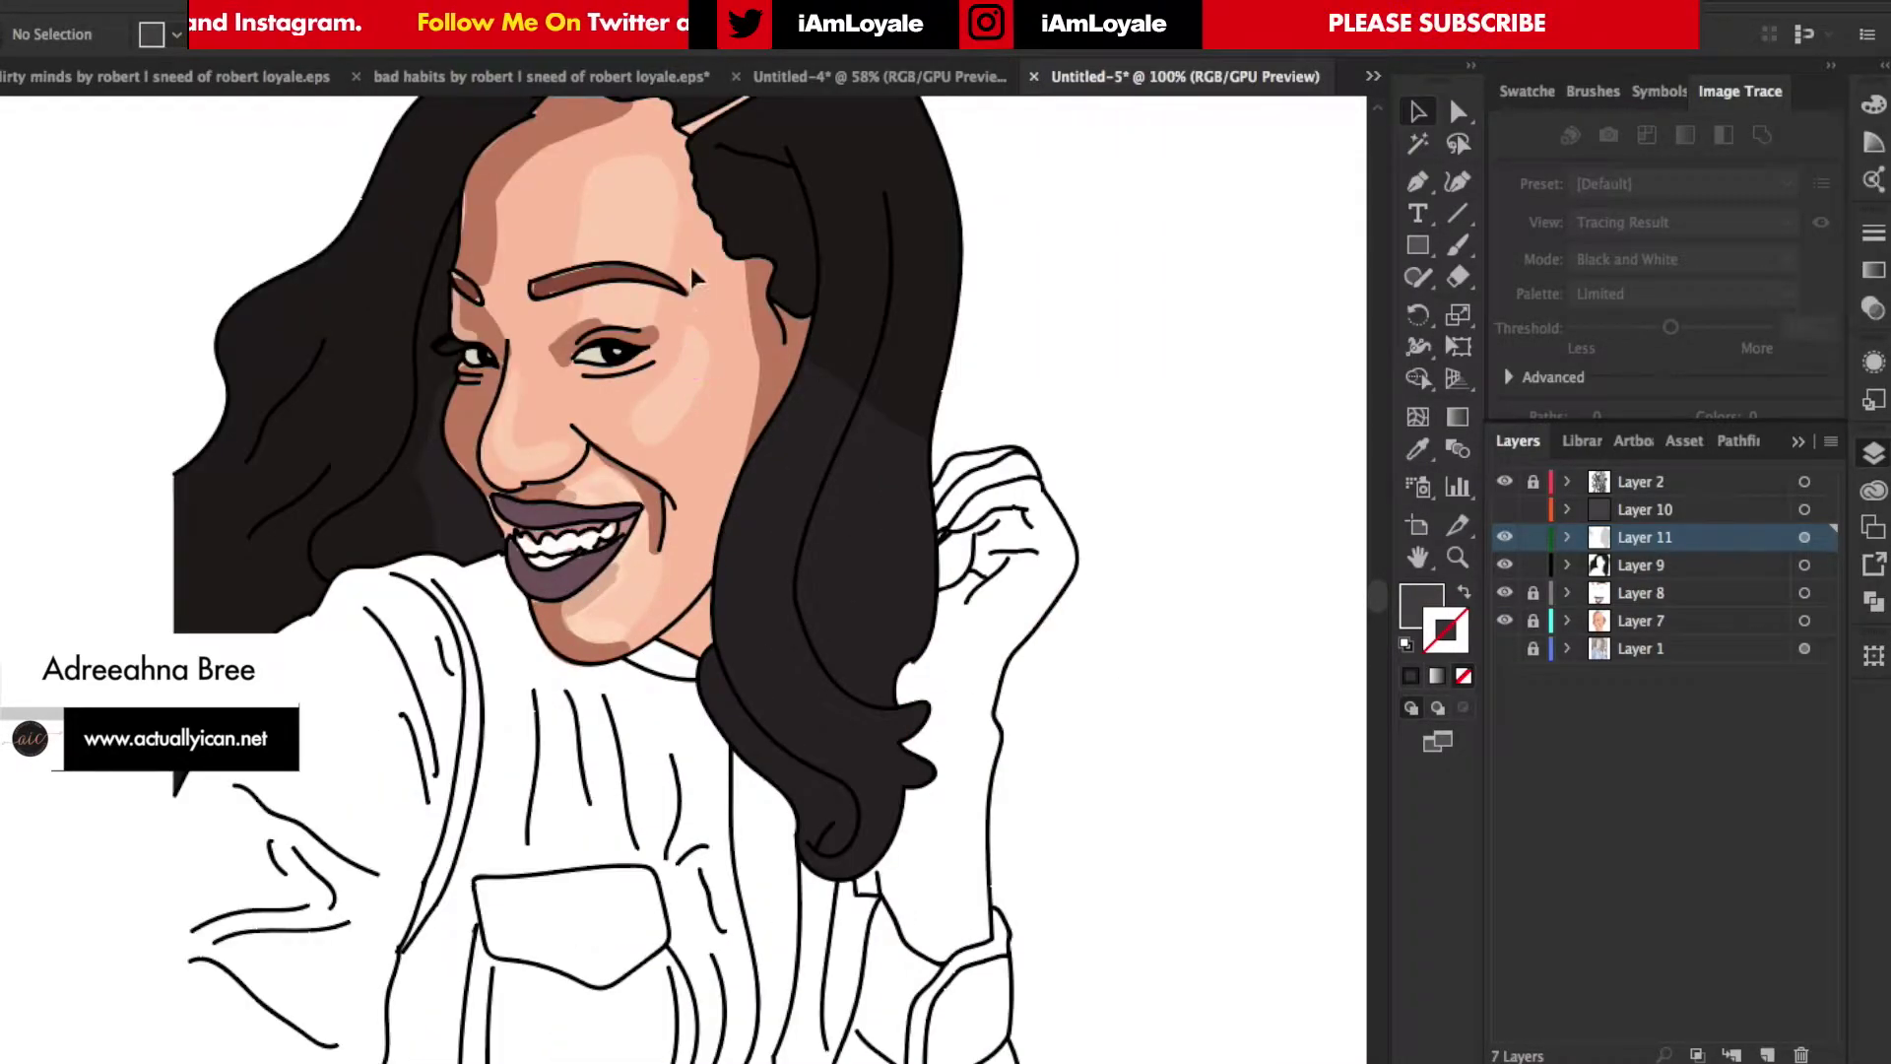
pyautogui.click(1767, 1054)
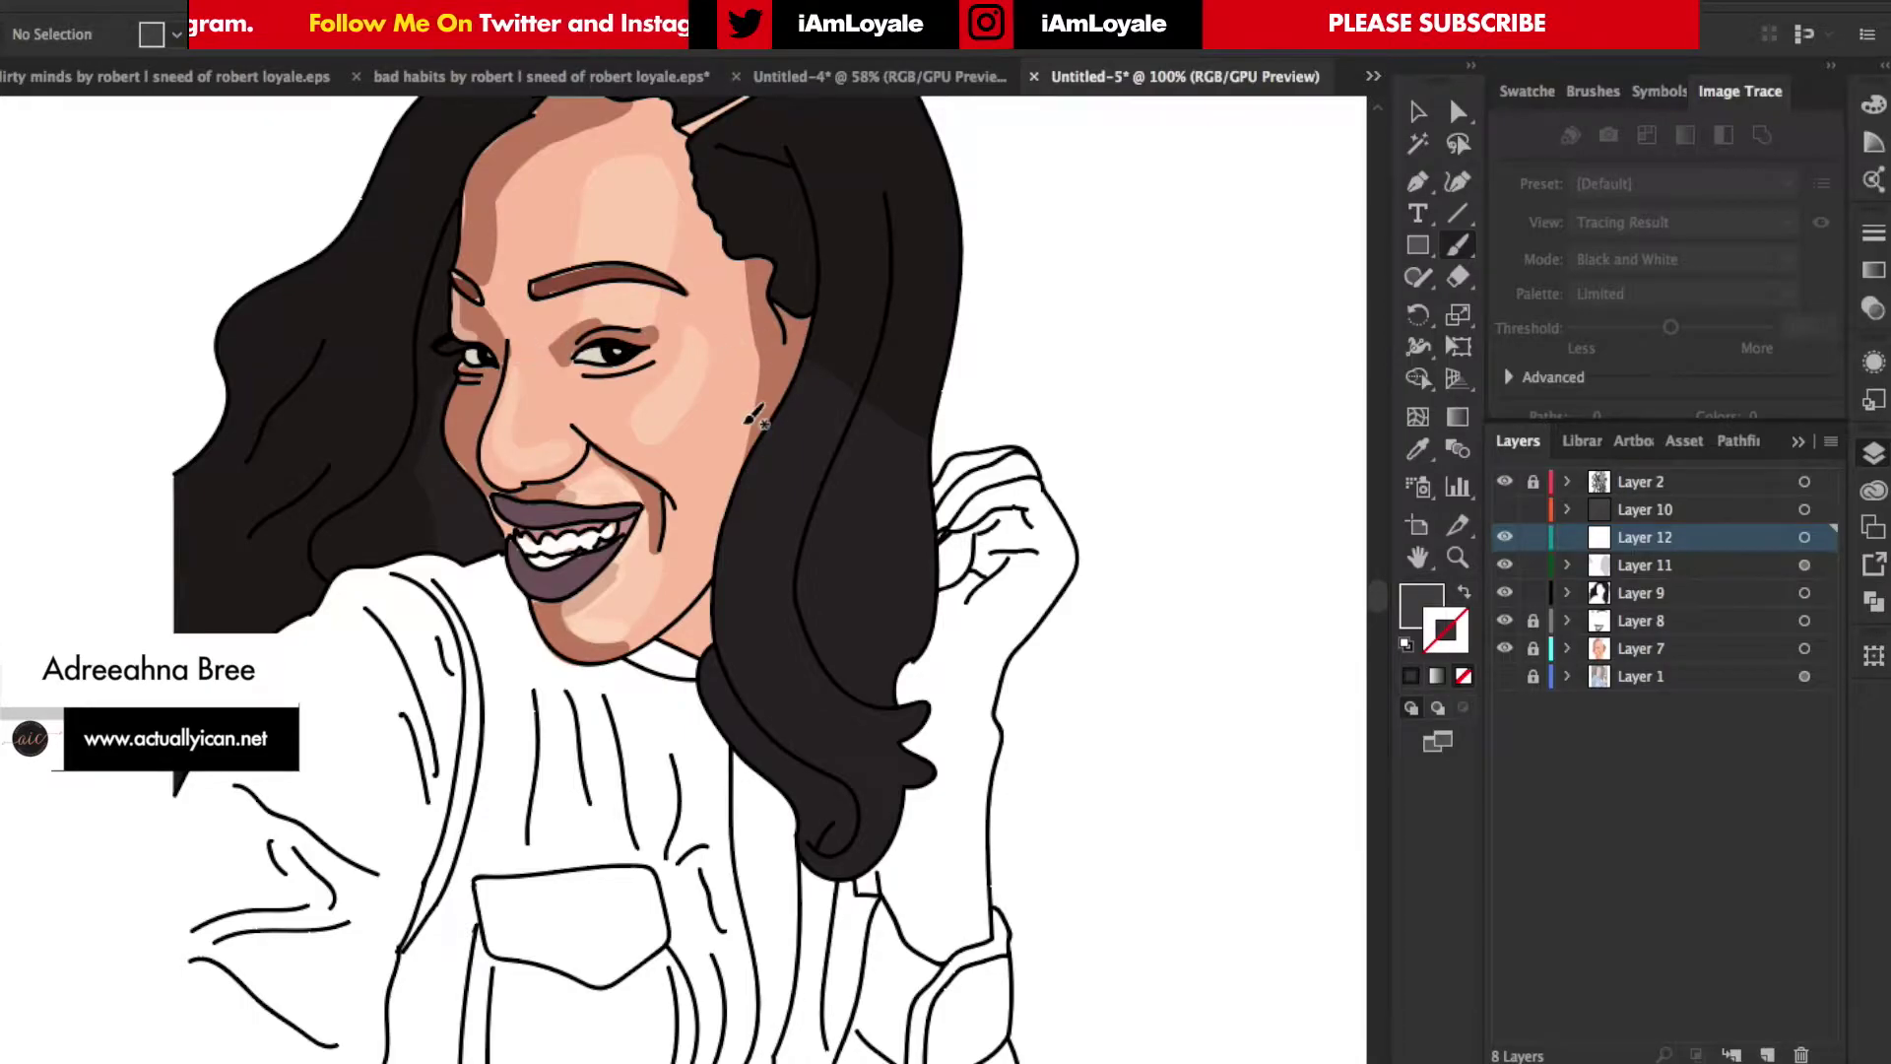
pyautogui.scroll(-2, 754, 418)
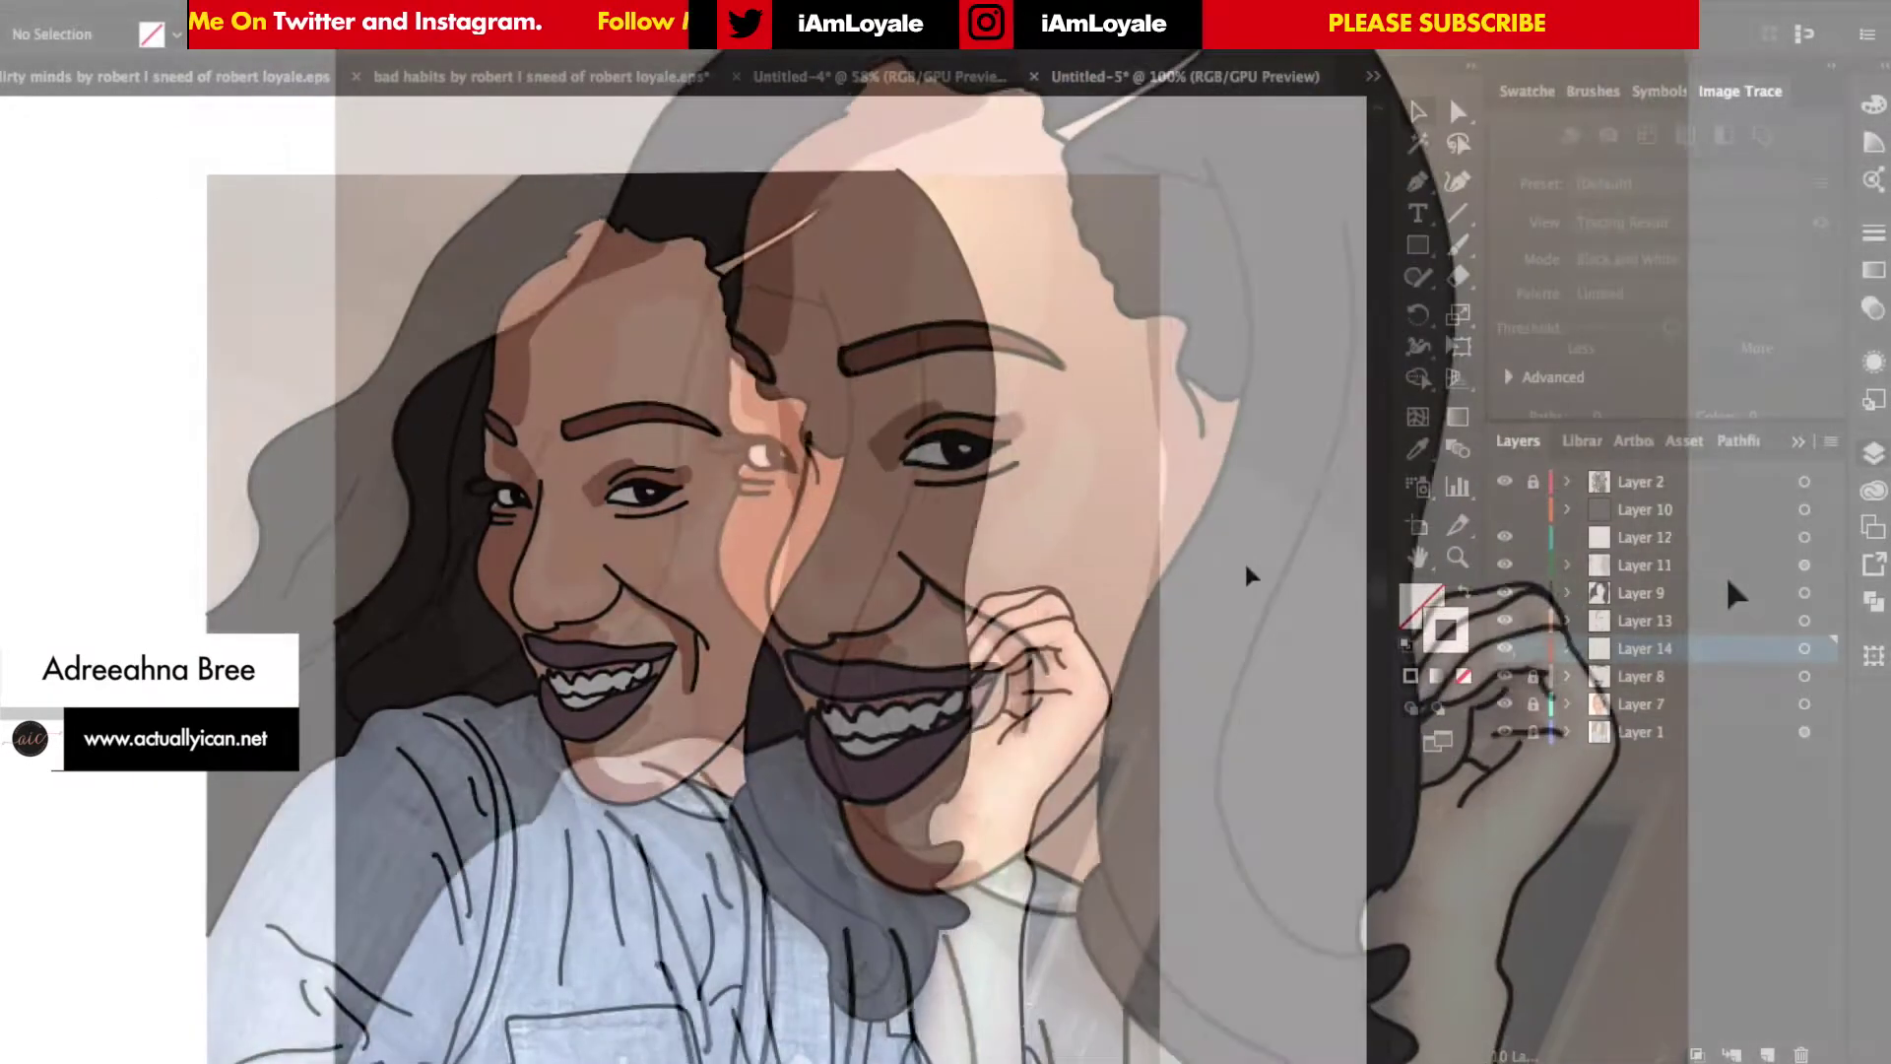
# Collect Layers 2 through 7 into one new layer named 'face'.
pyautogui.scroll(-1, 1244, 571)
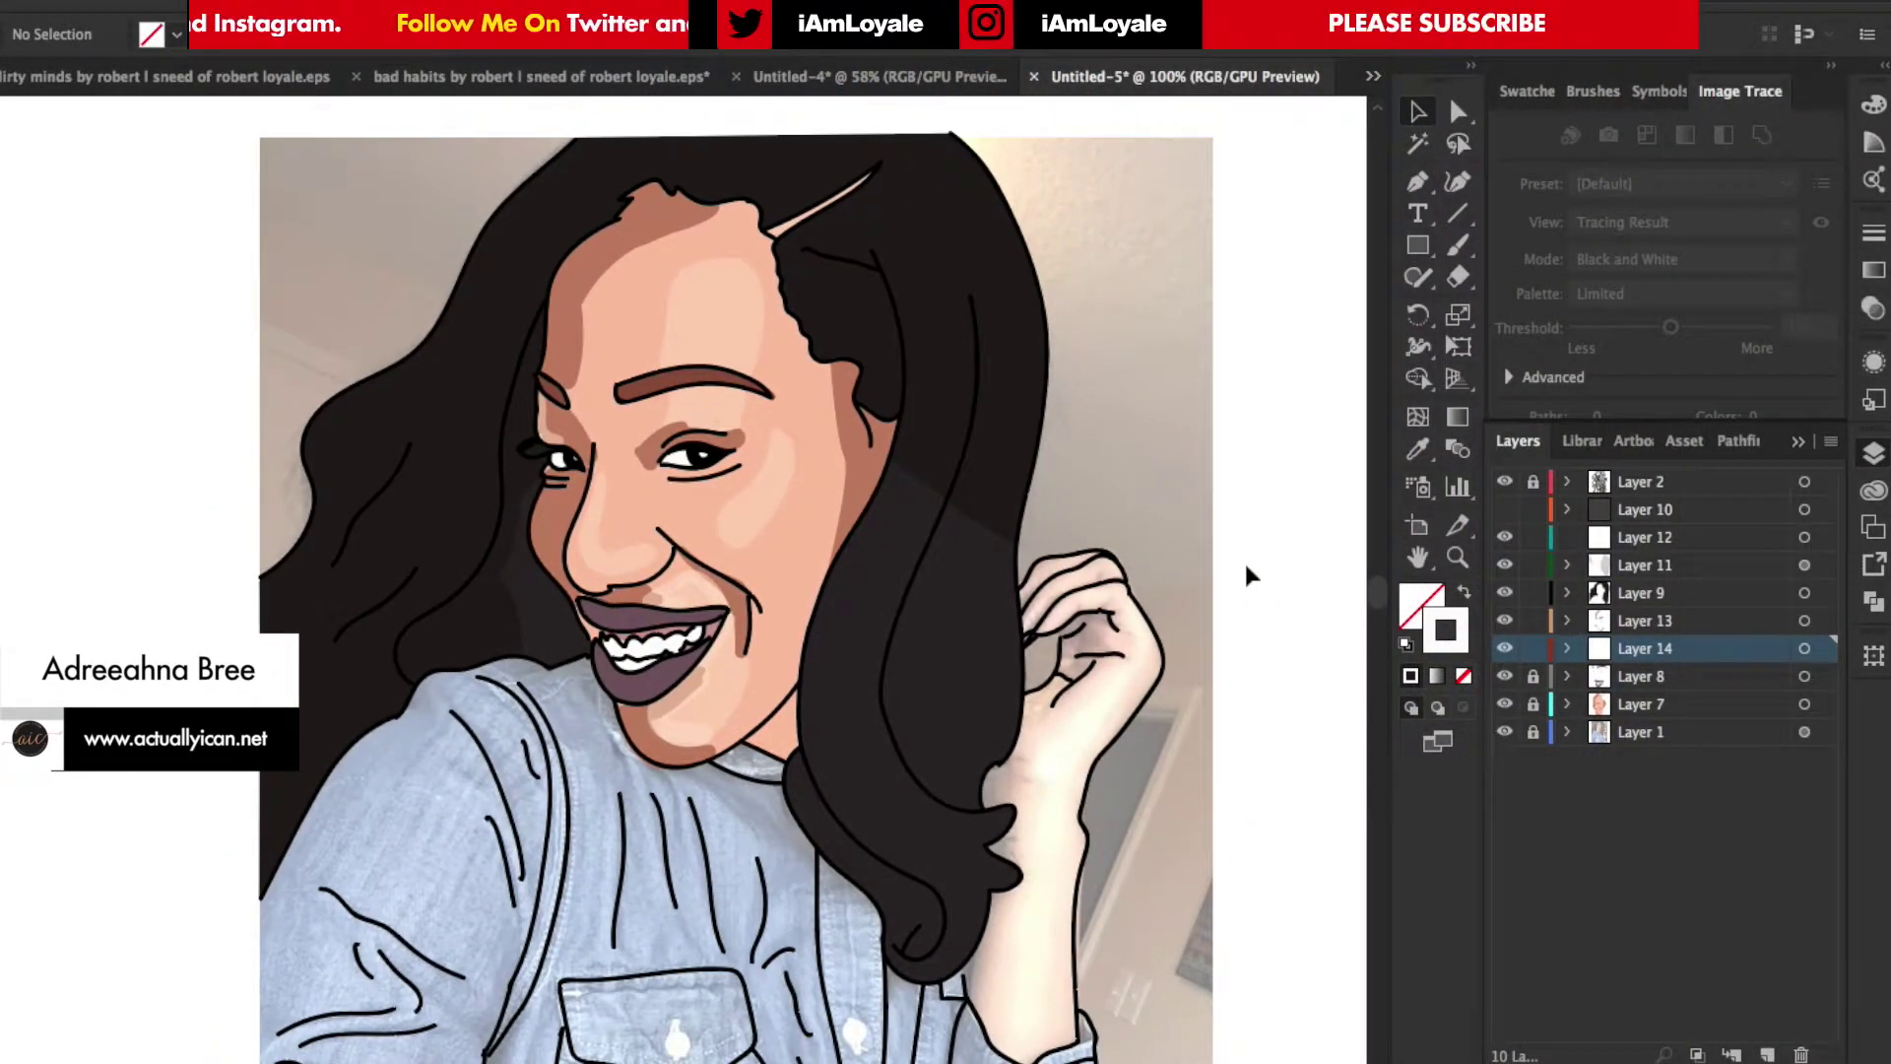
pyautogui.click(1660, 701)
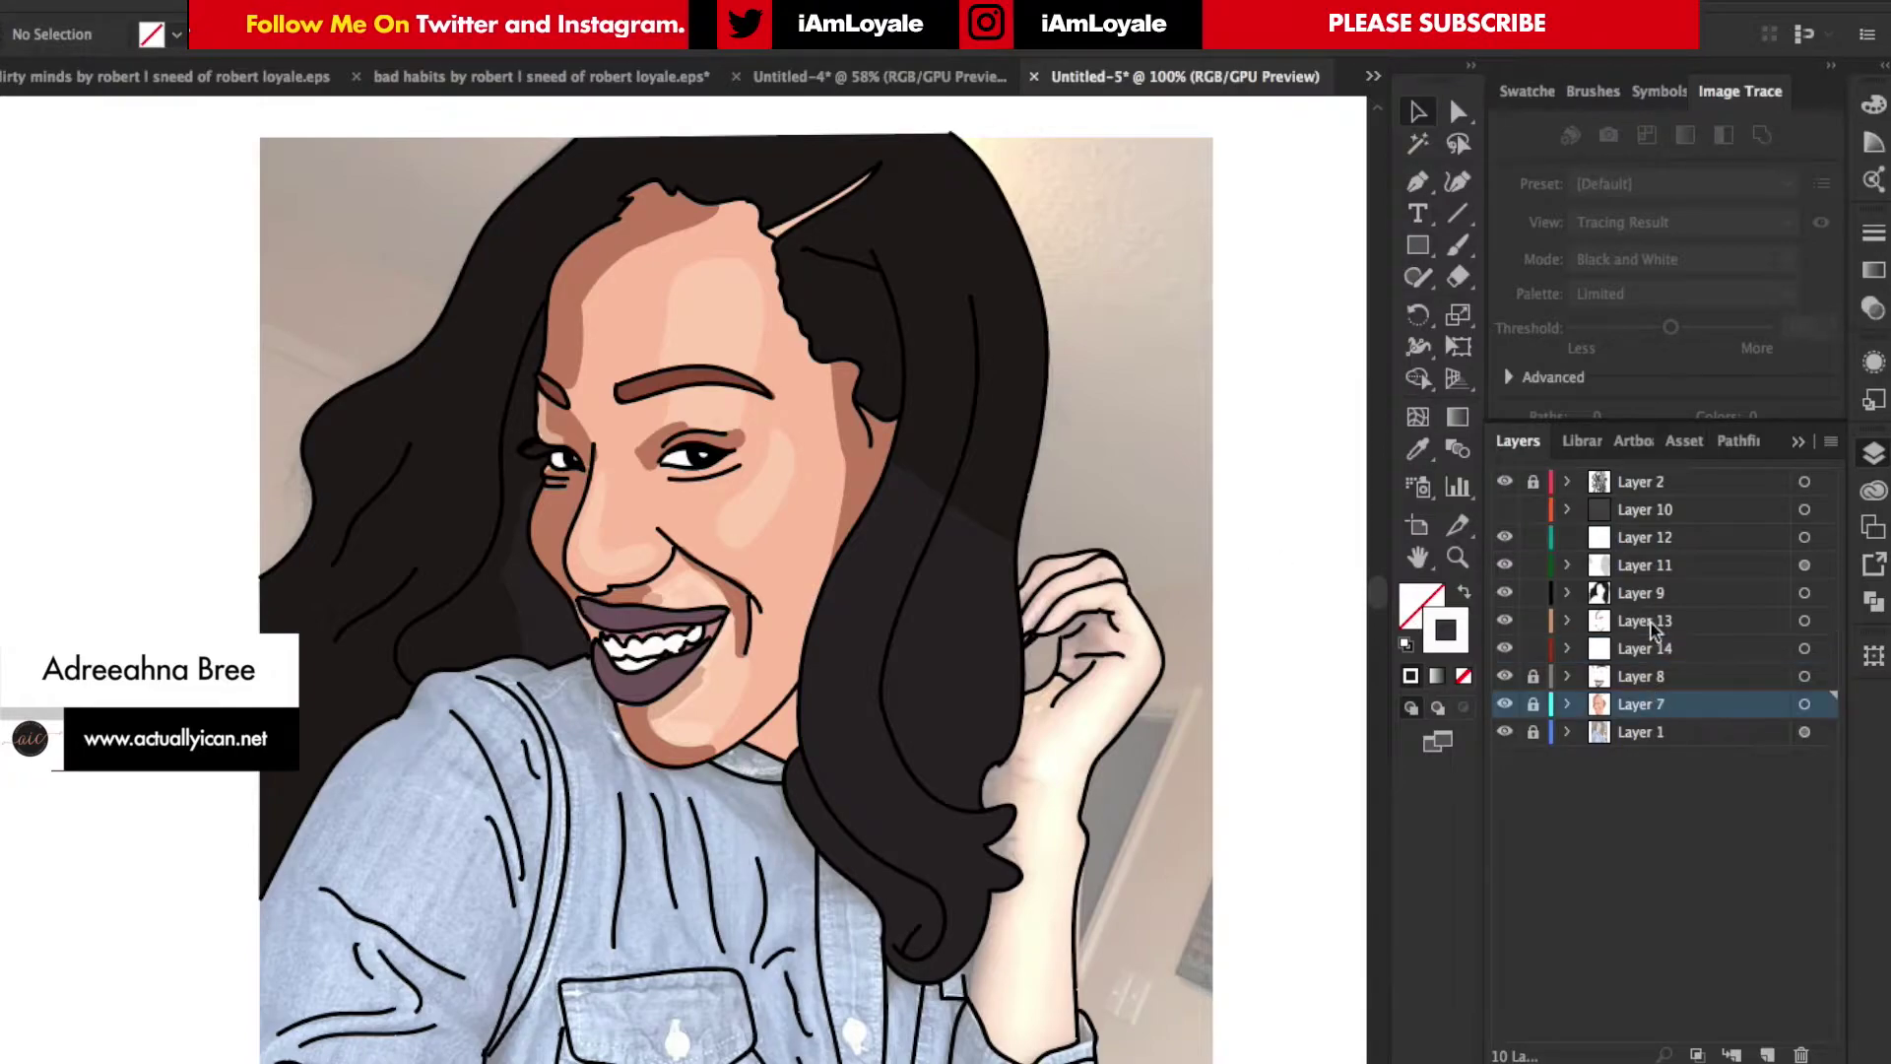
pyautogui.keyDown('shift'); pyautogui.click(1671, 489); pyautogui.keyUp('shift')
pyautogui.click(1834, 442)
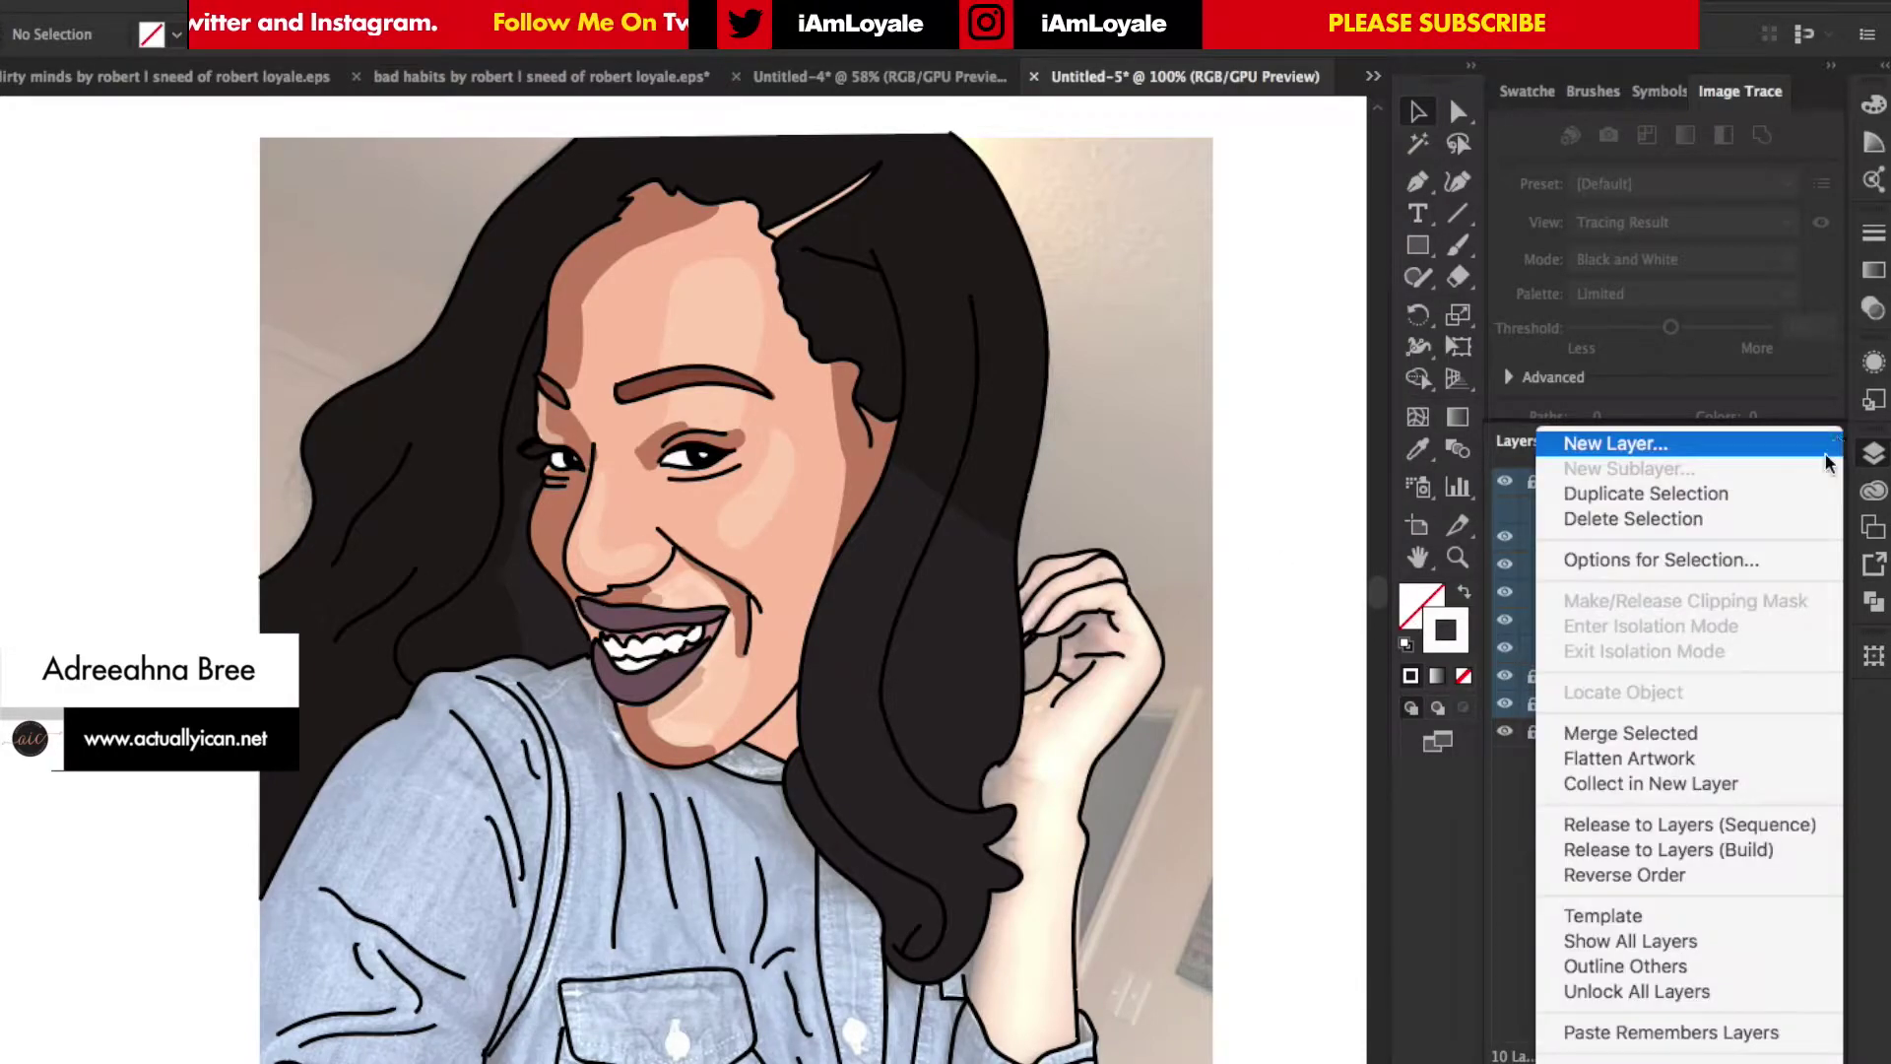
pyautogui.click(1764, 789)
pyautogui.doubleClick(1651, 481)
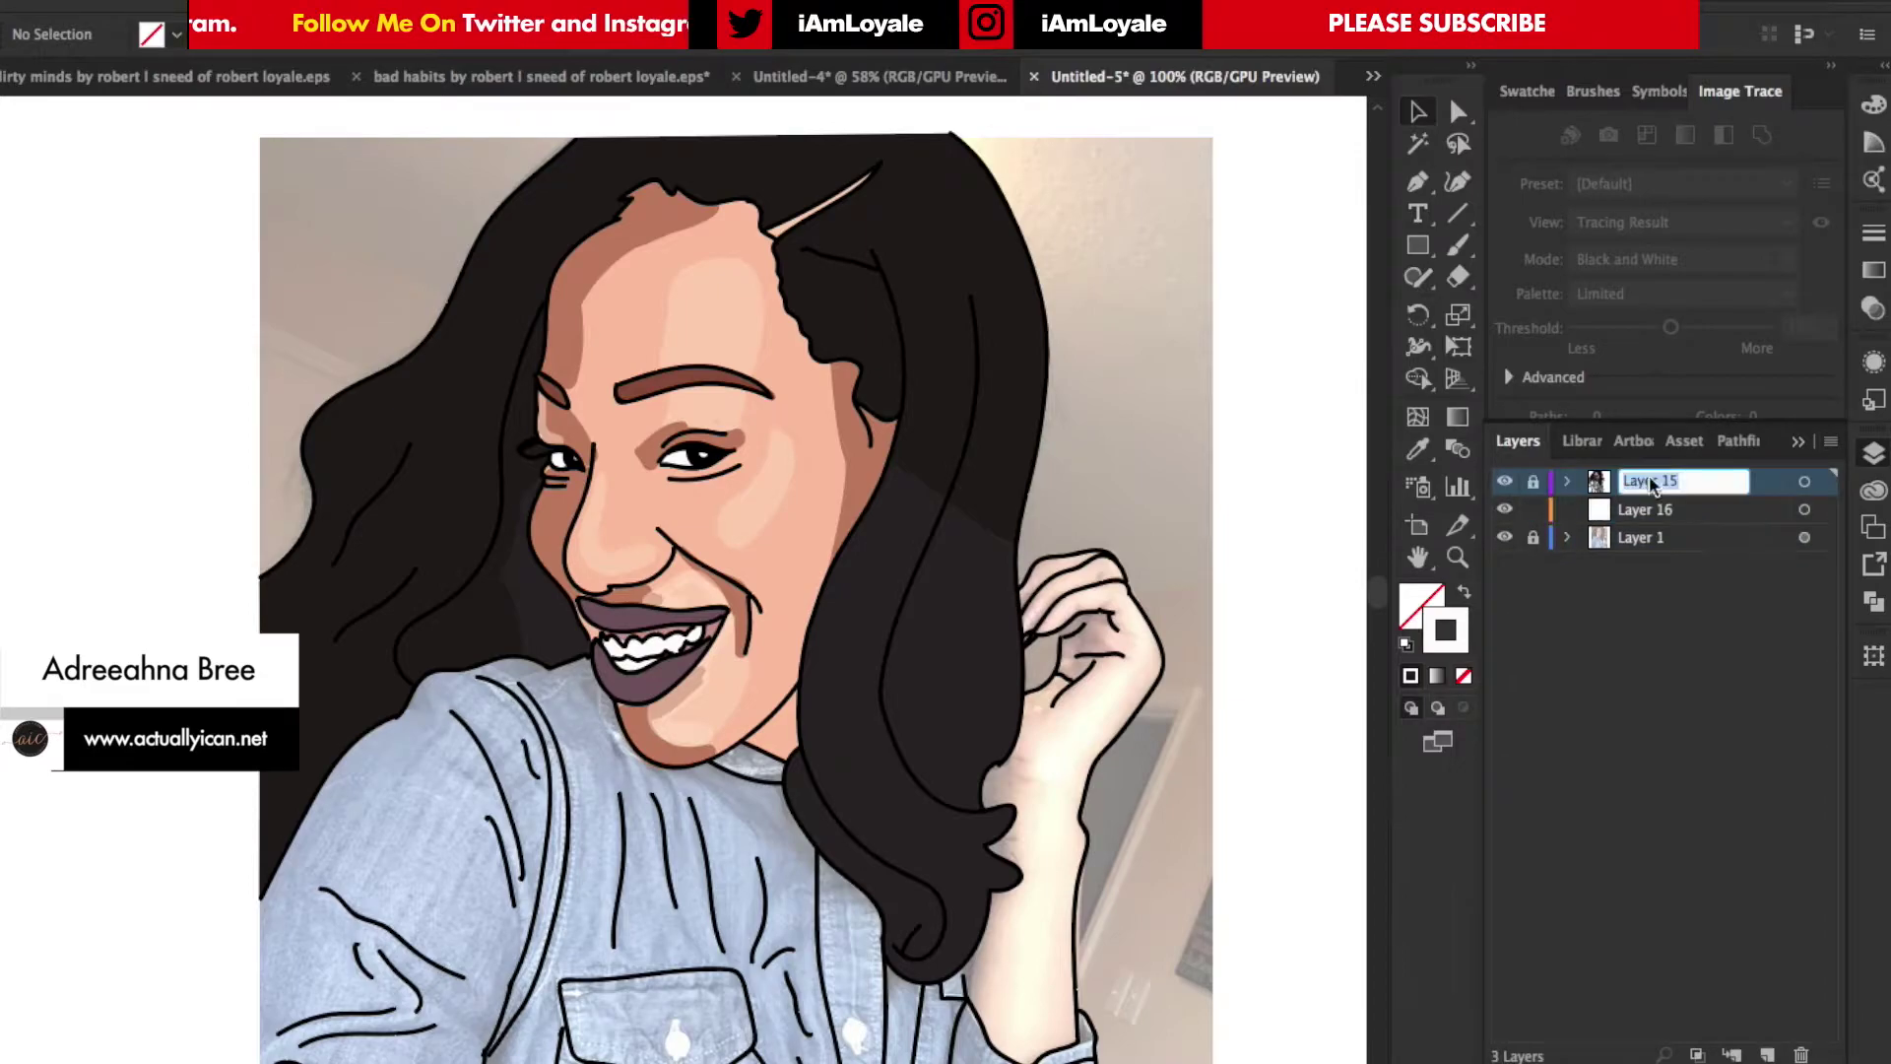
pyautogui.write('face')
# Make Layer 16 the active layer and pick the Pen tool for drawing the shirt.
pyautogui.click(1644, 509)
pyautogui.scroll(-5, 690, 532)
pyautogui.press('p')
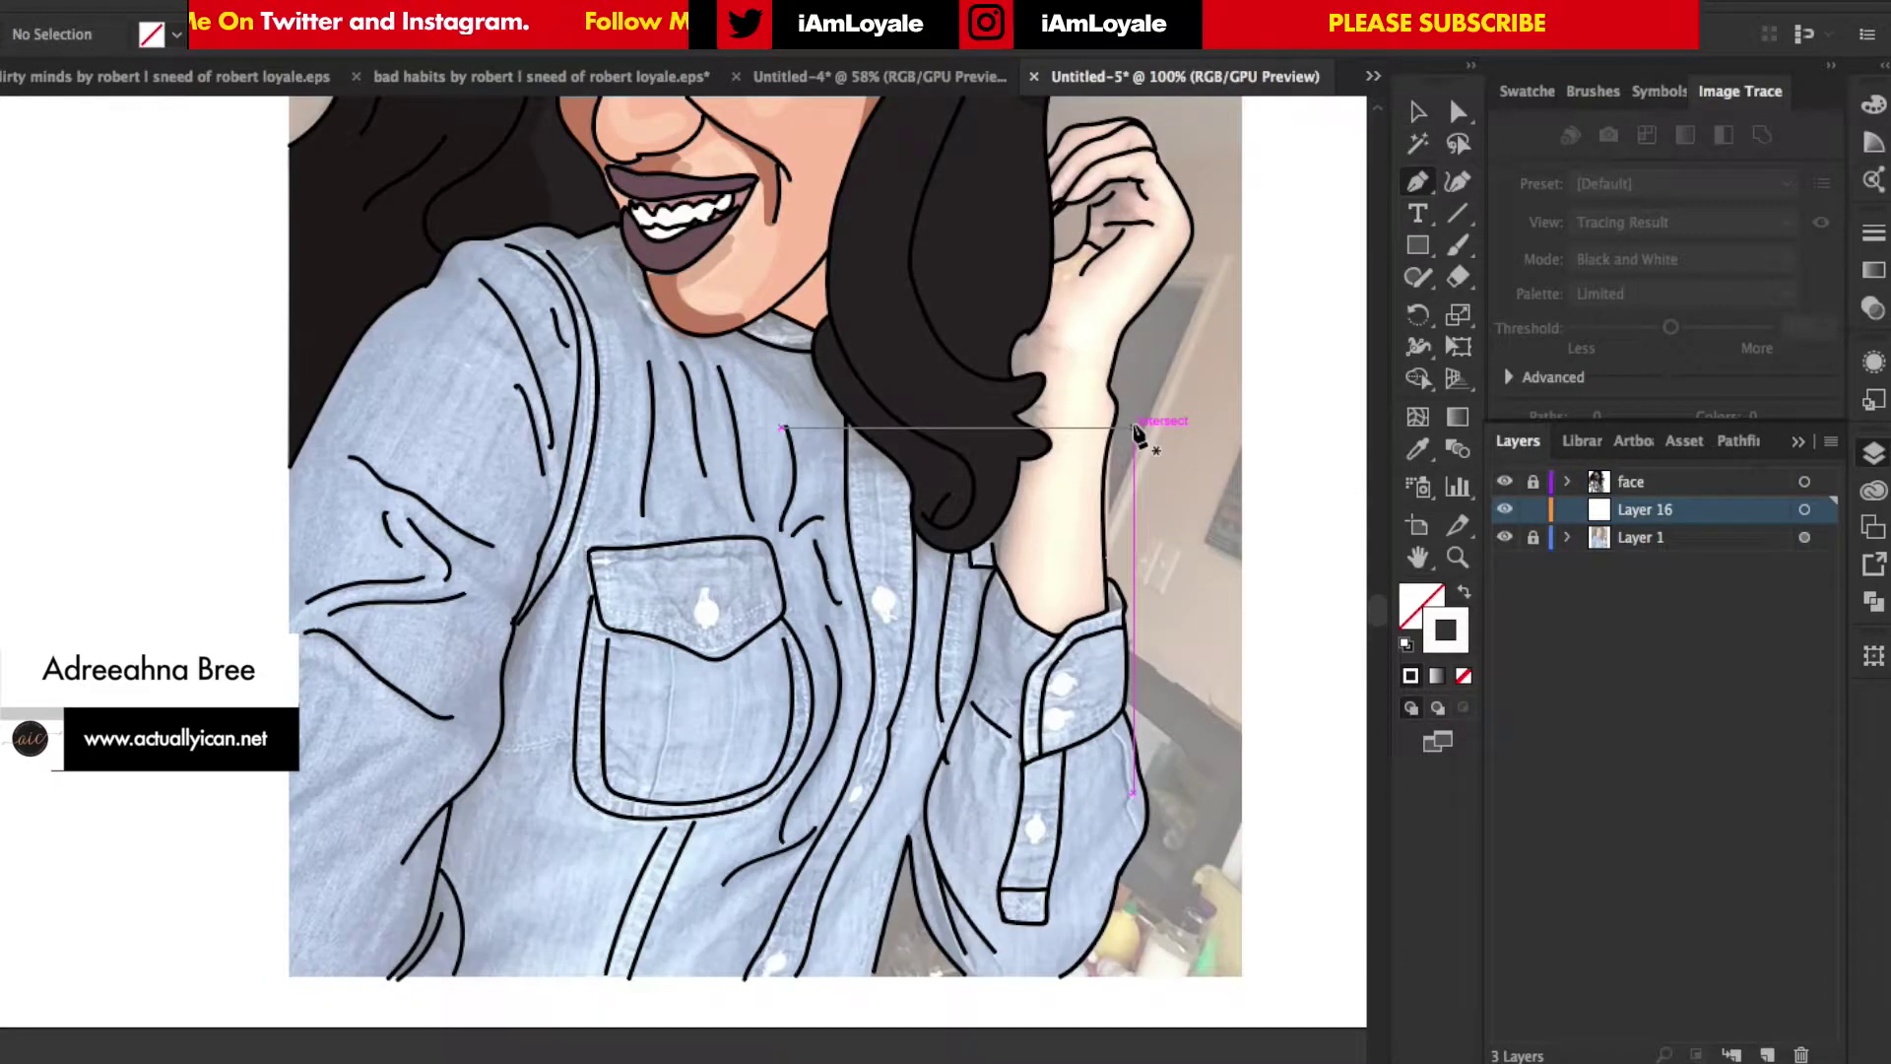